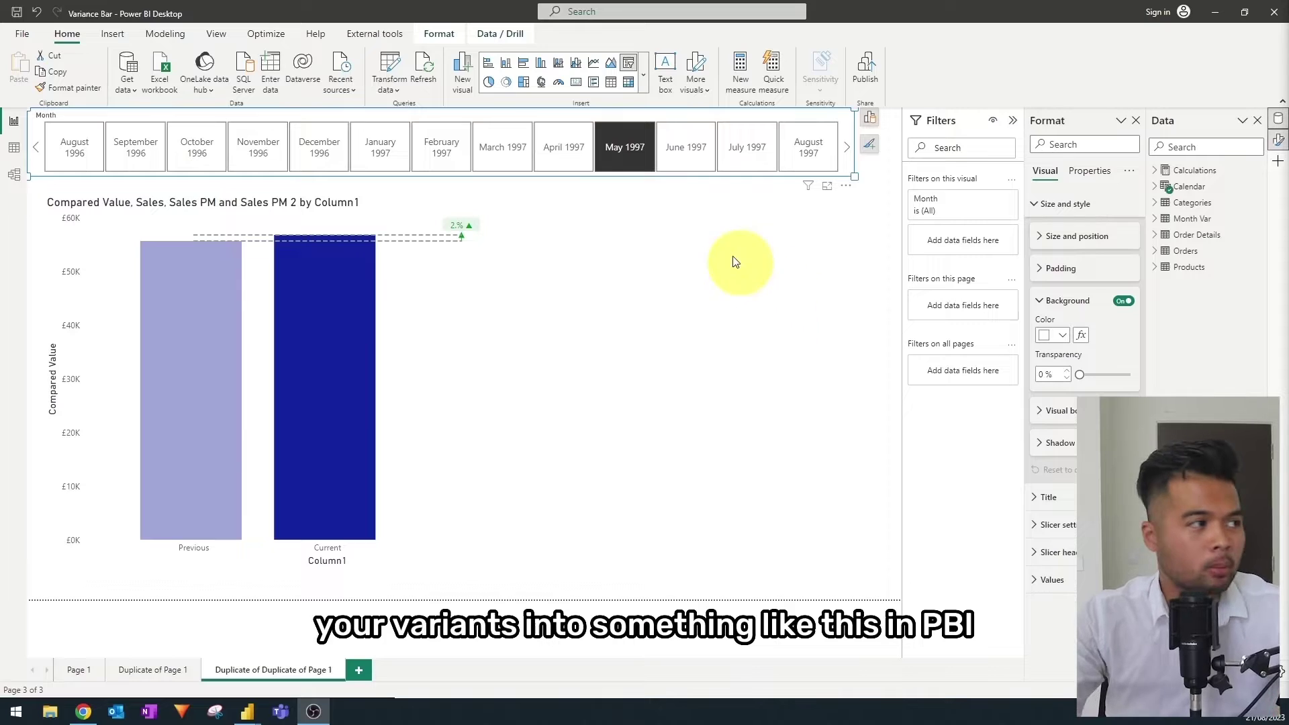
Select the variance bar chart and pick June 1997 and July 1997 in the month slicer.
click(681, 252)
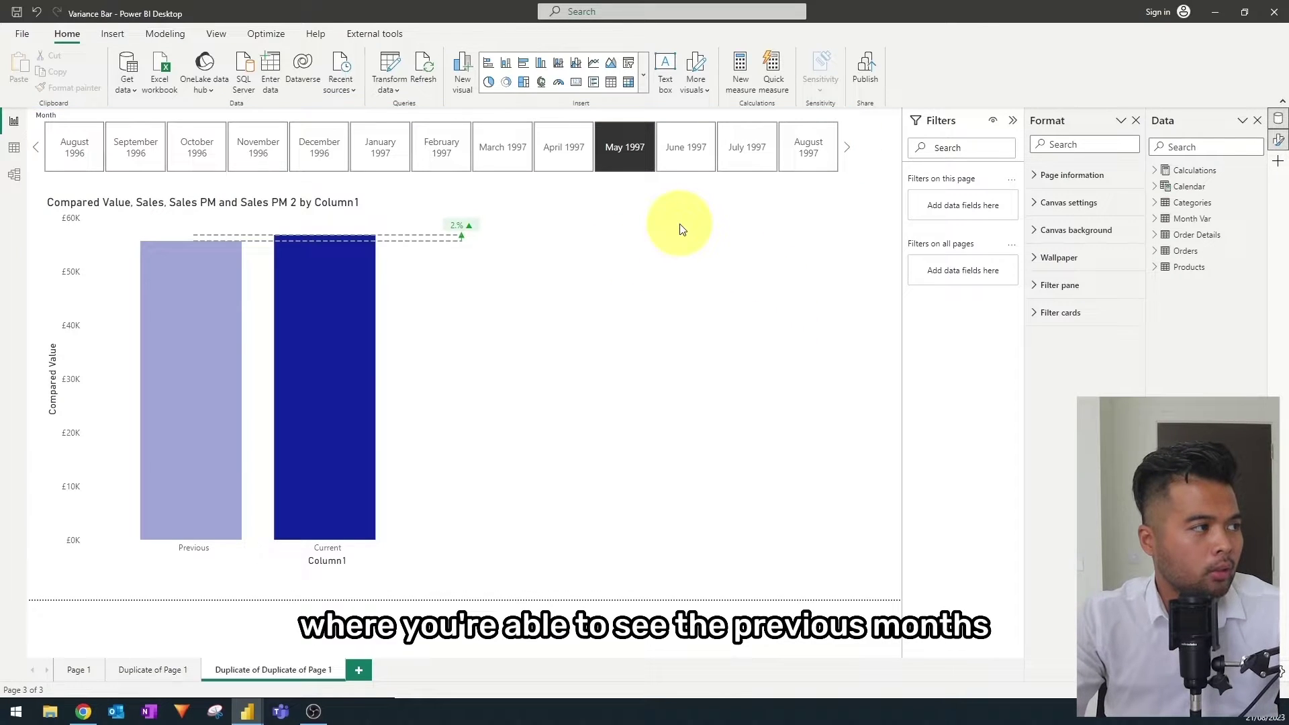
click(393, 213)
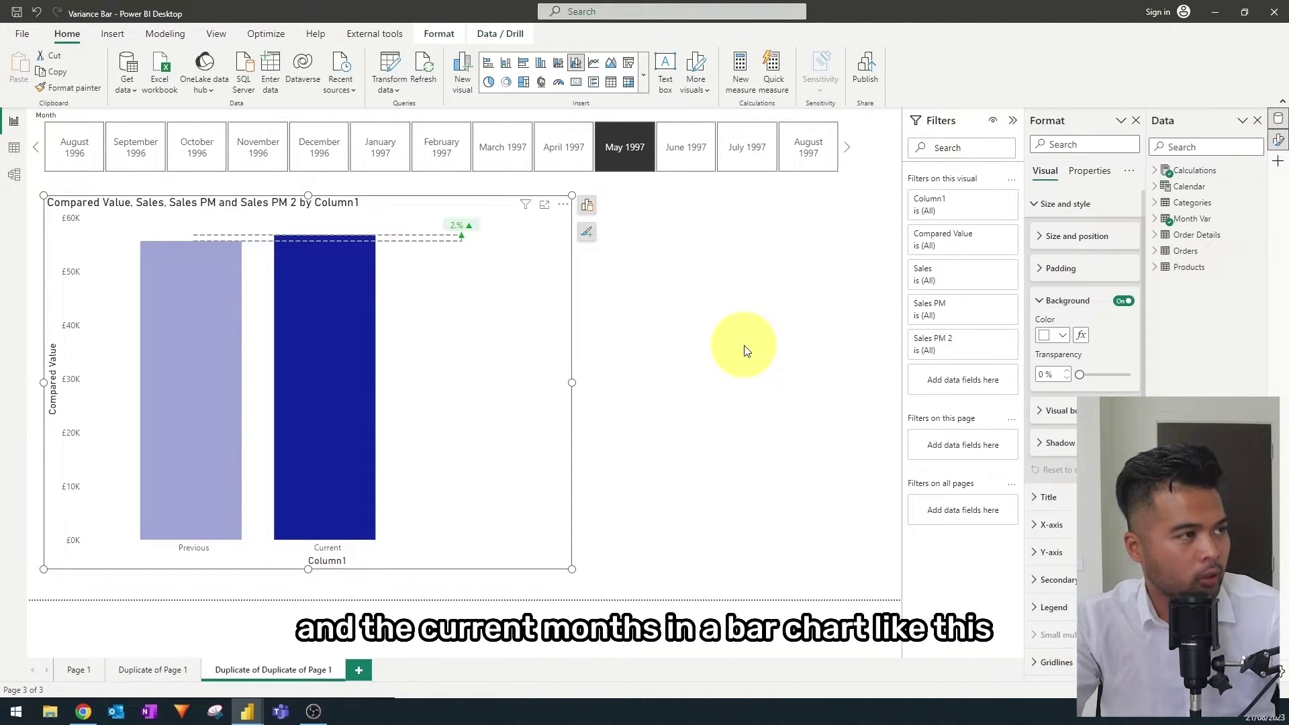
click(698, 159)
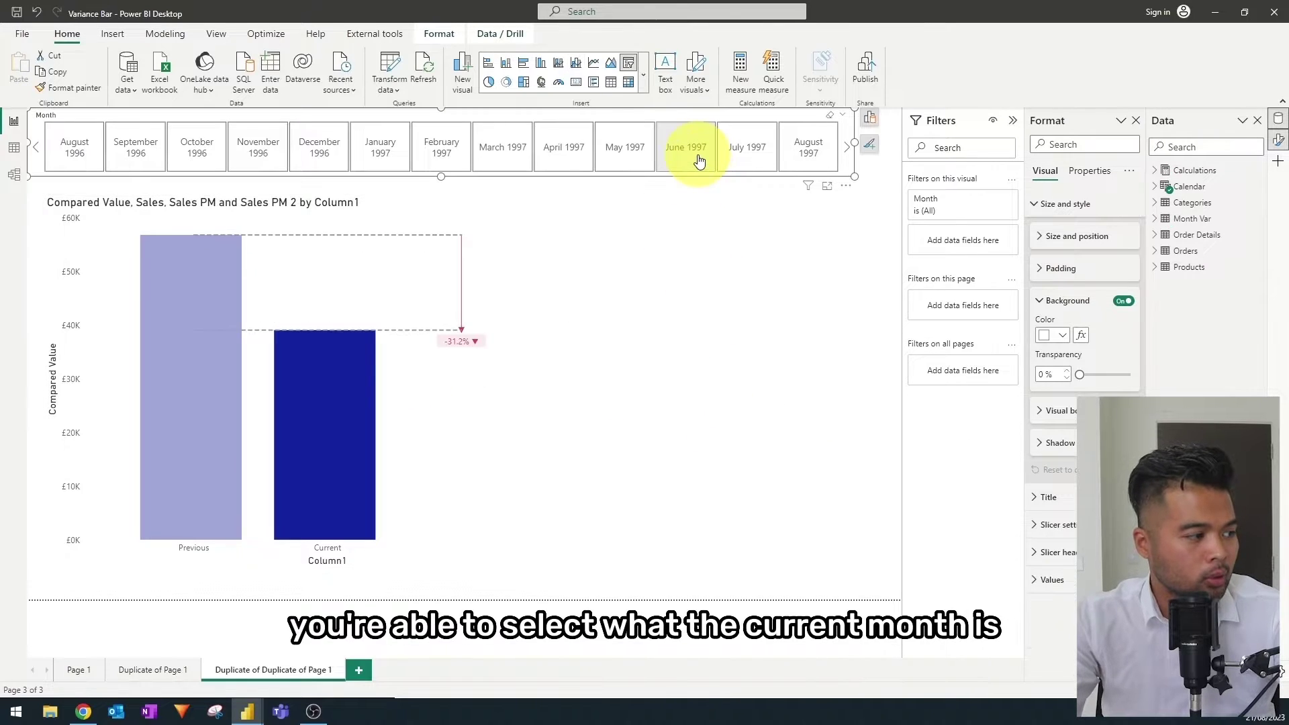
click(747, 151)
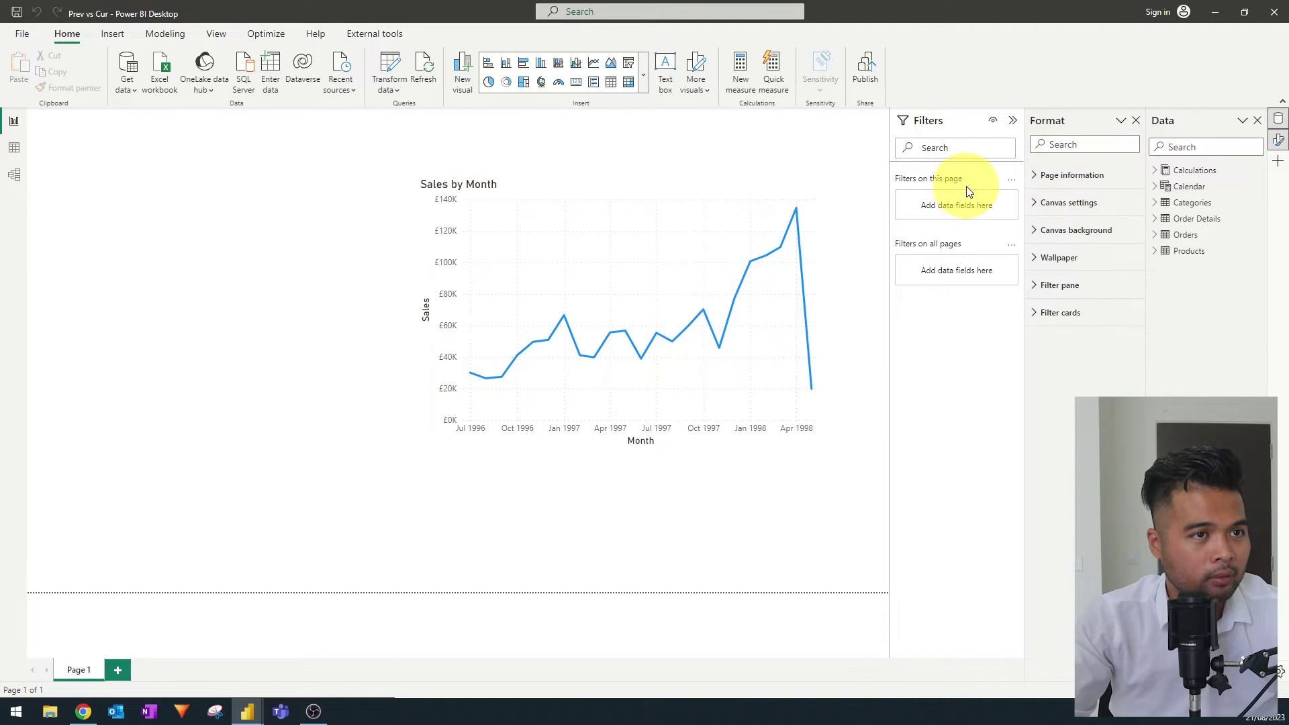
Inspect the Sales measure's DAX, then view the Calendar table's rows in Table view.
mouse_move(809, 199)
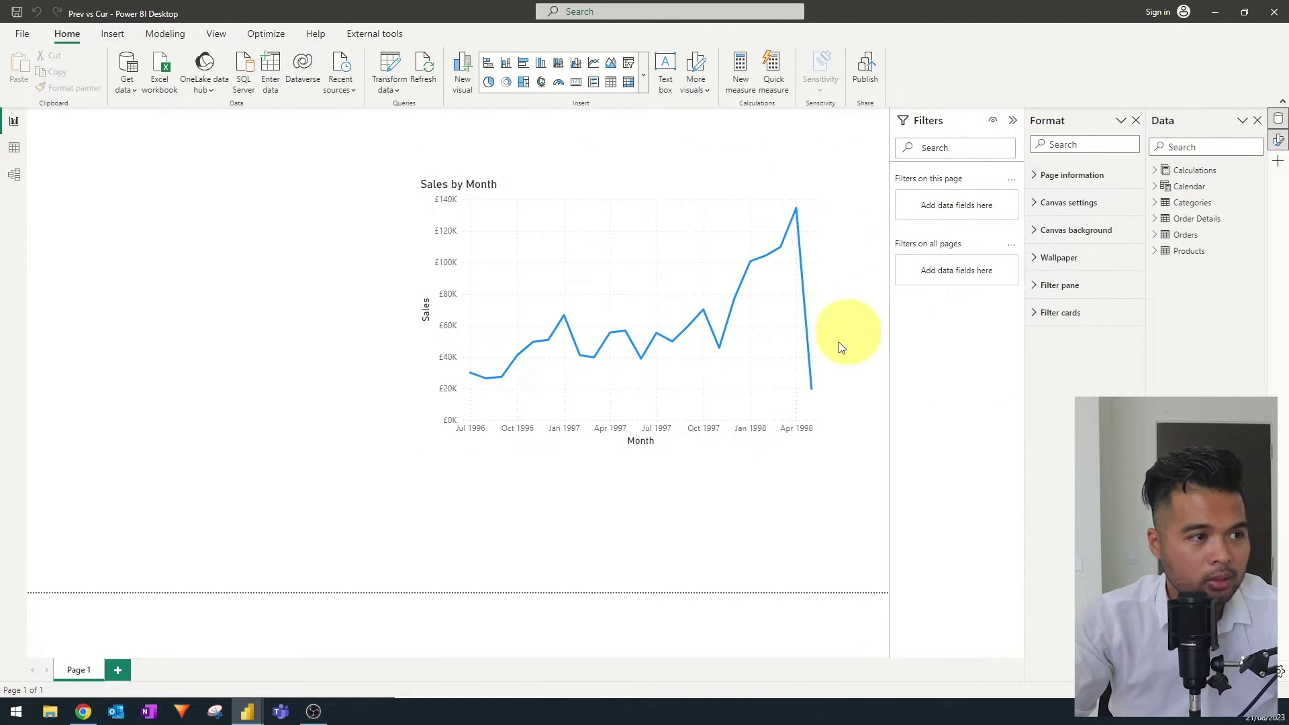
click(1155, 170)
click(1205, 187)
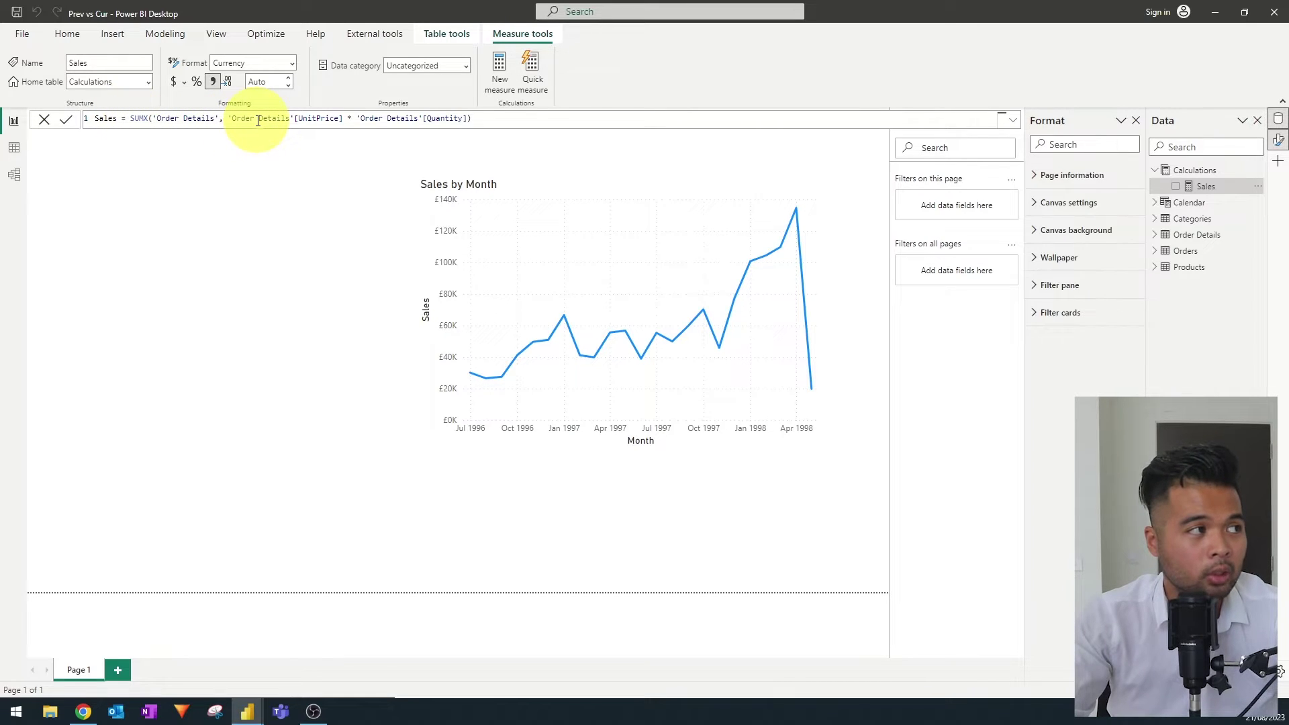
click(18, 155)
click(1165, 186)
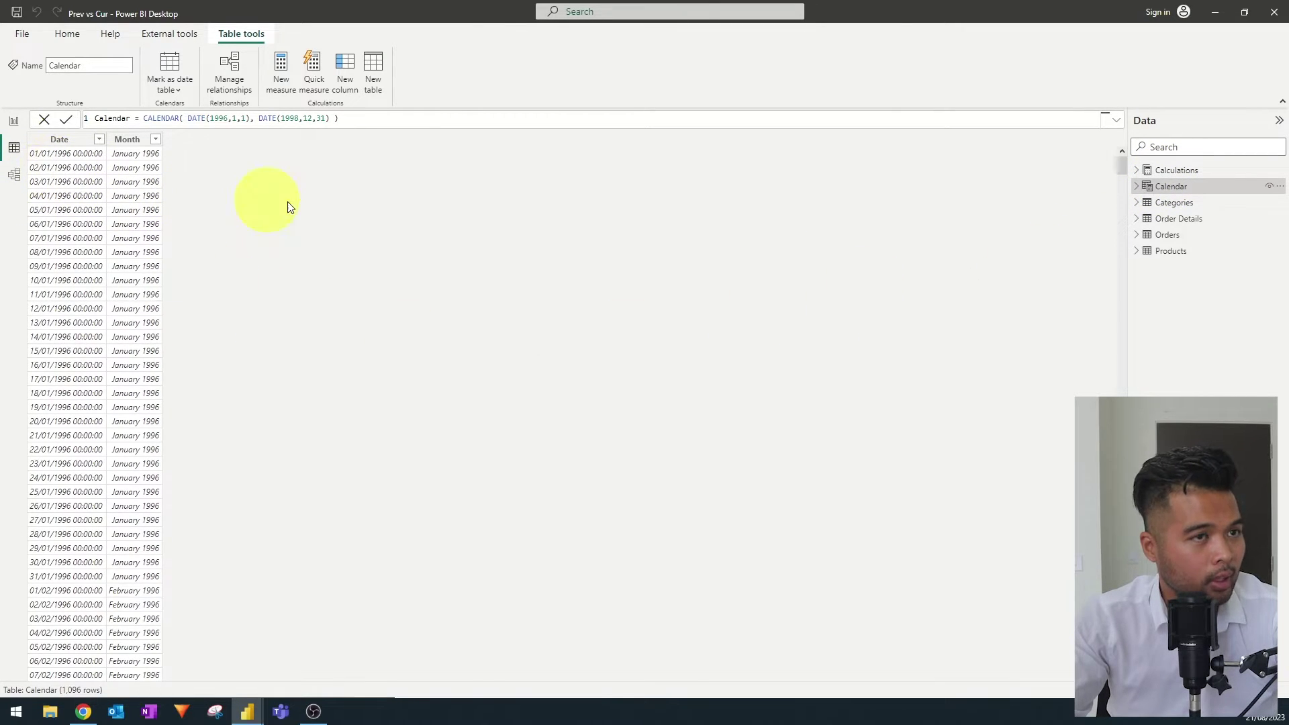
Browse the Categories, Order Details, Orders and Products tables, then return to Report view.
click(1169, 206)
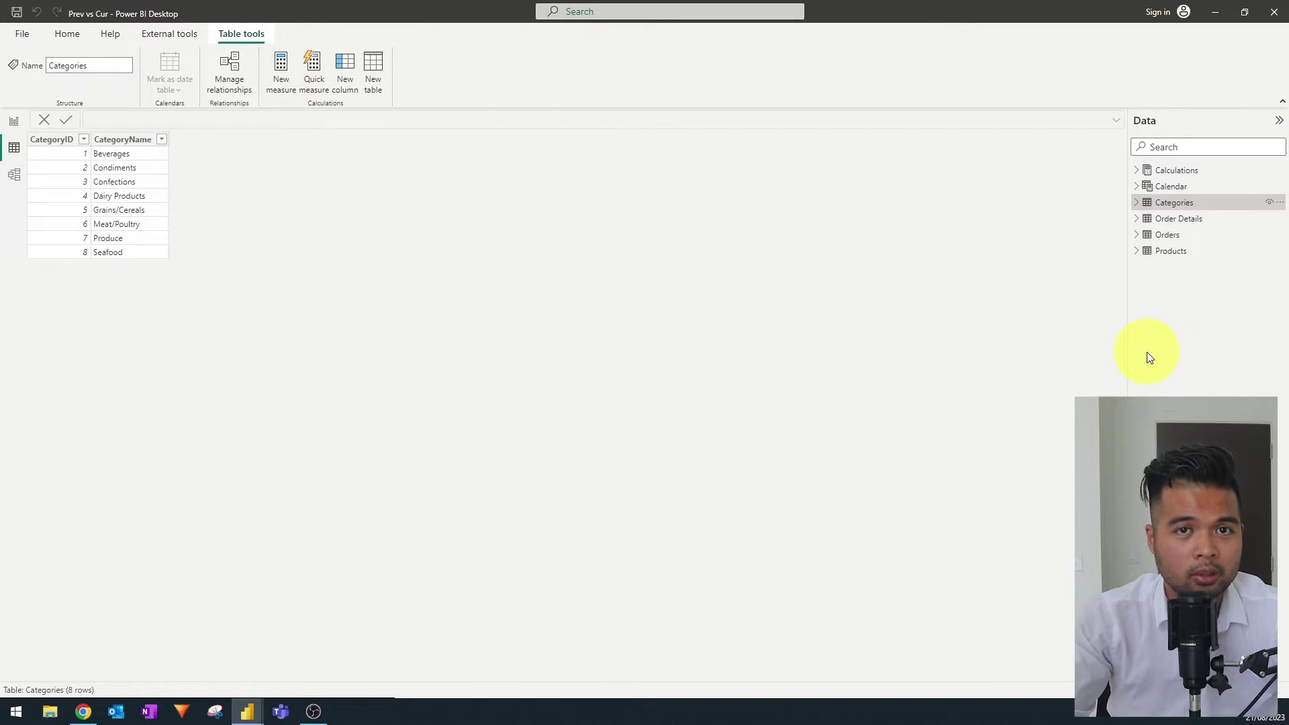
click(1196, 222)
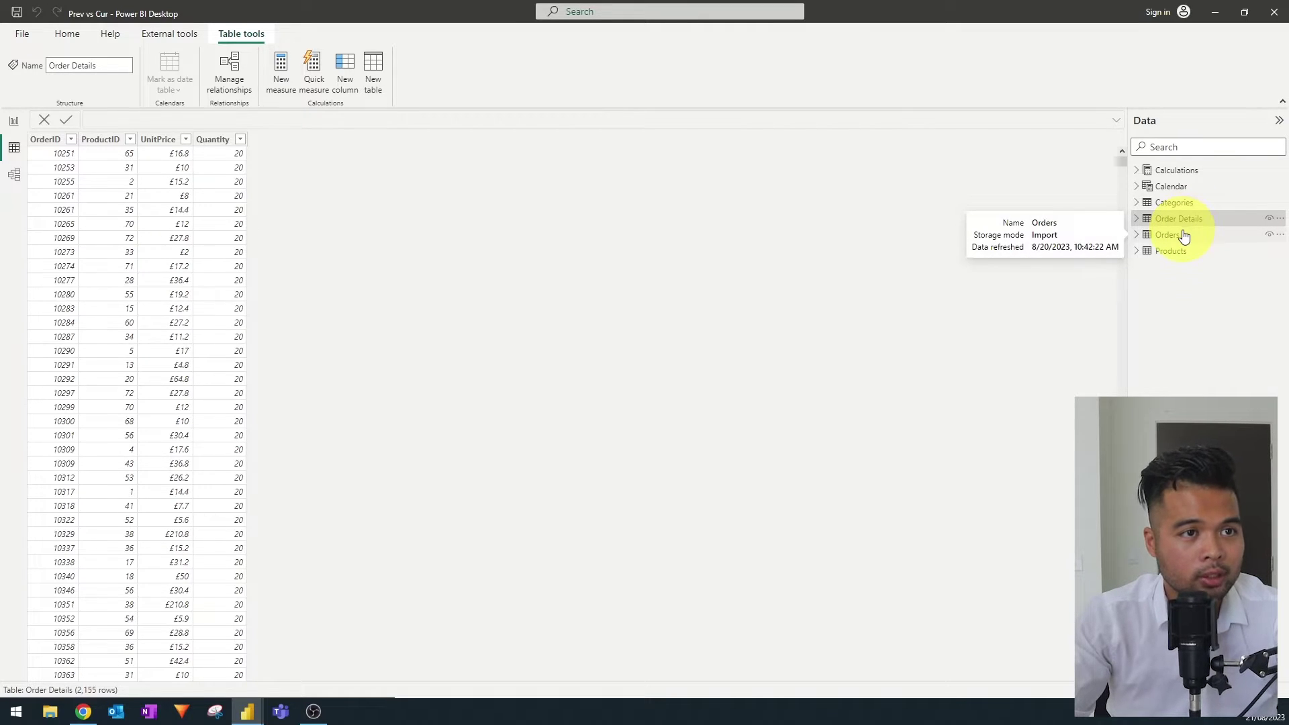
click(1183, 239)
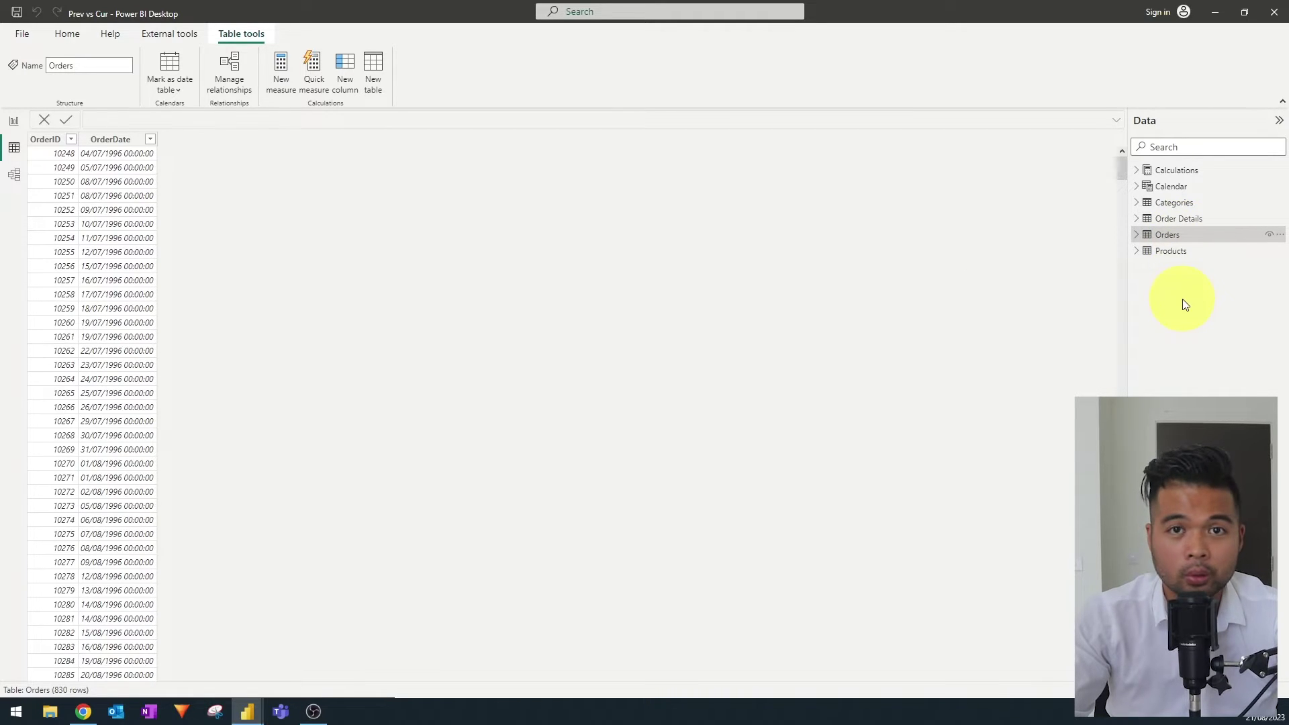
click(1183, 255)
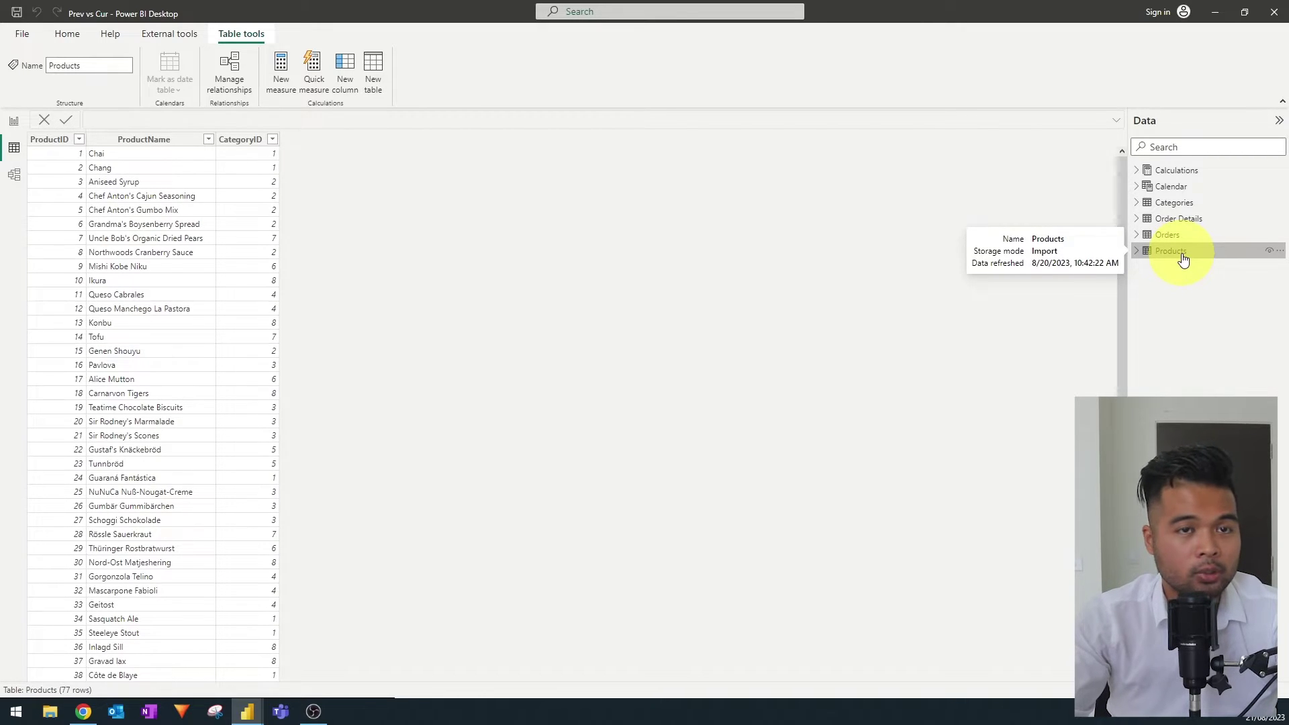
click(23, 176)
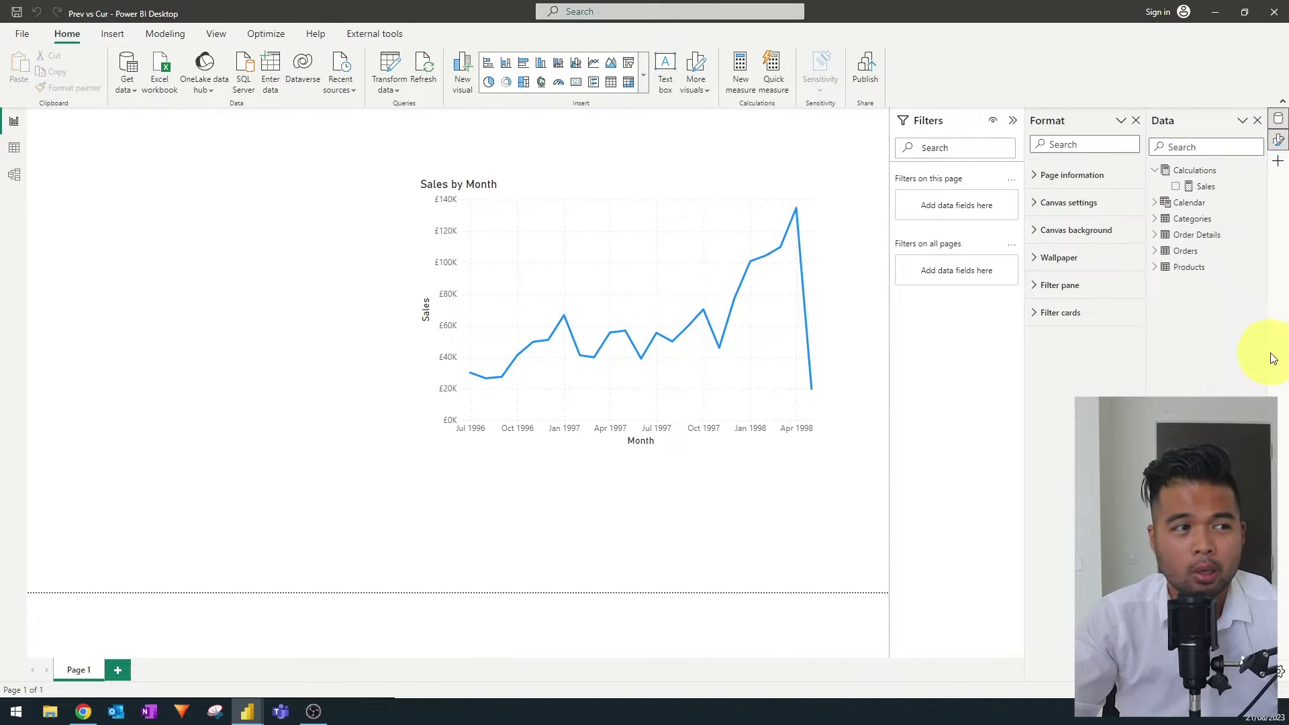
Start an Enter data table named Comparison with a column named Comparison.
click(604, 210)
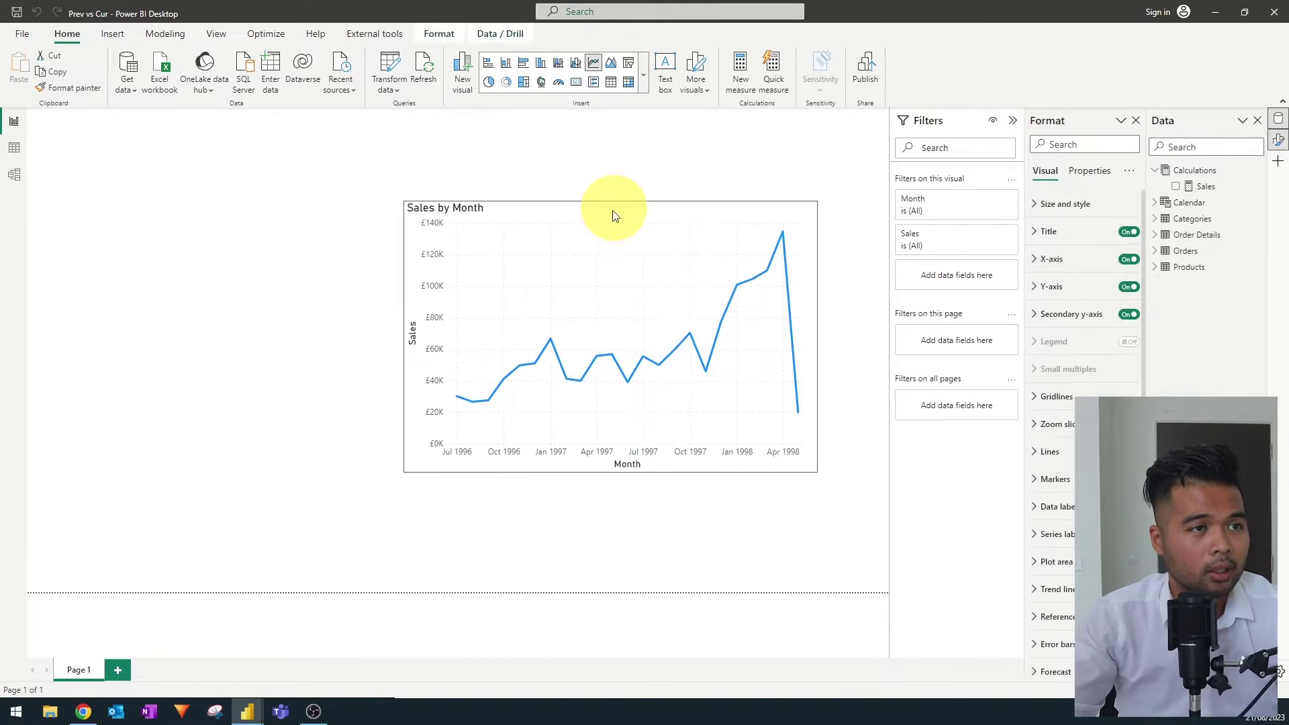
click(884, 277)
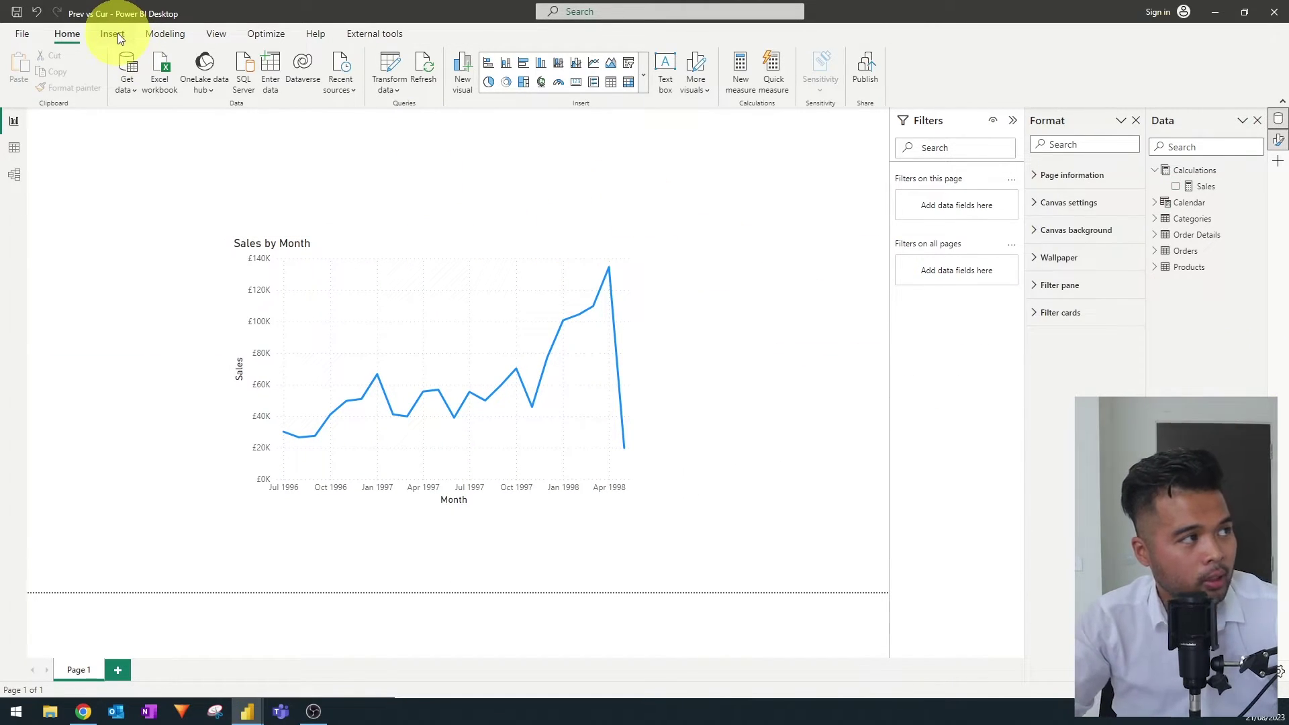
click(118, 33)
click(68, 33)
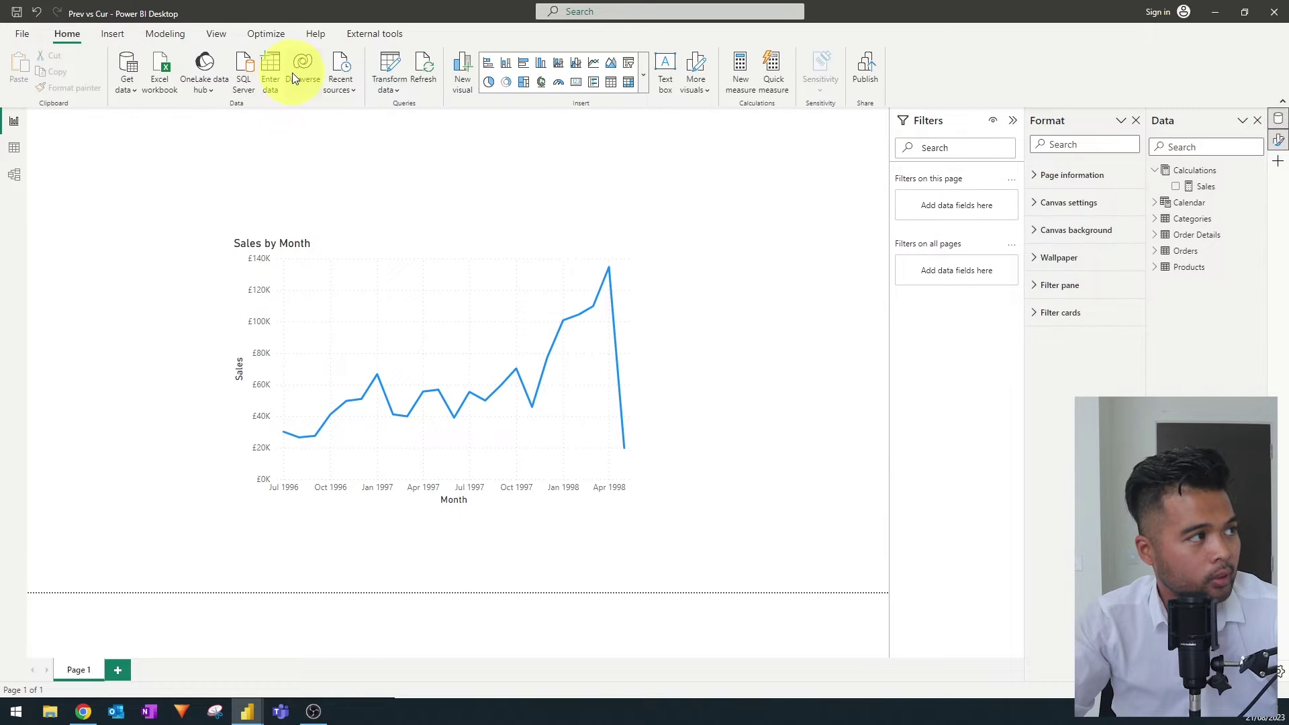
click(270, 63)
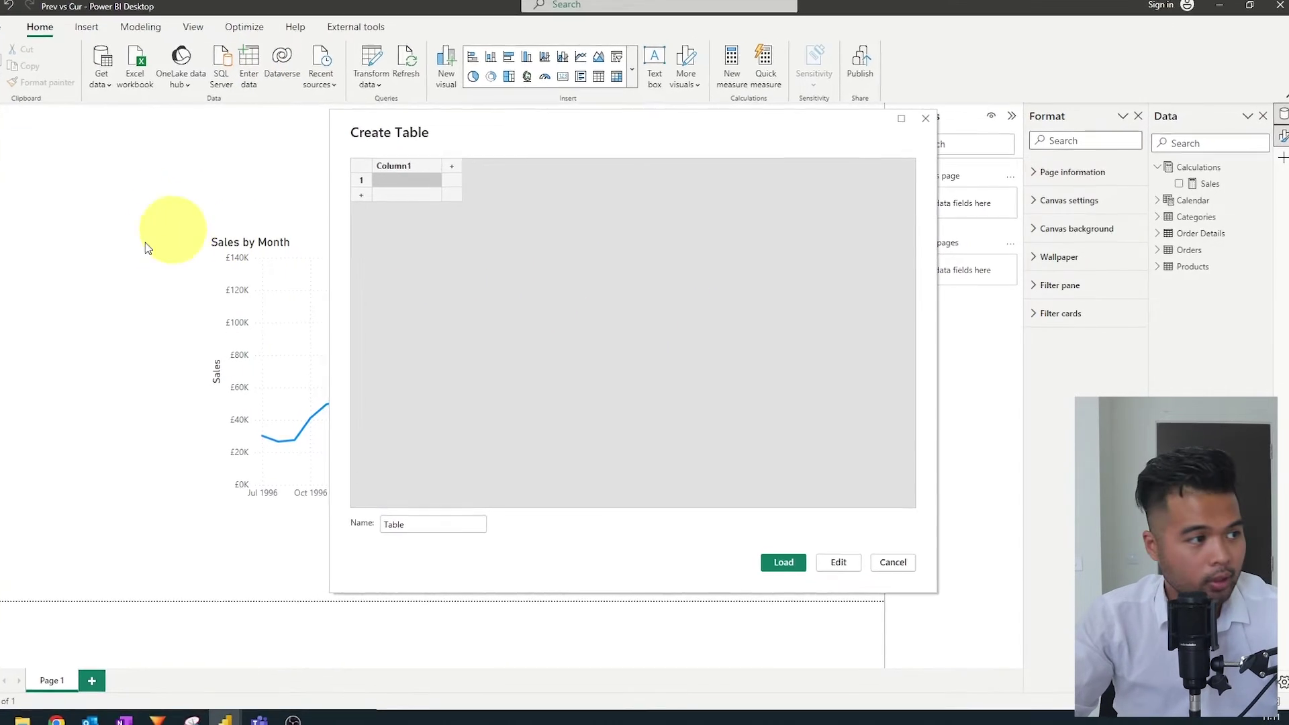
double_click(352, 537)
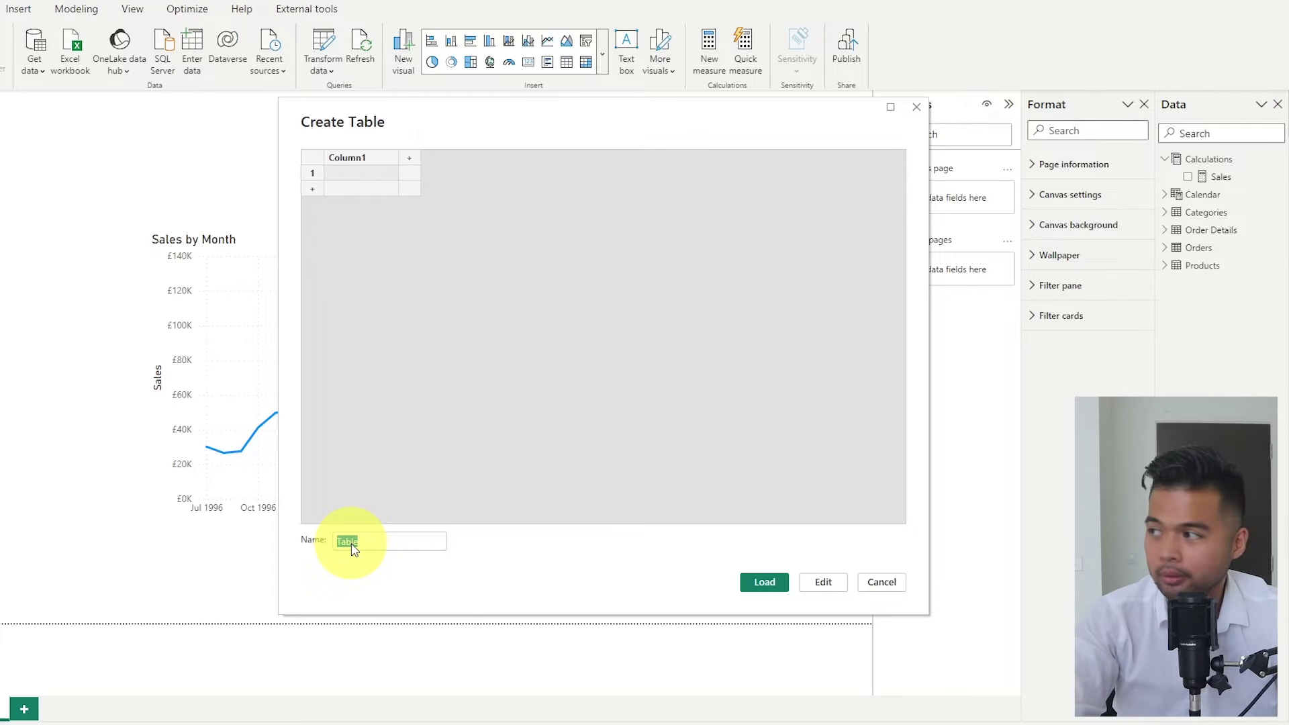
text(Companison)
double_click(347, 159)
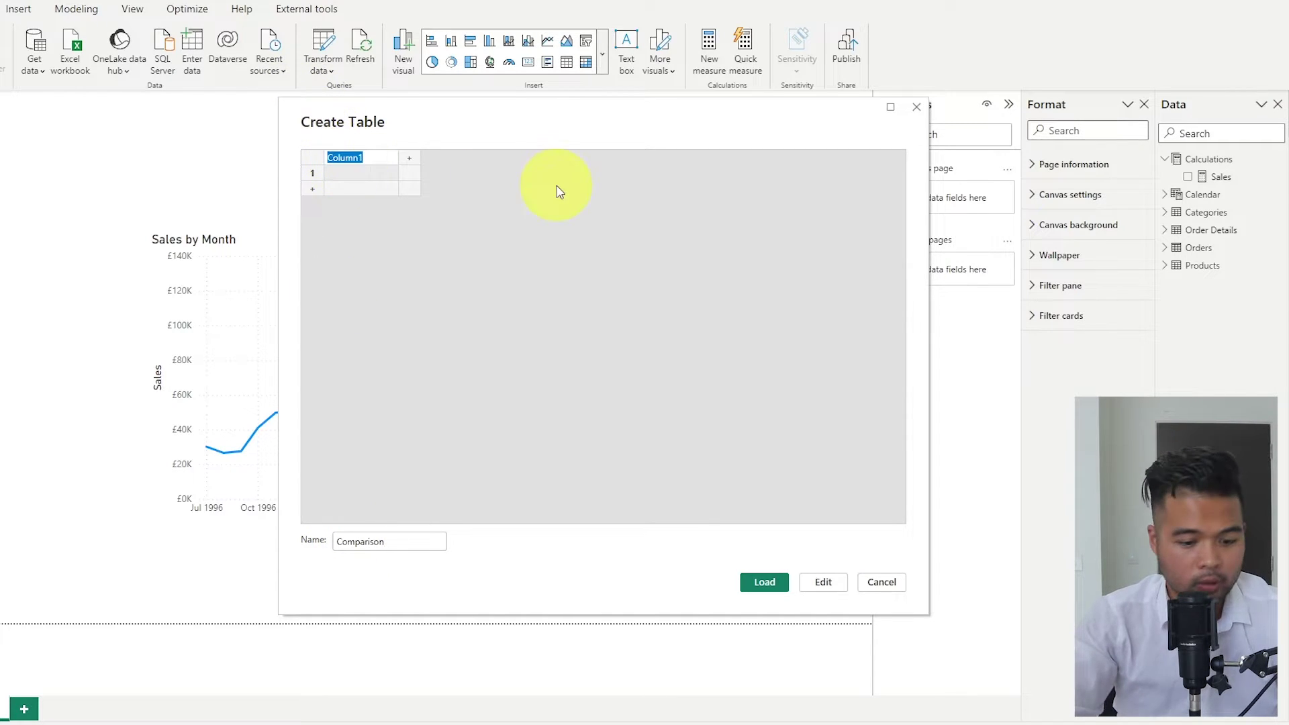
text(Comparison)
Enter the rows Previous and Current and load the Comparison table.
key(Return)
text(Previous)
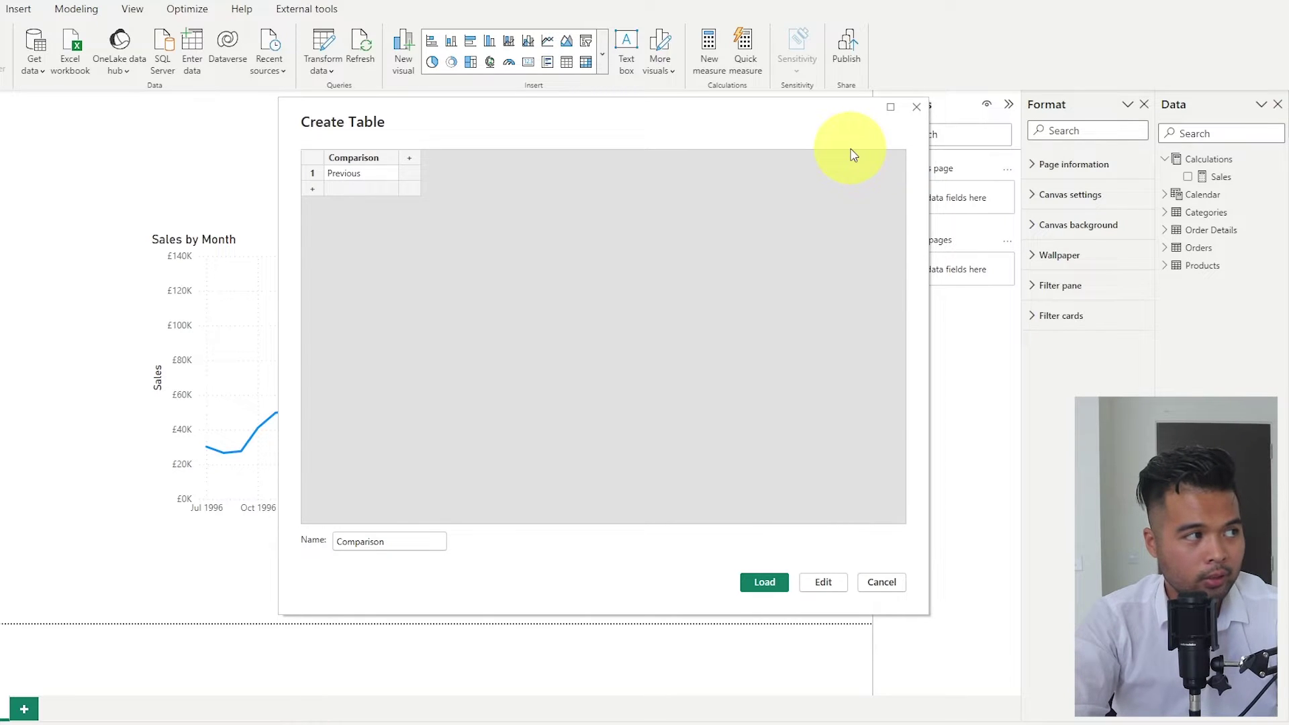
key(Return)
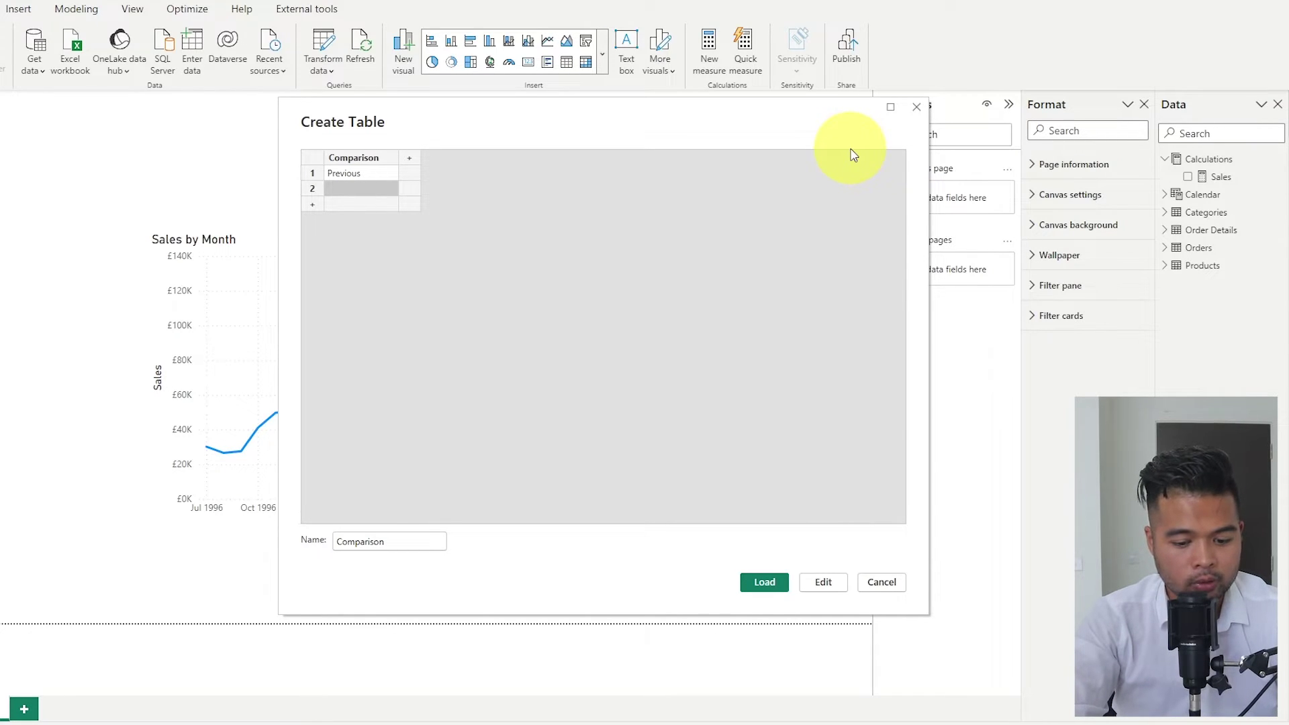
text(Current)
key(Return)
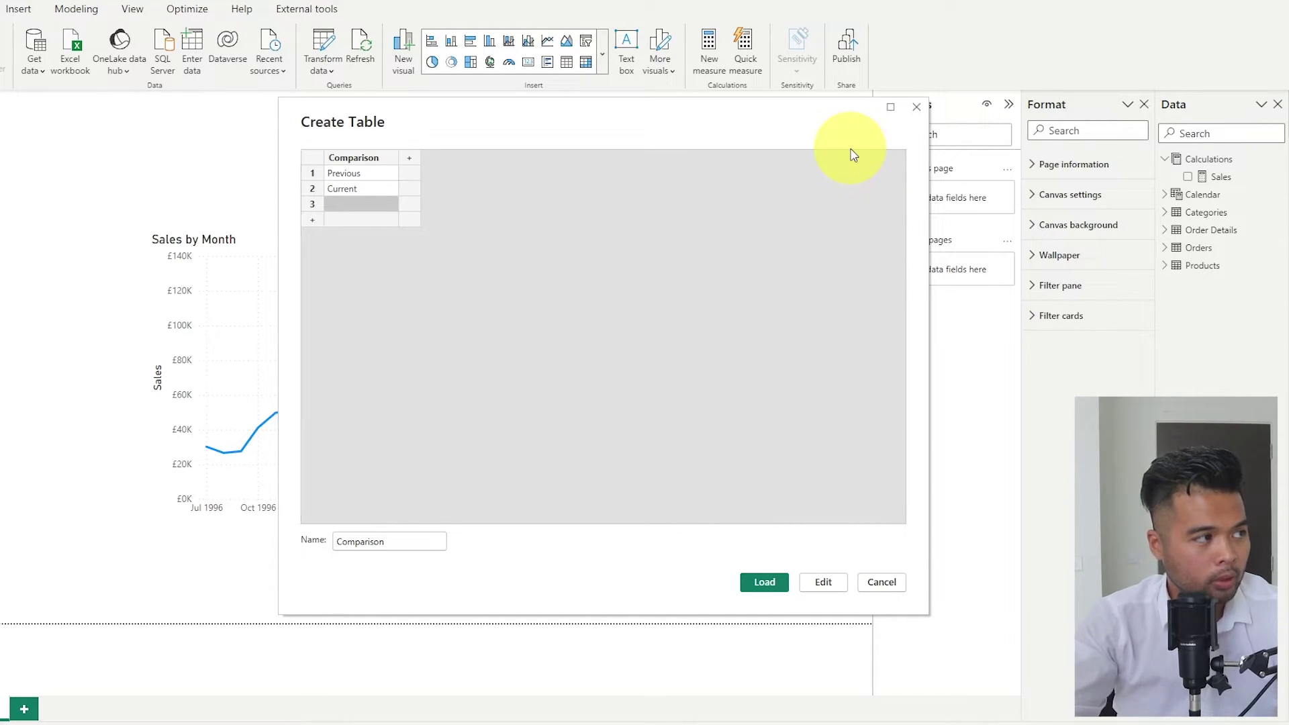
click(344, 204)
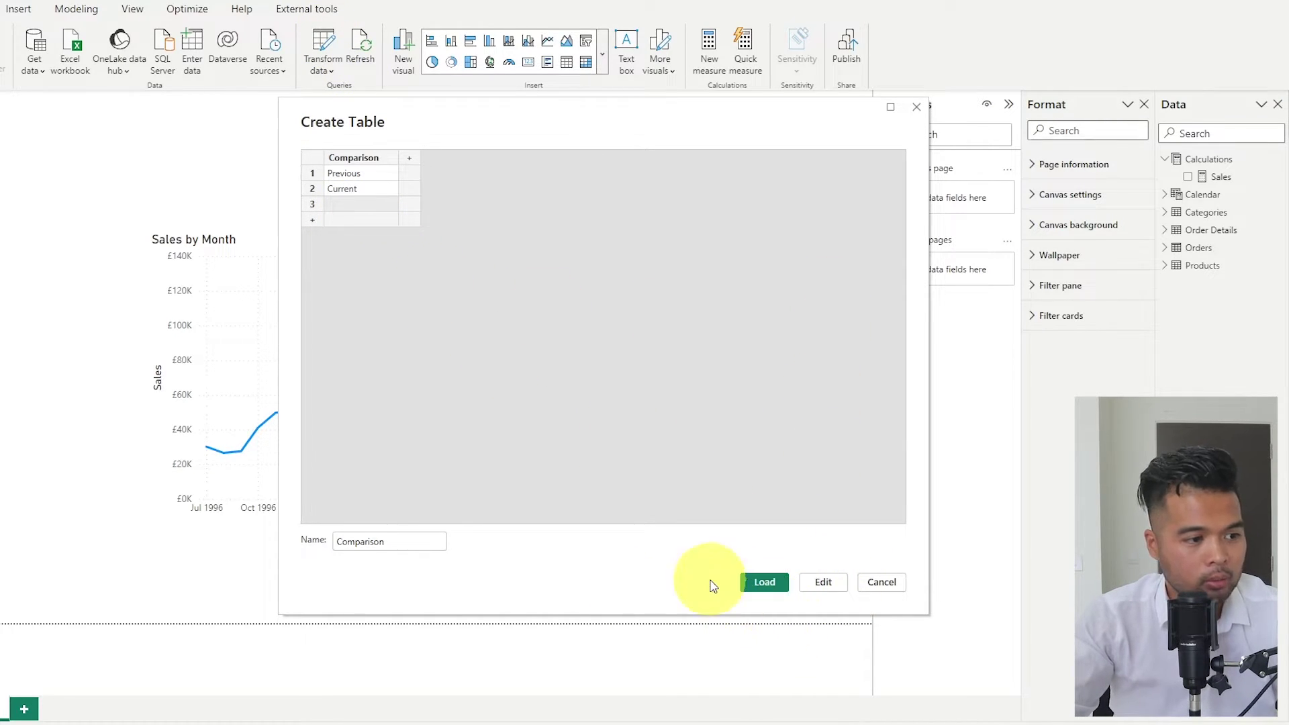
click(764, 582)
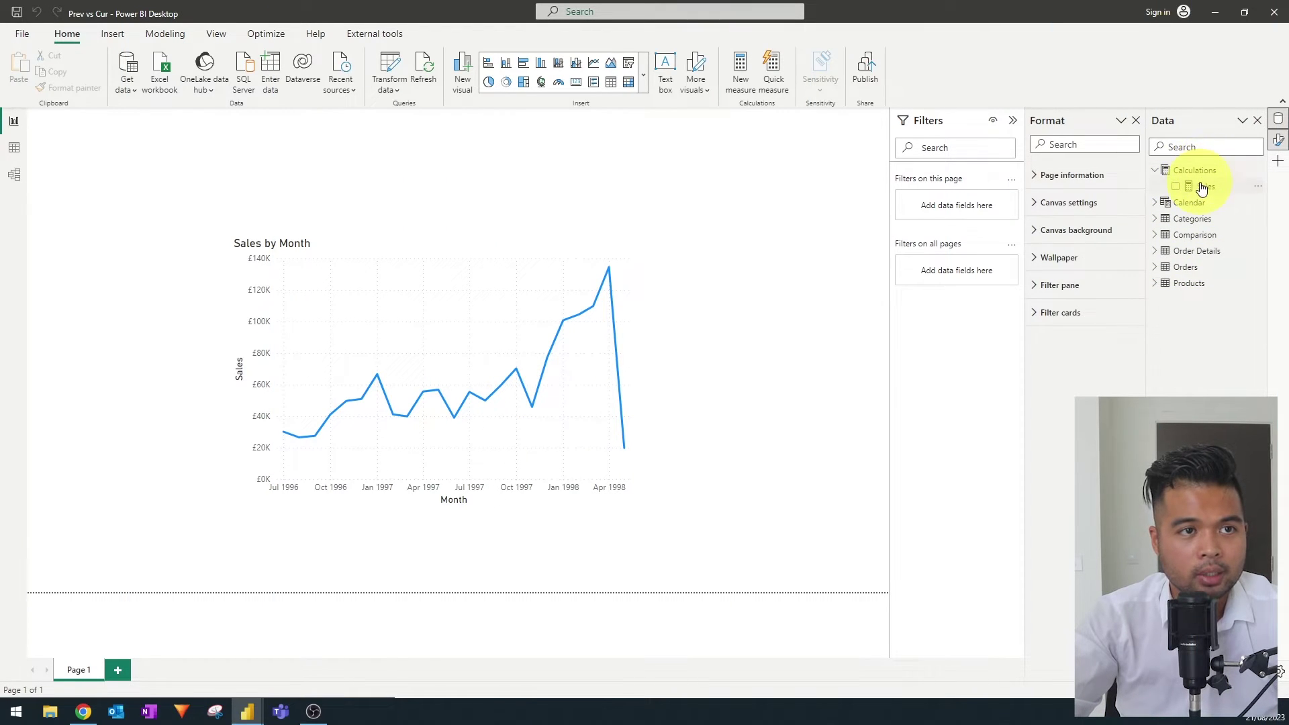
Create measure Sales PM = CALCULATE([Sales], PREVIOUSMONTH('Calendar'[Date])) in Calculations.
right_click(1206, 176)
click(1179, 195)
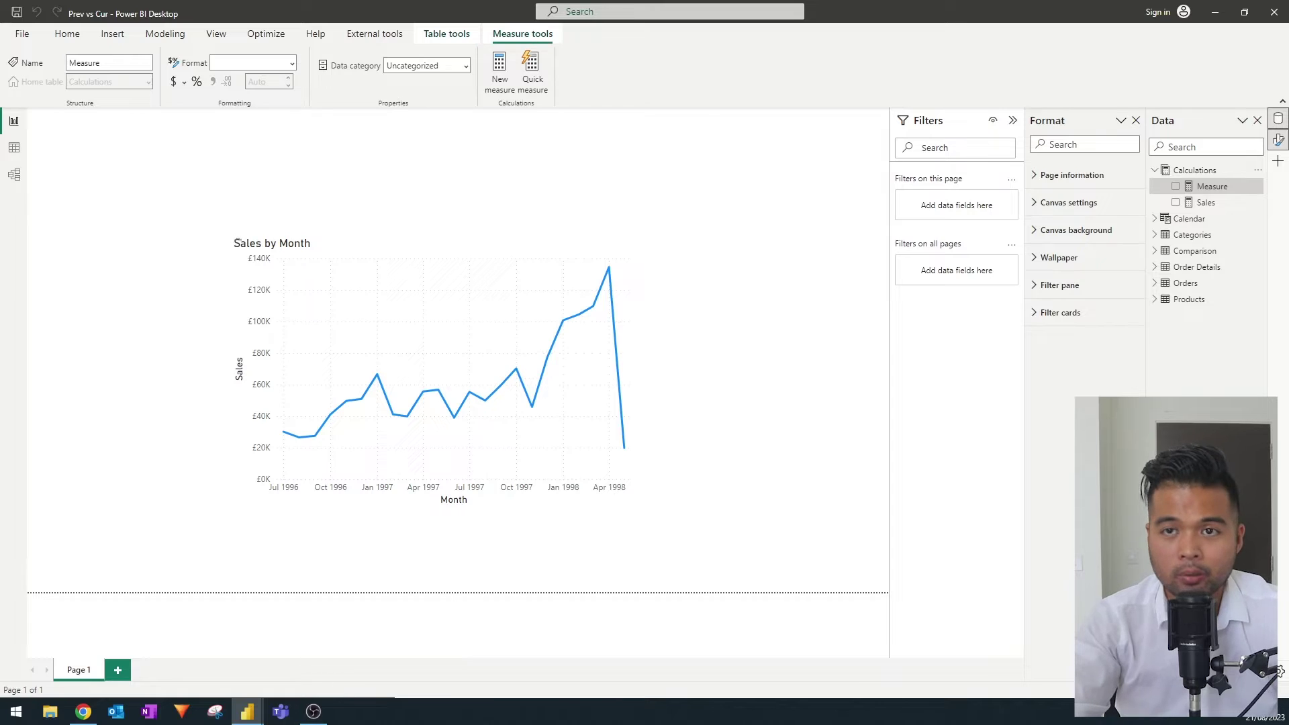
text(Sales PM)
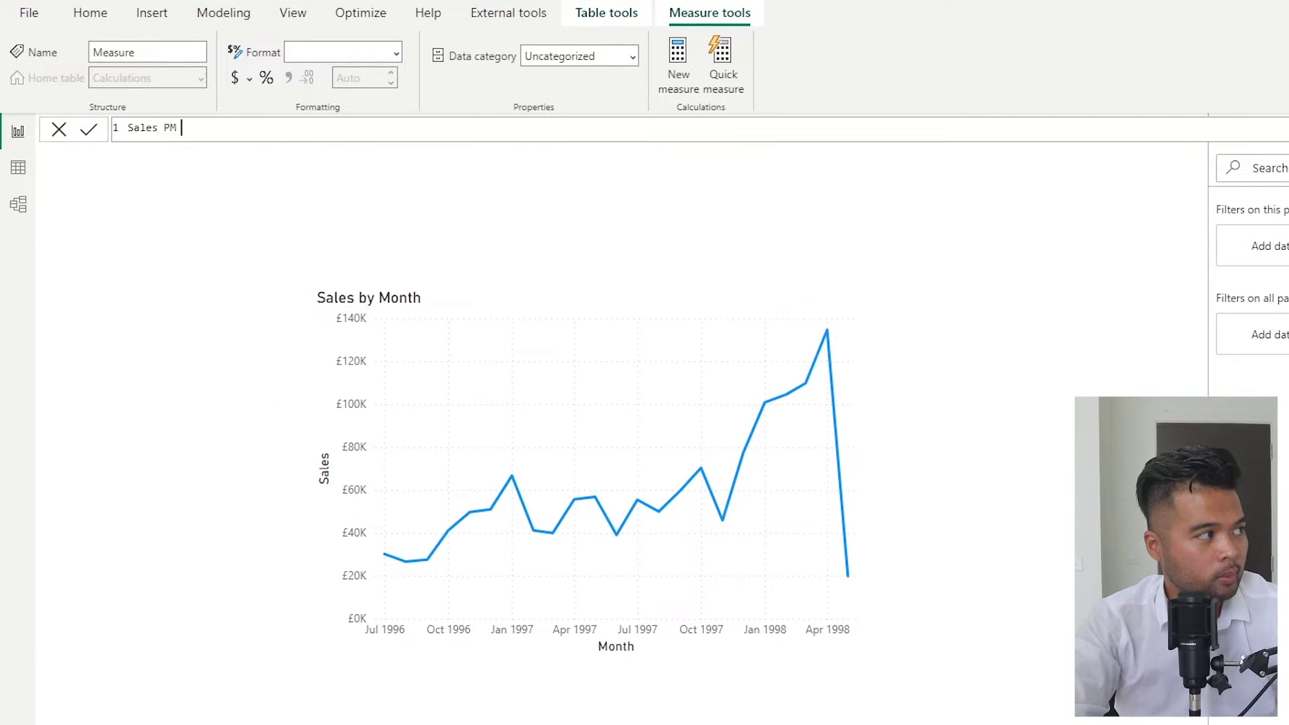
text( = CALCULATE())
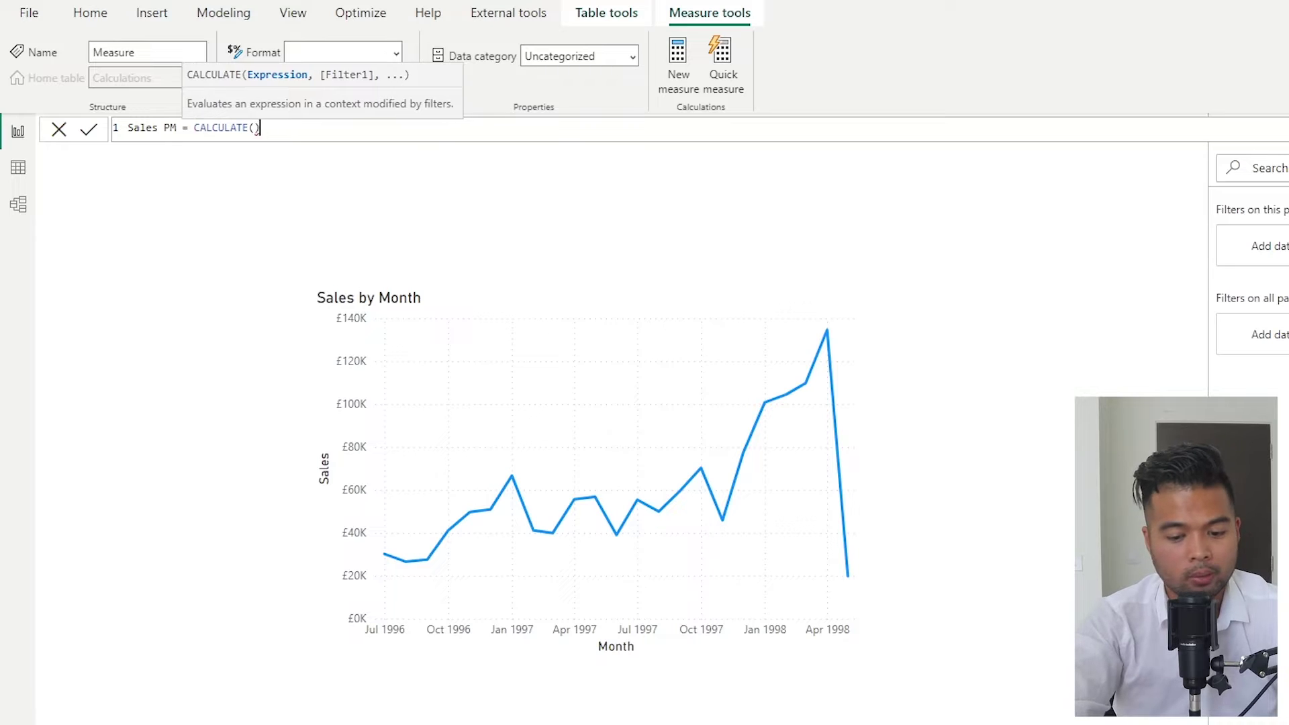
key(Left)
key(shift+Return)
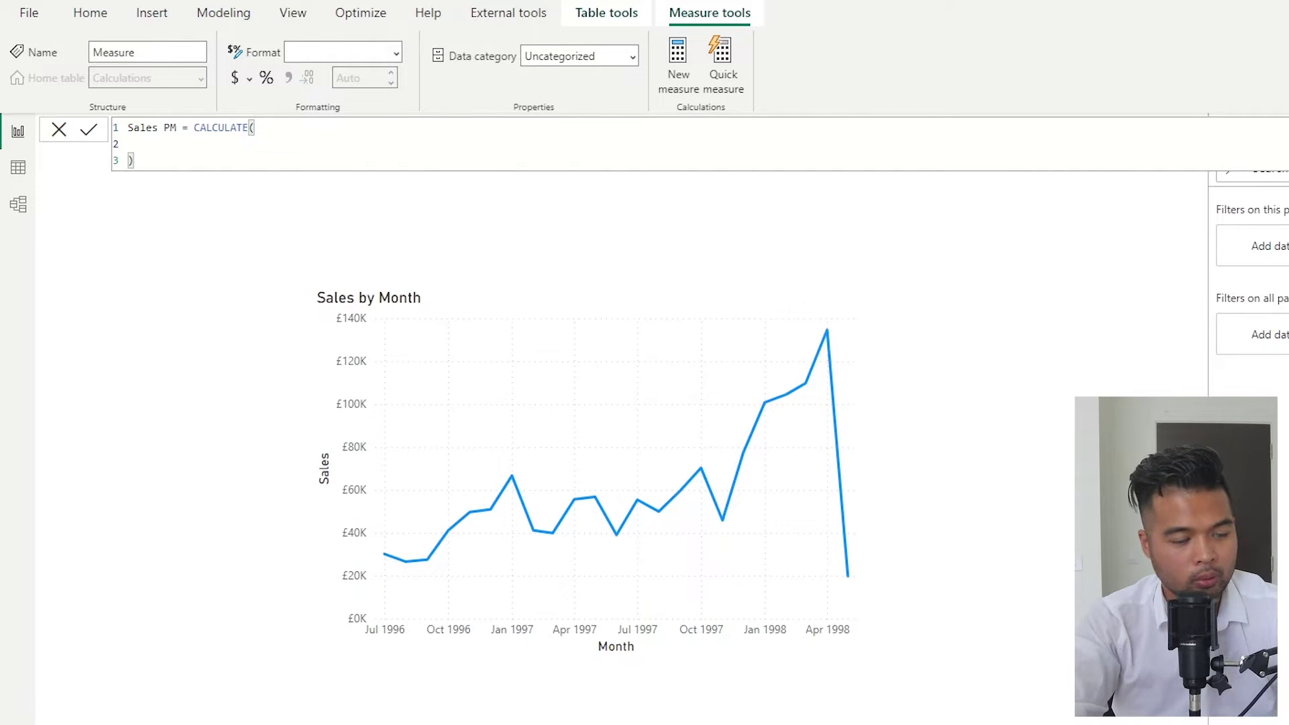
text(Sa)
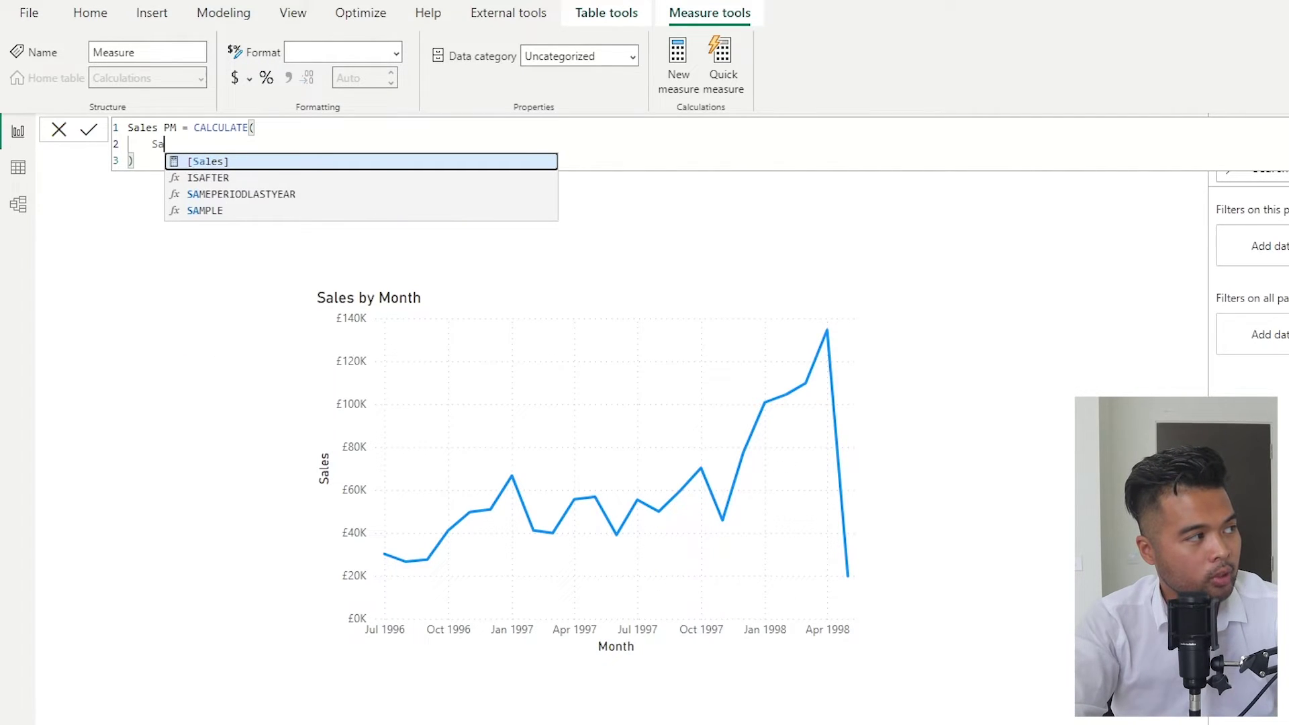
key(Tab)
key(shift+Return)
text(, )
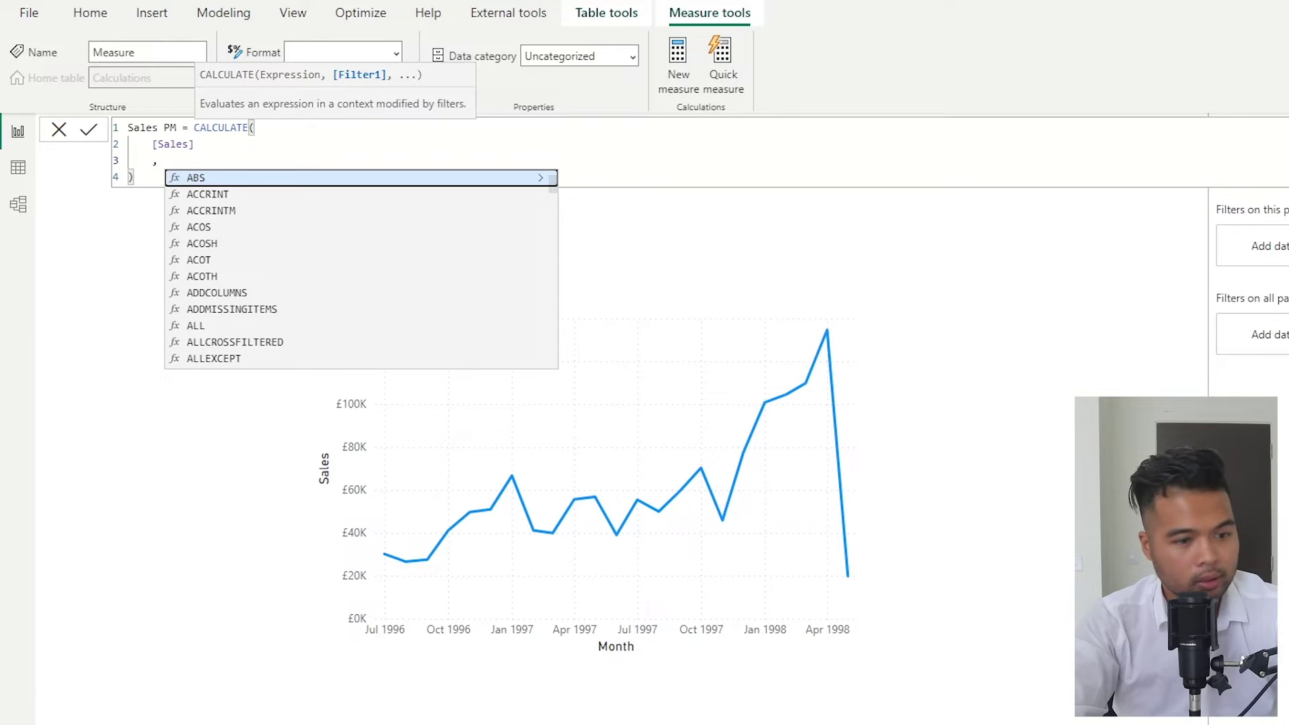
text(PREVIOUS)
key(Down)
key(Tab)
text(cale)
key(Down)
key(Tab)
text())
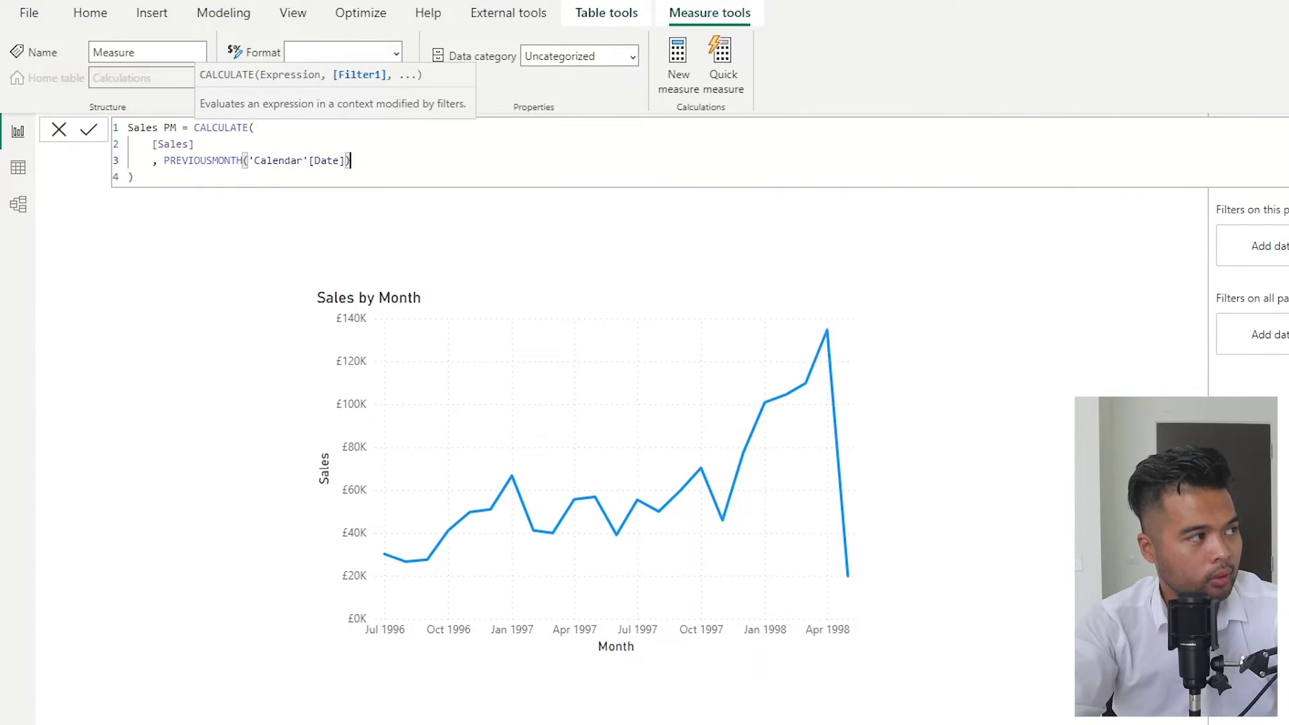
key(Return)
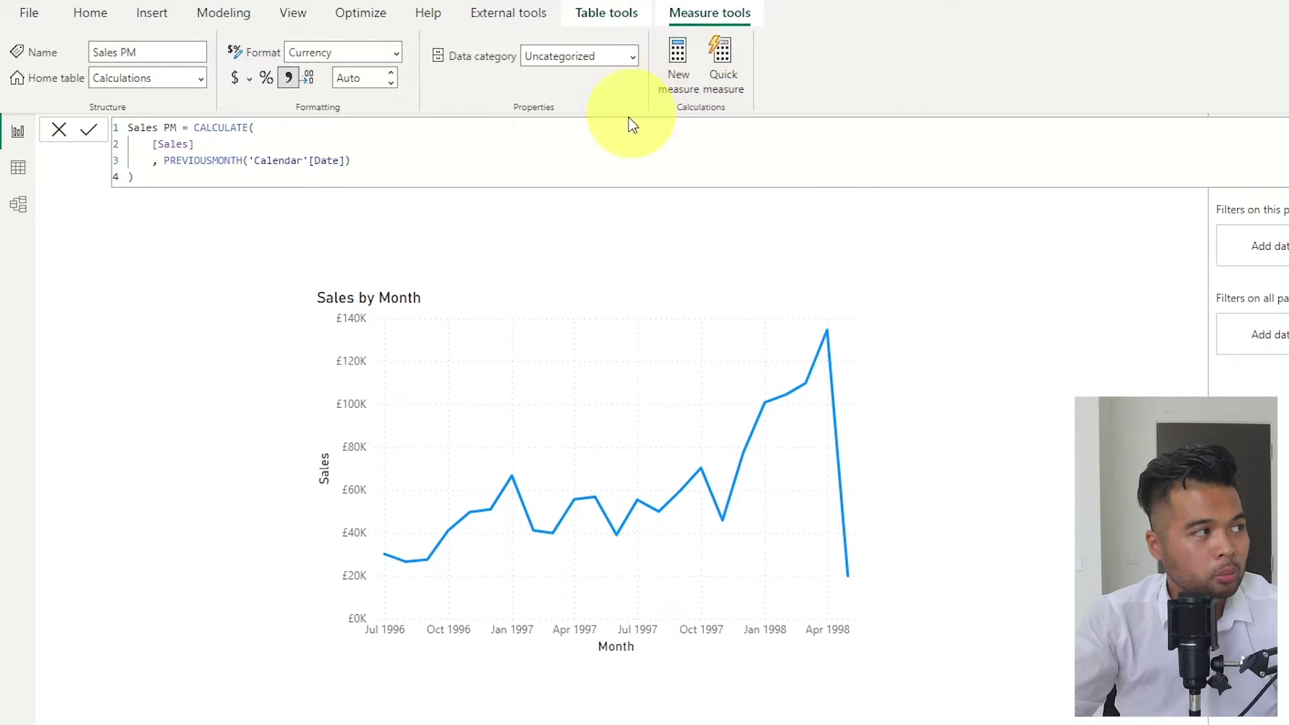
Add a measure Sales PM 2 = [Sales PM].
click(679, 59)
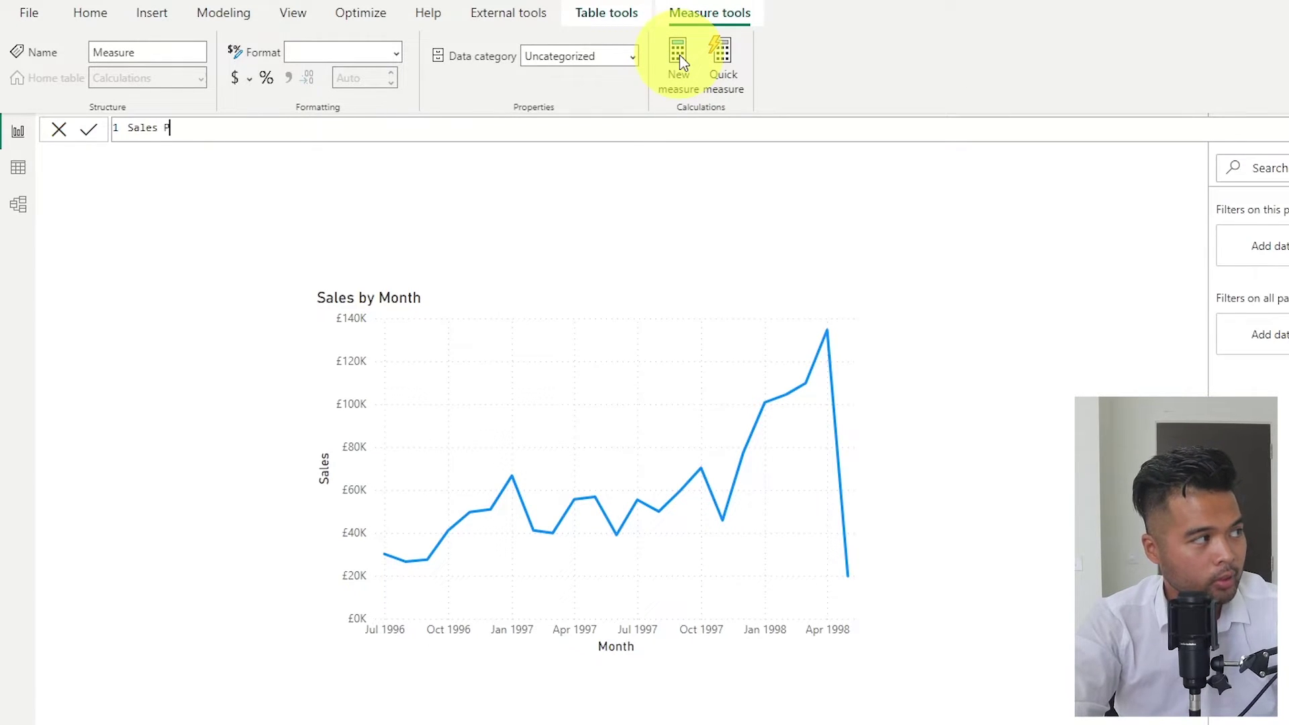
text(Sales PM 2 = [Sales PM])
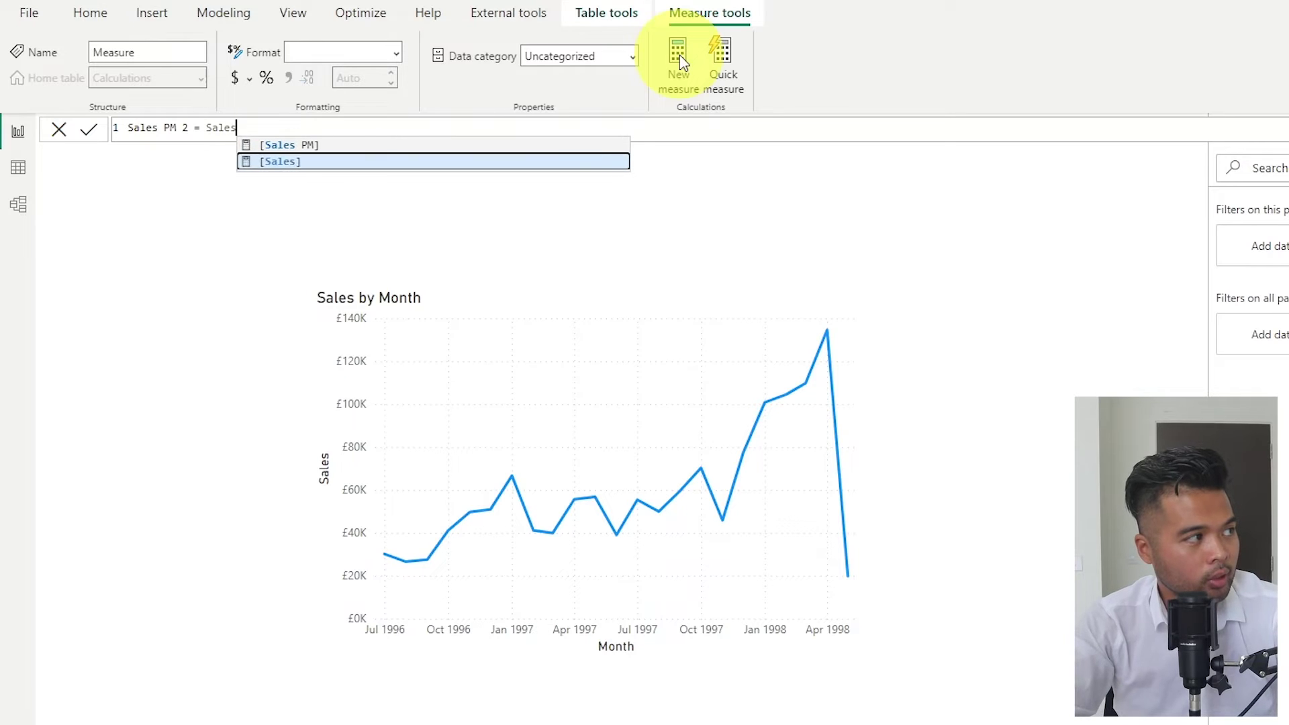
click(681, 61)
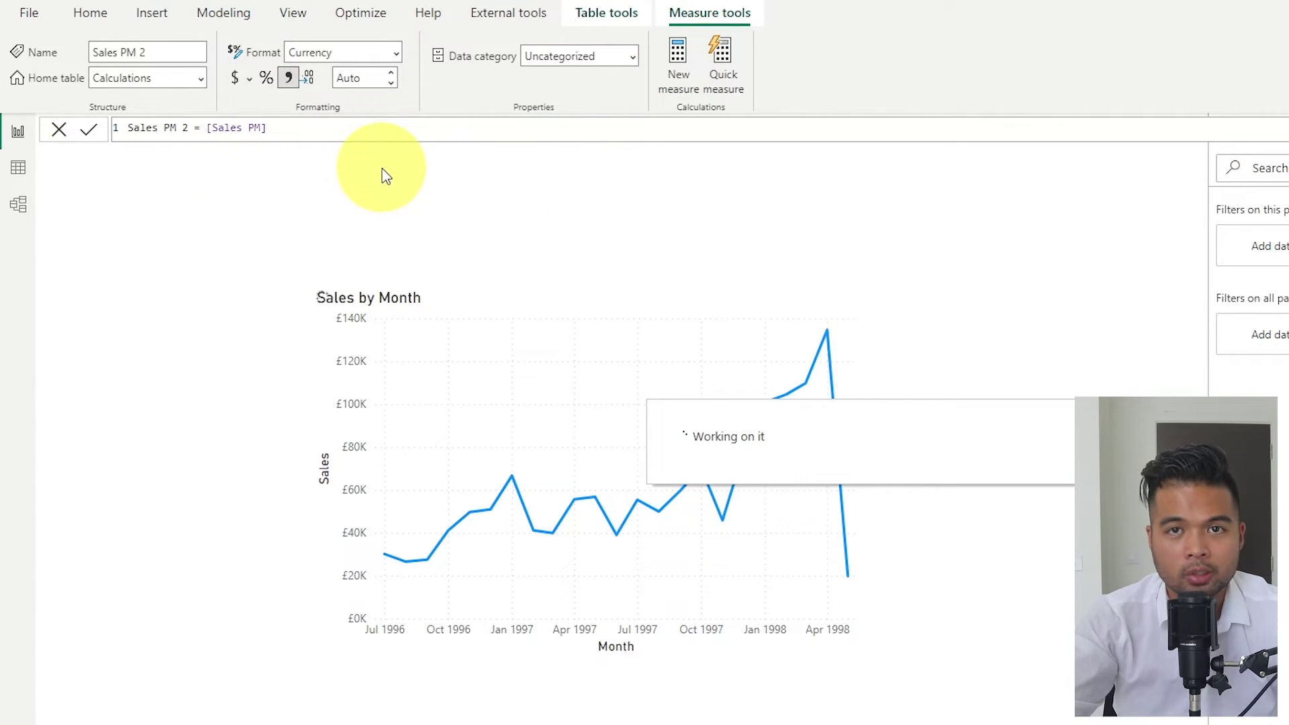
Move the Sales by Month chart to the top-left and make it narrower and taller.
drag(521, 302, 278, 287)
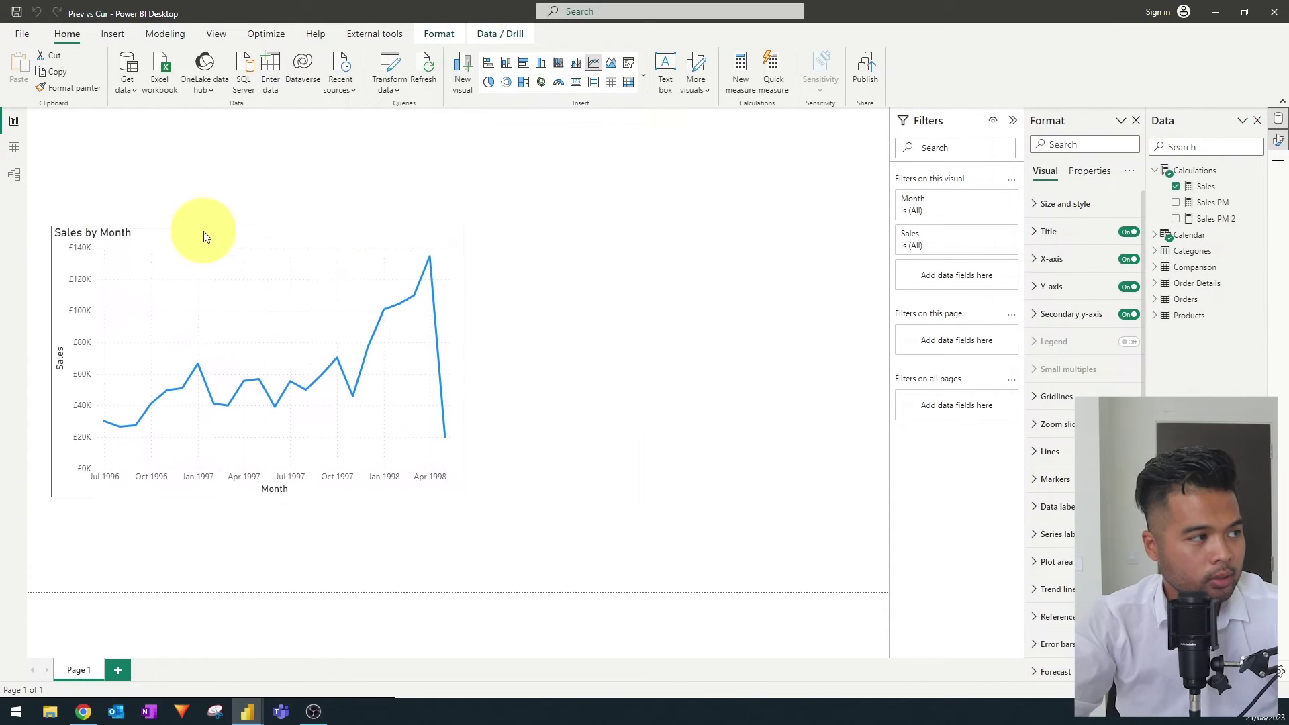
drag(205, 235, 181, 211)
drag(437, 469, 386, 613)
Insert a line and clustered column chart with Comparison on its X-axis and lower its top edge.
click(690, 357)
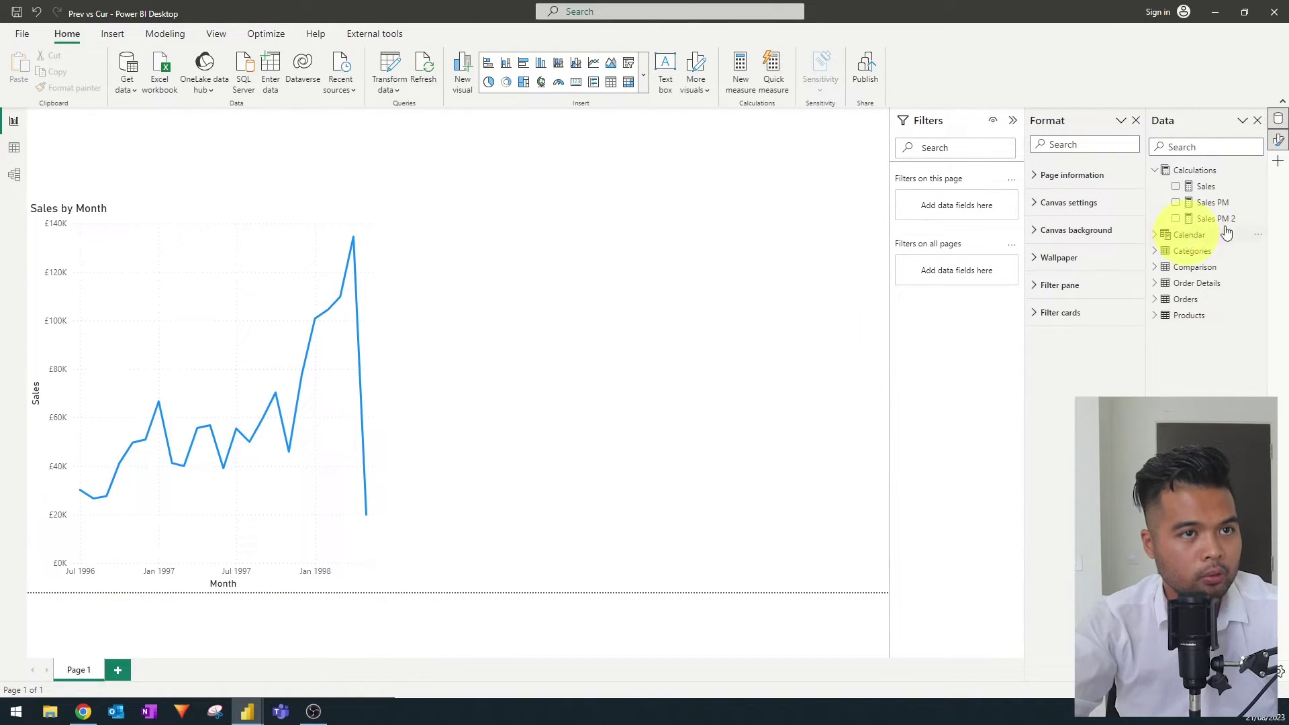
click(575, 65)
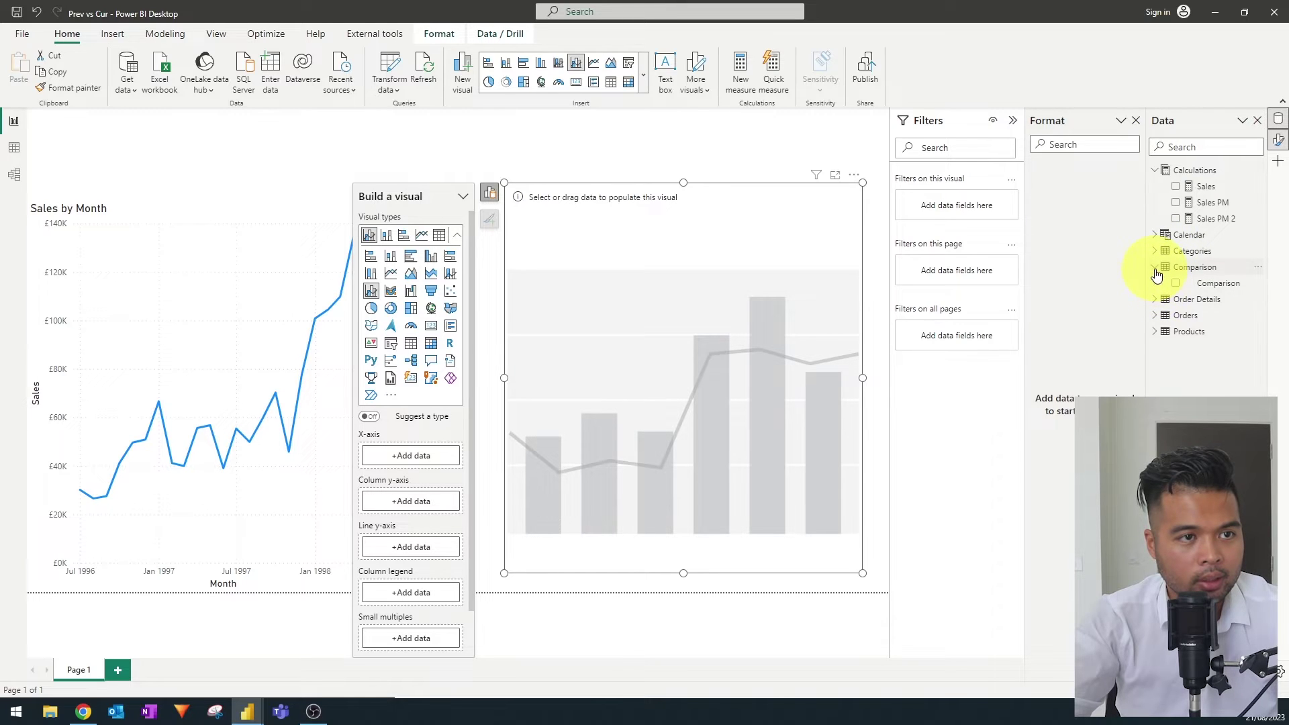
drag(1208, 282, 720, 383)
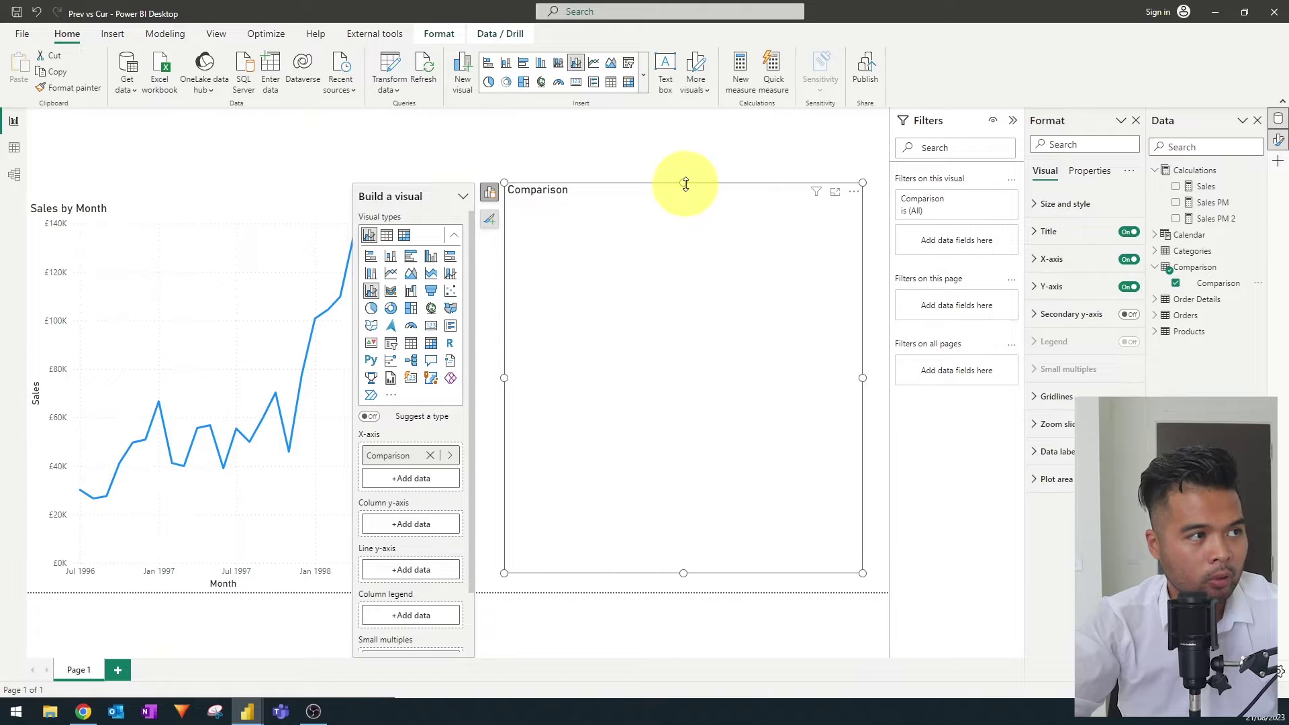
drag(685, 184, 691, 201)
click(710, 186)
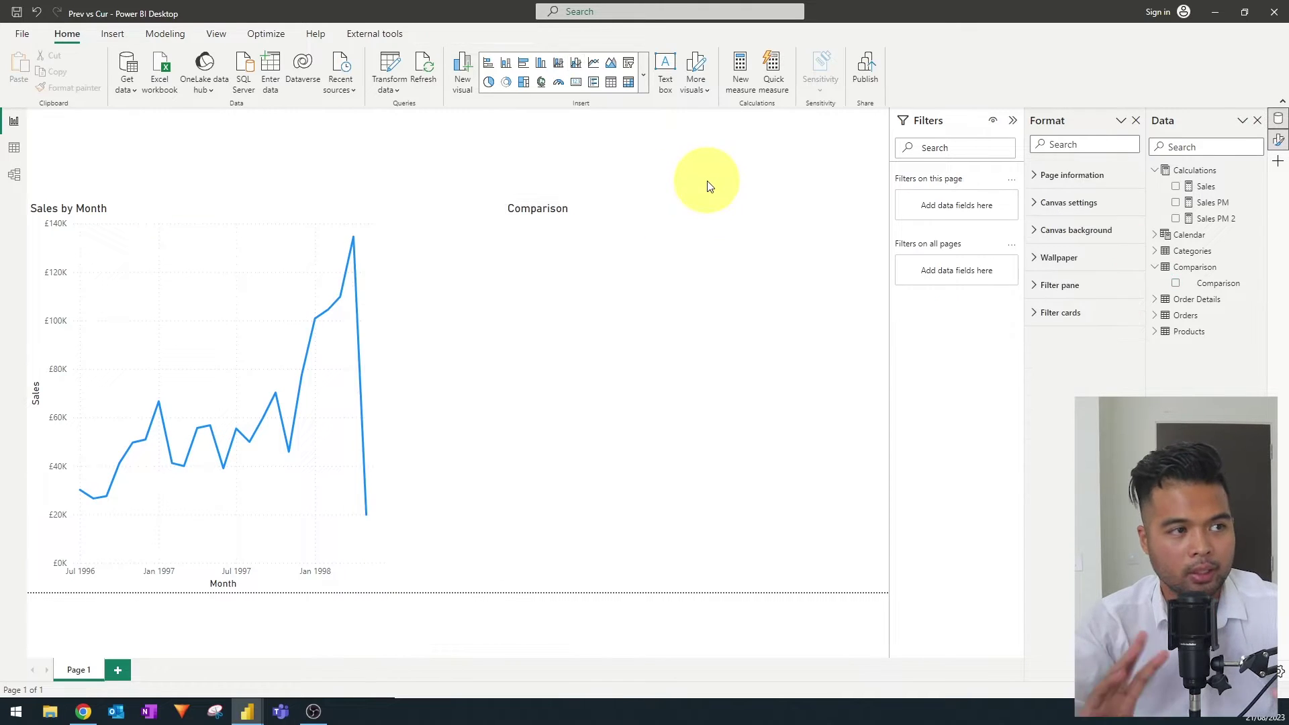
click(689, 208)
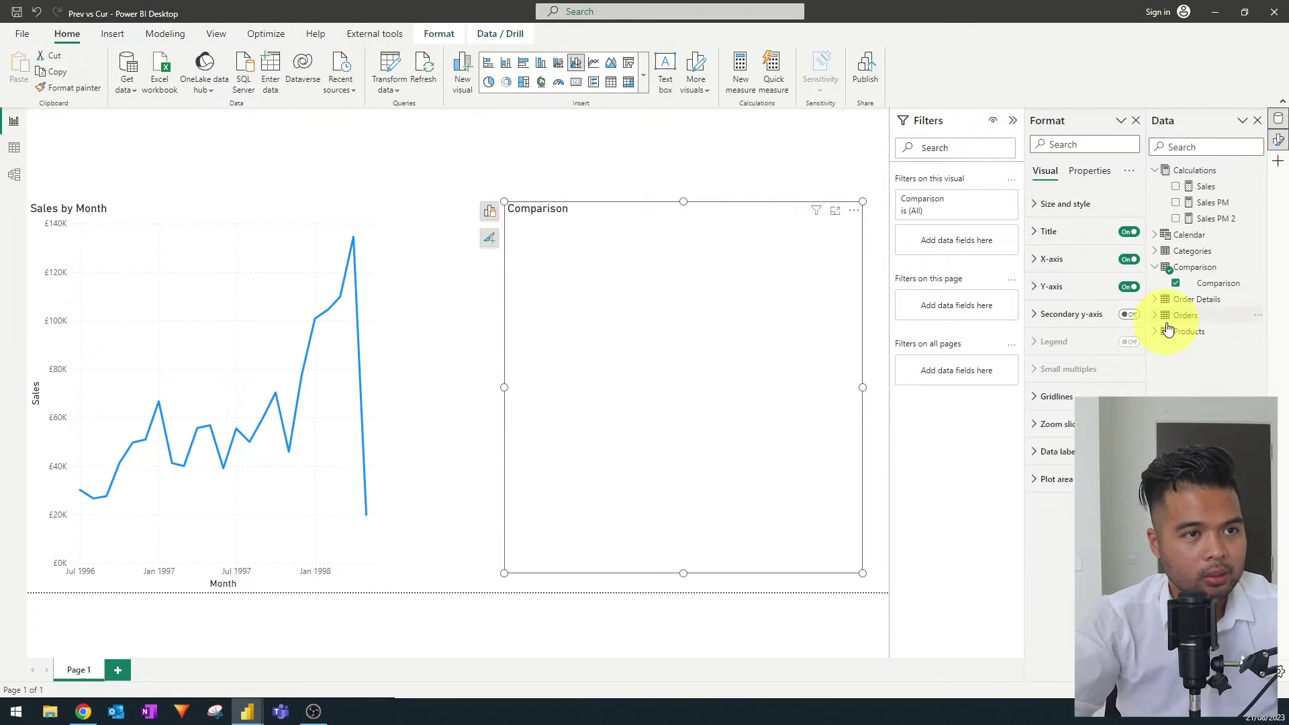
Add Calendar Month as a short slicer strip with Tile style.
click(1155, 237)
drag(1202, 267, 716, 168)
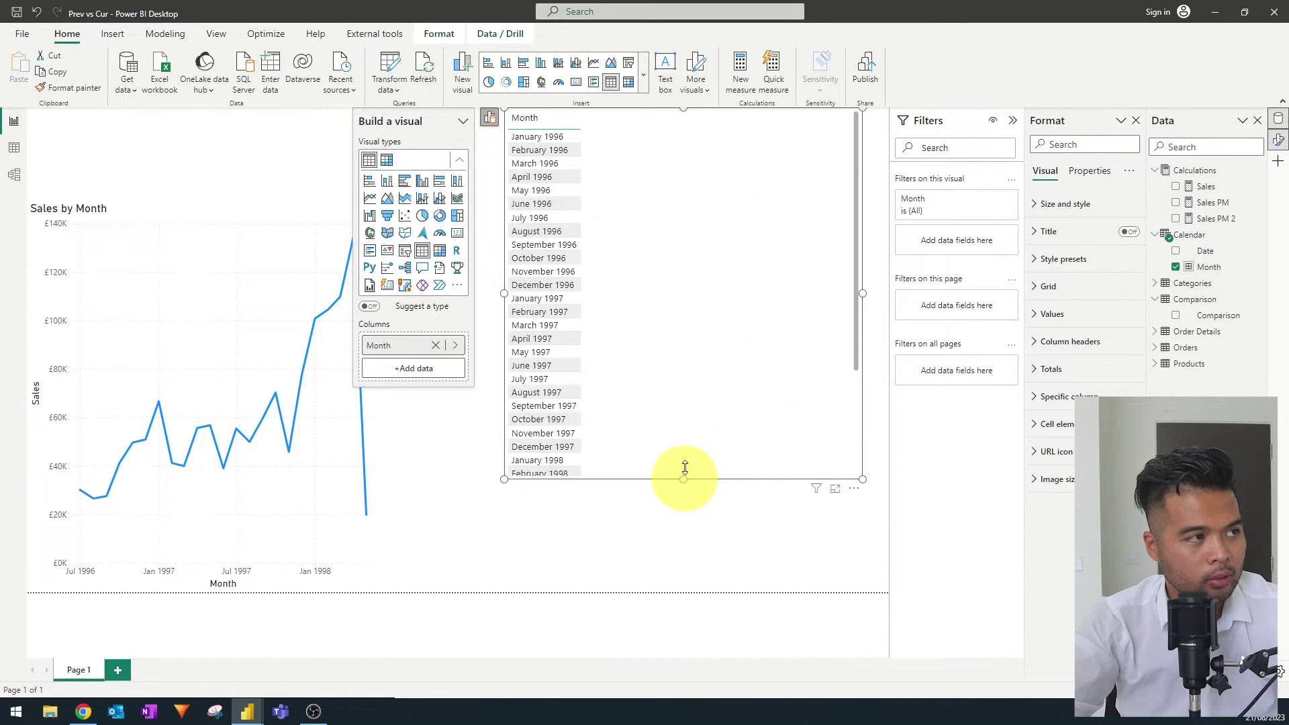
drag(684, 479, 682, 173)
click(405, 250)
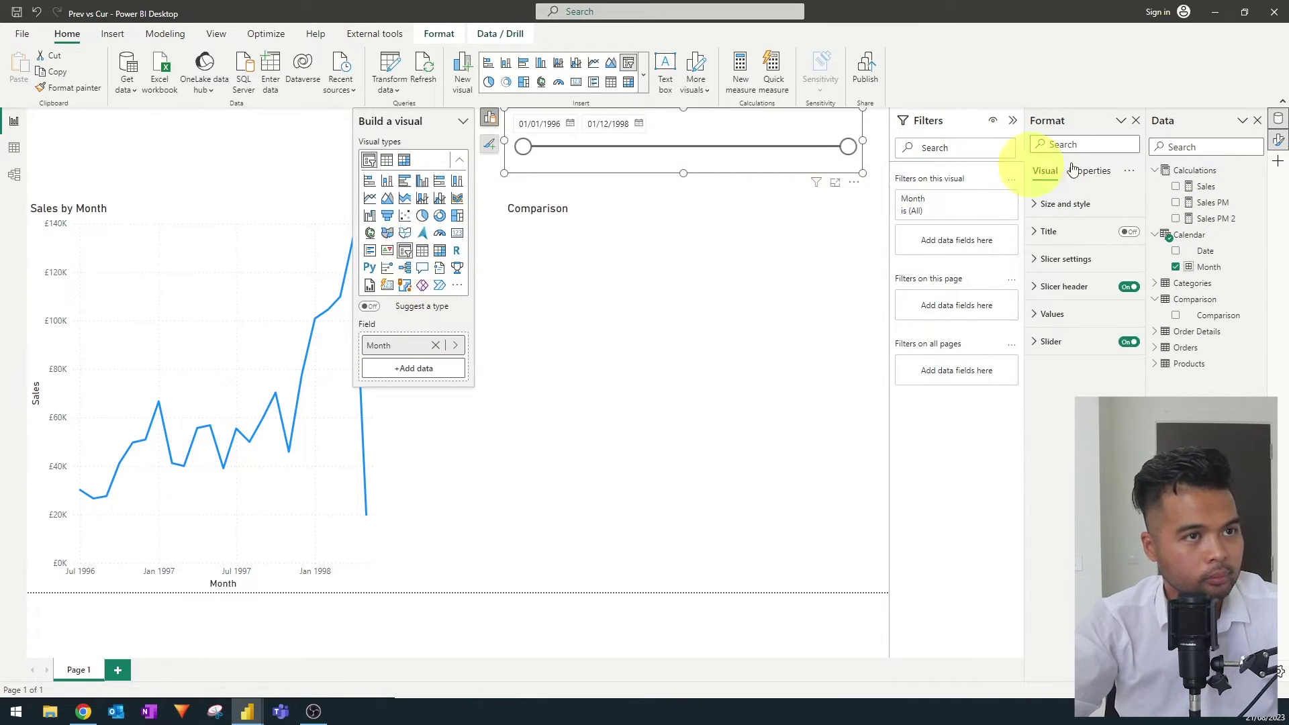
click(1066, 259)
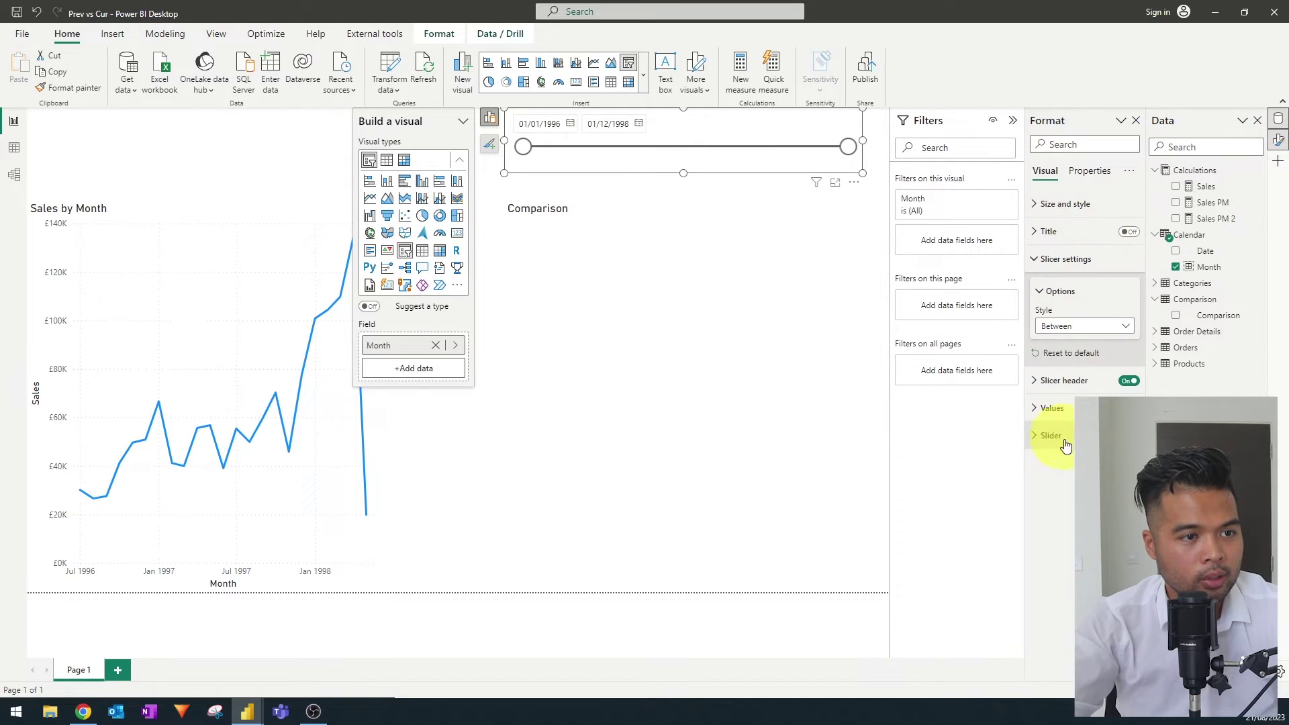
click(1099, 329)
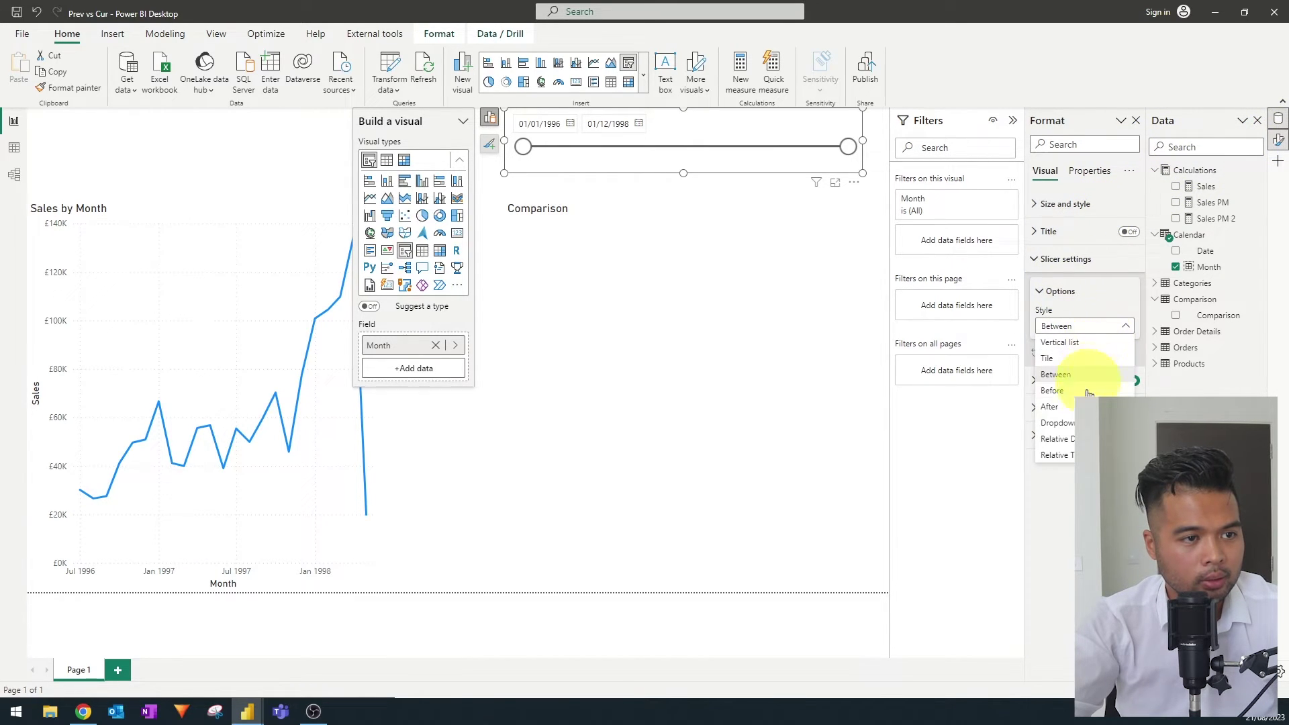
click(1075, 359)
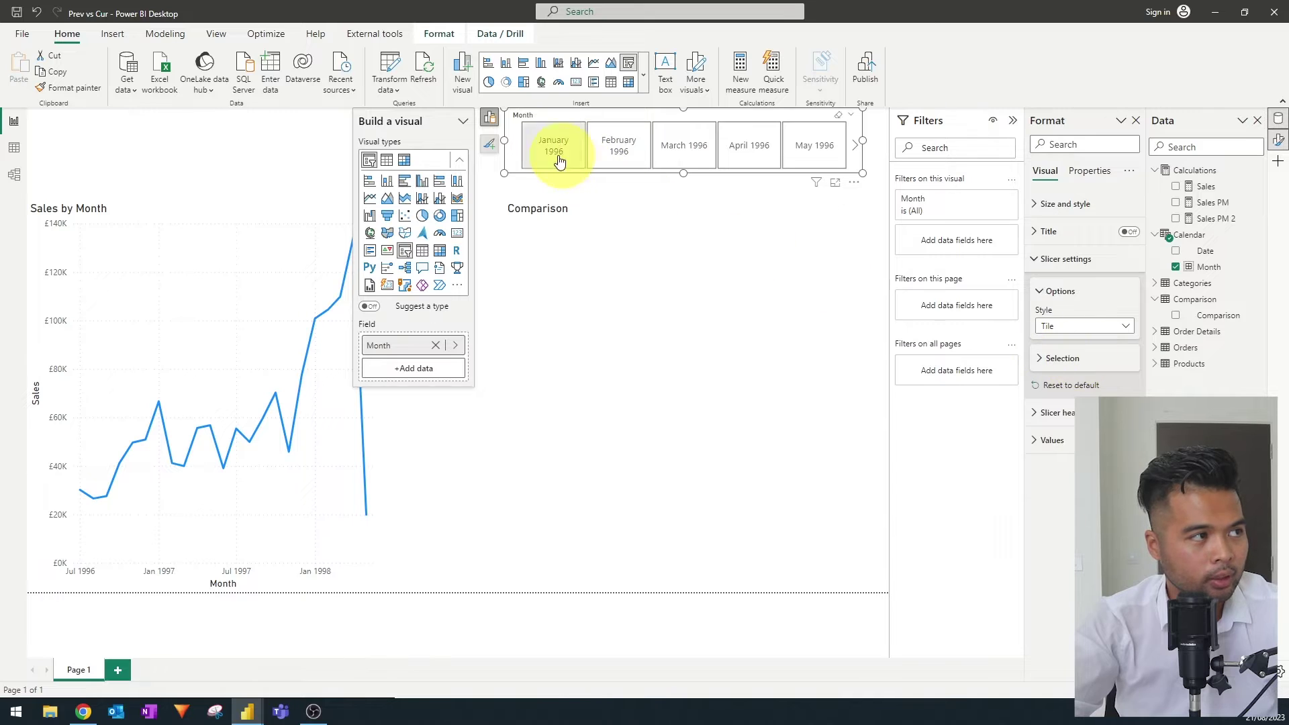
Widen the Month slicer across the top and filter the report to January 1998.
drag(507, 138, 53, 139)
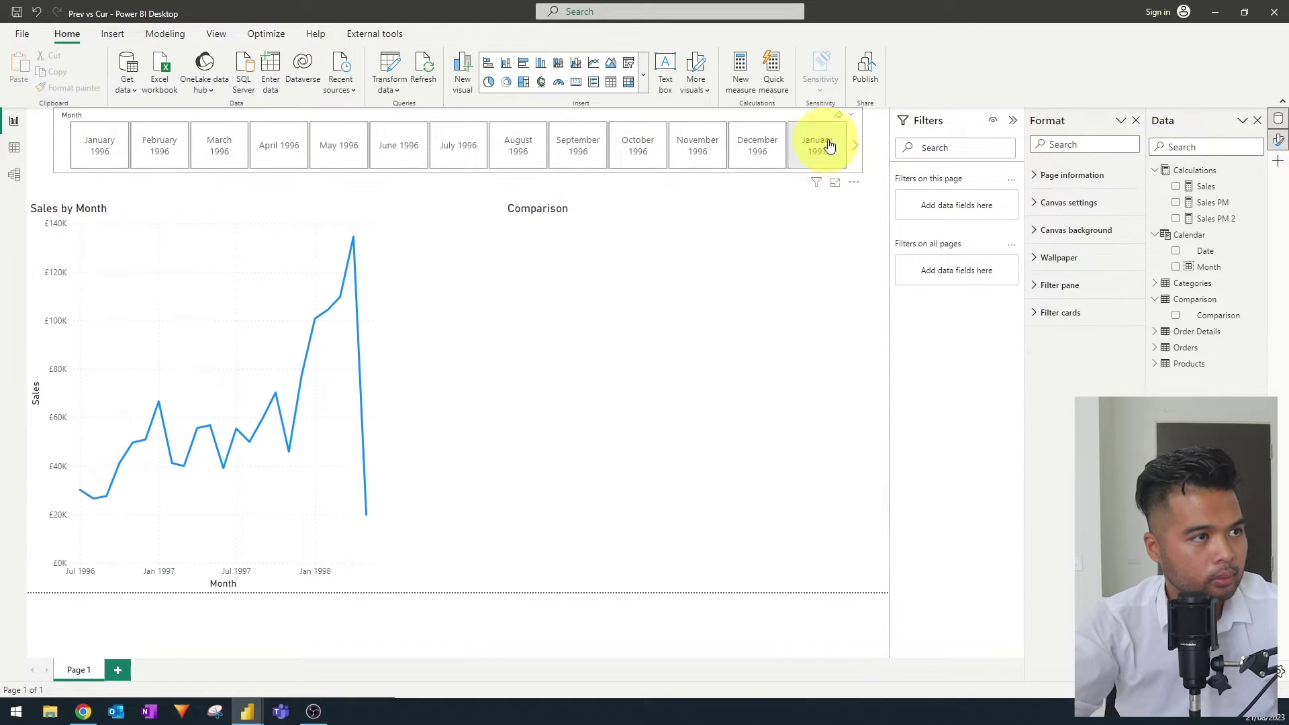
click(856, 147)
click(856, 147)
click(856, 147)
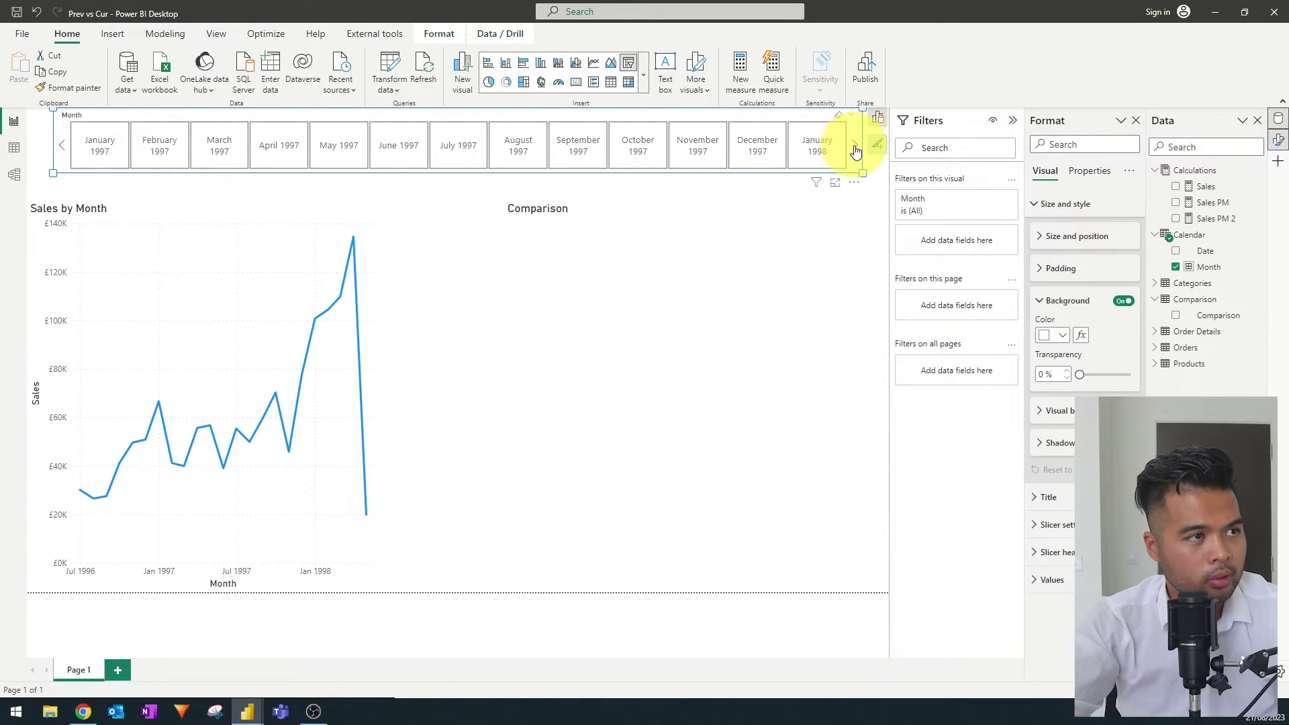
click(856, 147)
click(805, 154)
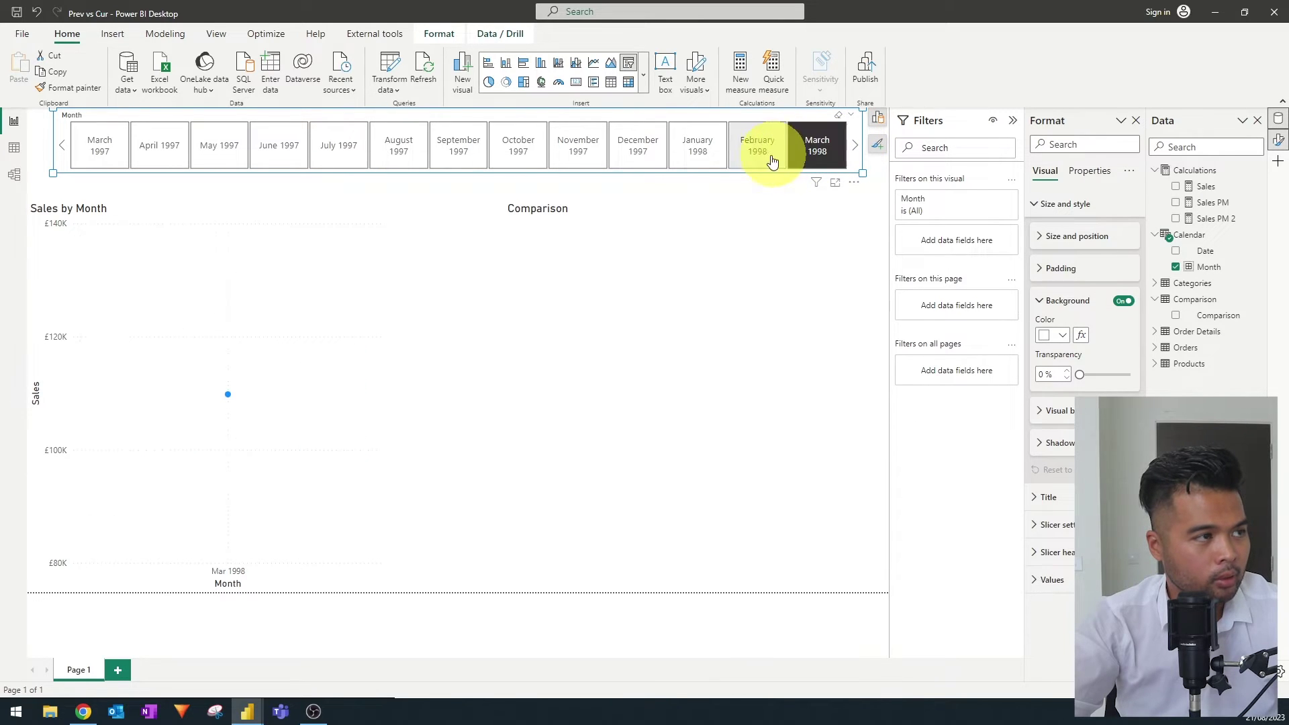
click(750, 159)
click(710, 157)
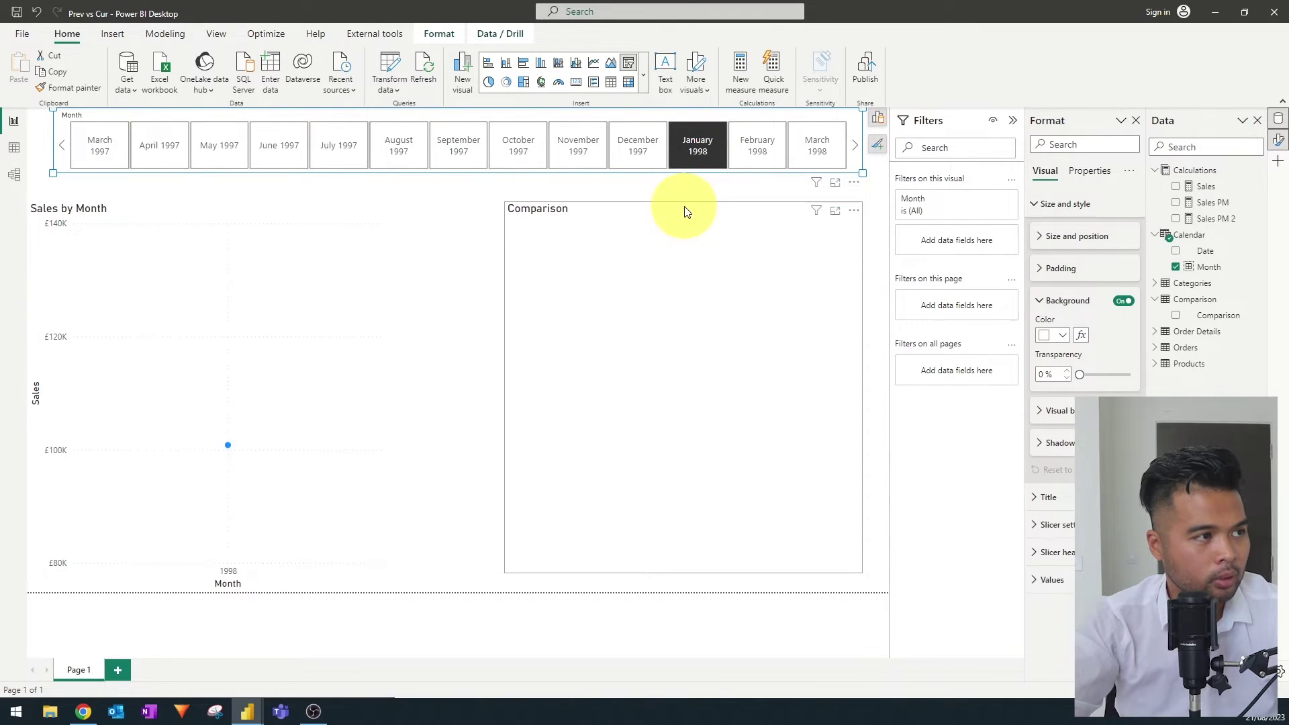
click(684, 208)
Create measure Compared Value = IF(SELECTEDVALUE(Comparison[Comparison]) = "Current", [Sales], [Sales PM]).
right_click(1187, 174)
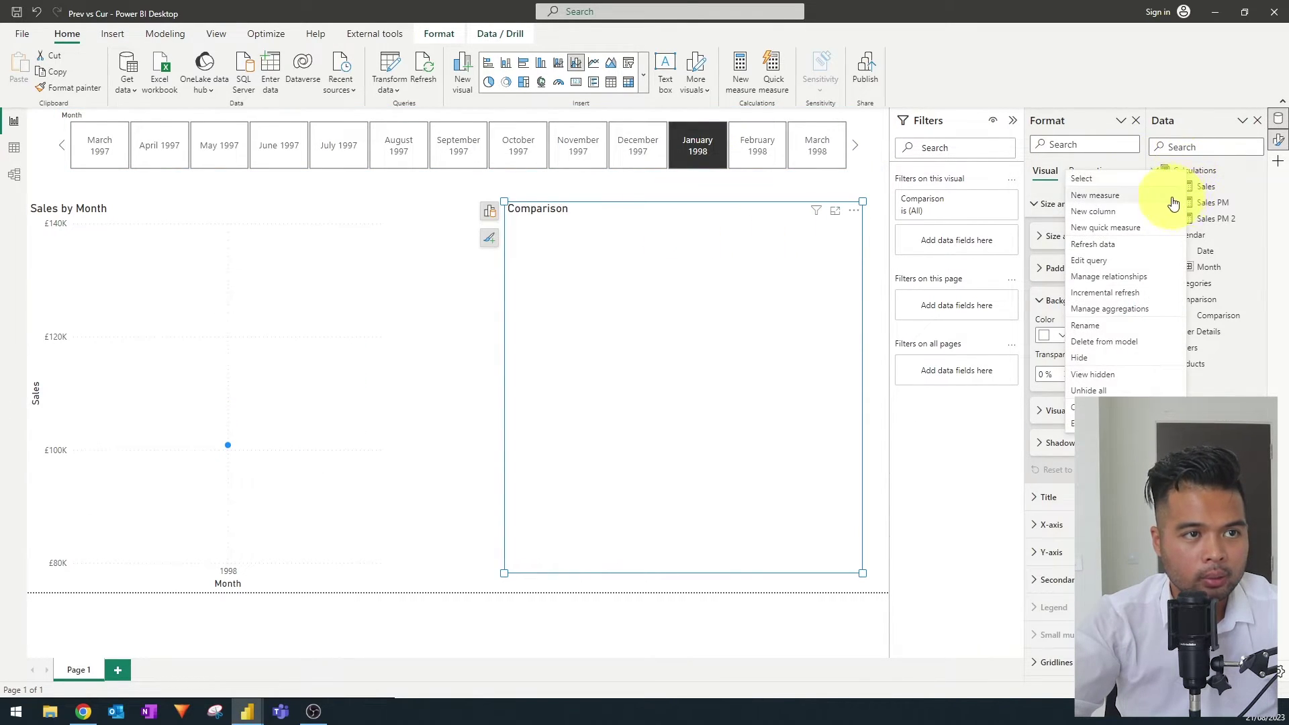
click(1170, 196)
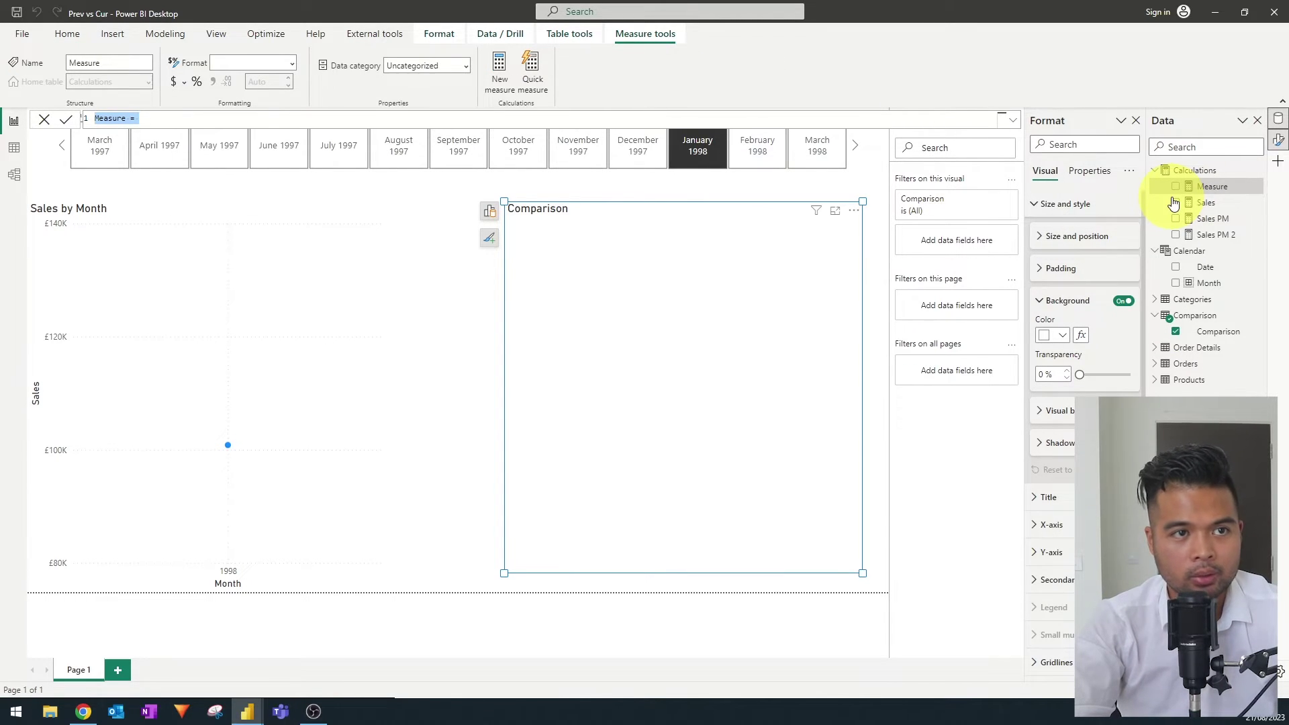
text(Co)
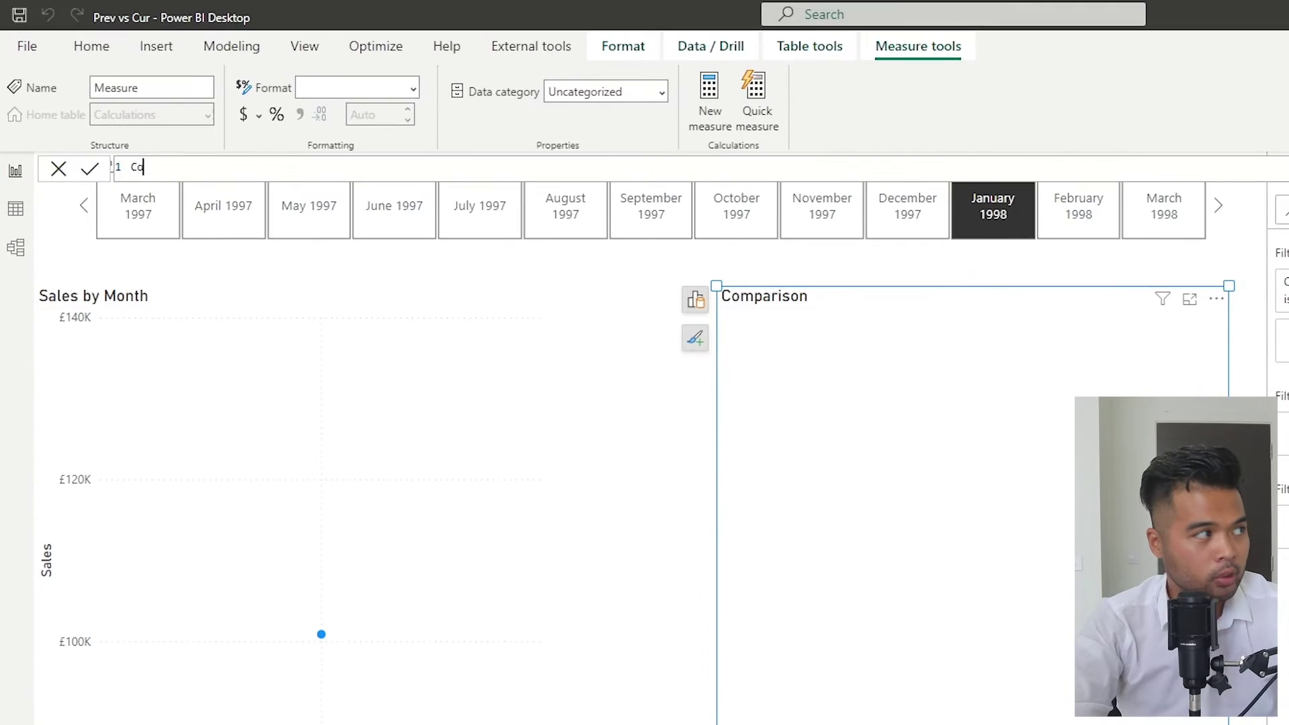
text(mpared Value = IF( Selen)
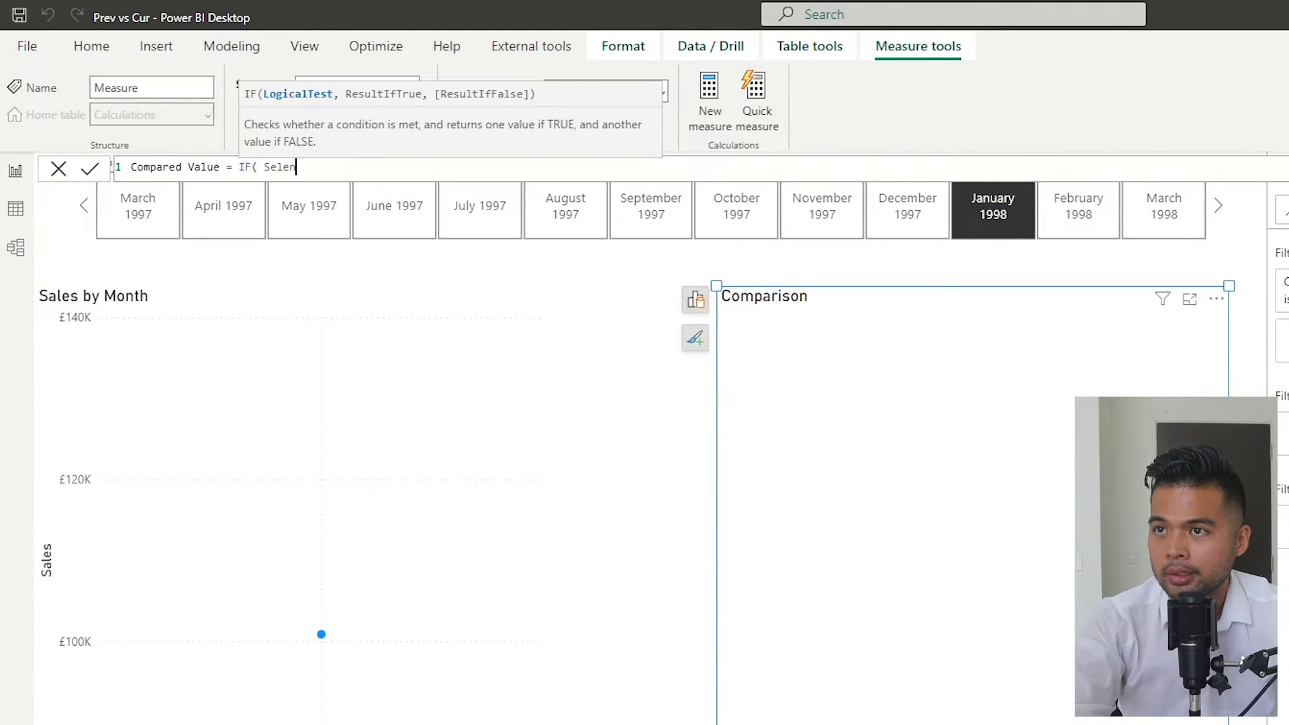
key(BackSpace)
key(BackSpace)
key(BackSpace)
key(BackSpace)
text(ELEC)
key(Down)
key(Down)
key(Down)
key(Down)
key(Tab)
text(Mon)
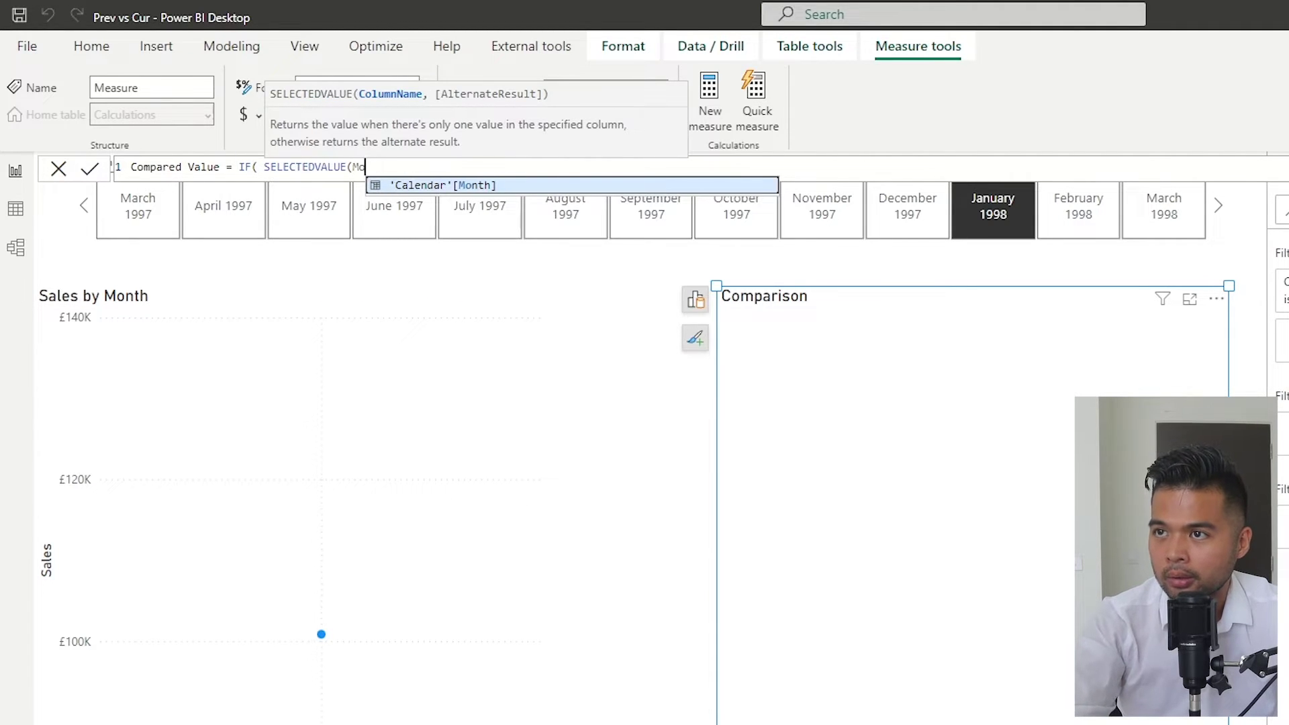
key(BackSpace)
key(BackSpace)
text(Compar)
key(Down)
key(Tab)
text())
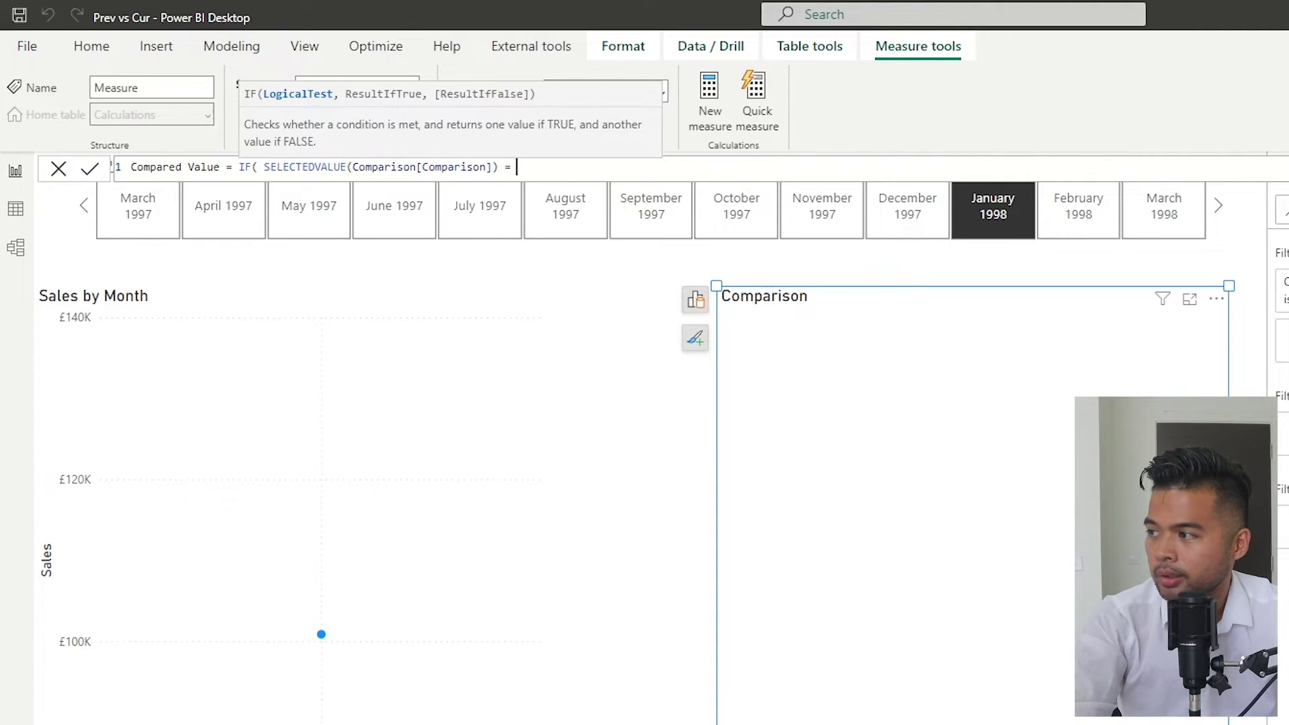
text( = "Current", [Sale)
key(Tab)
text(, )
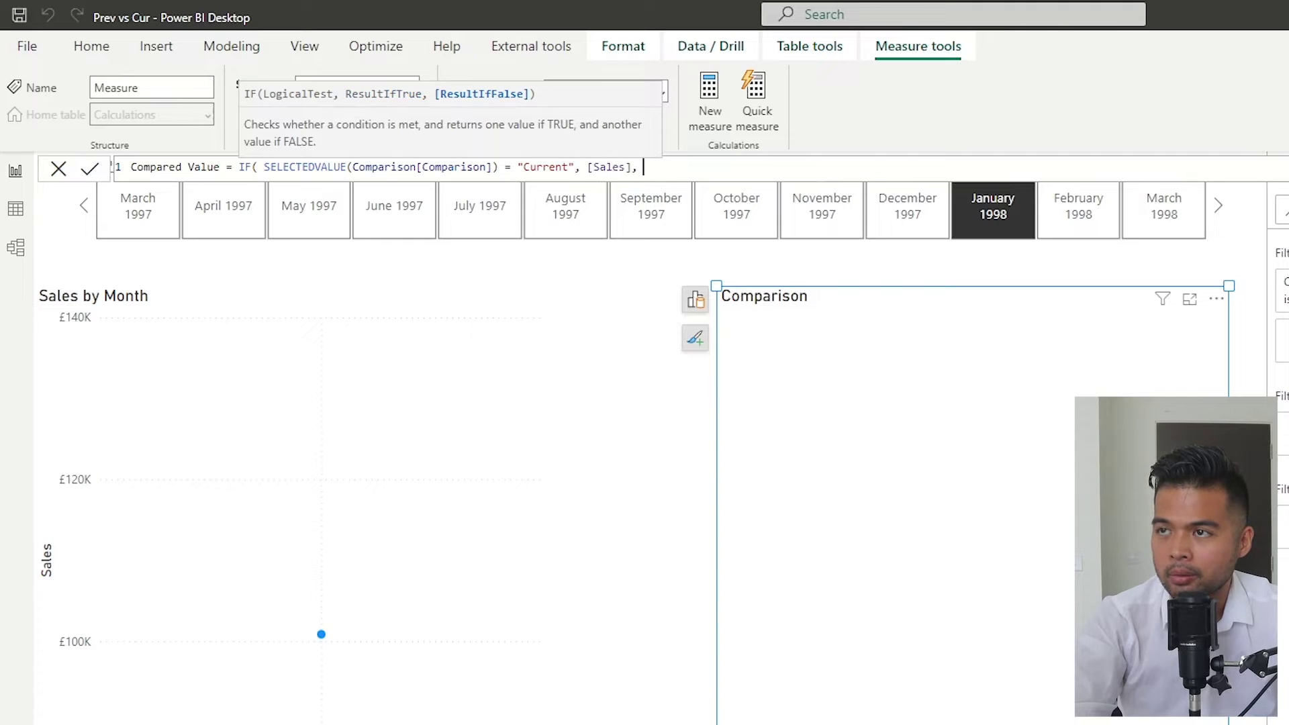
text(Sales)
key(Up)
key(Tab)
text())
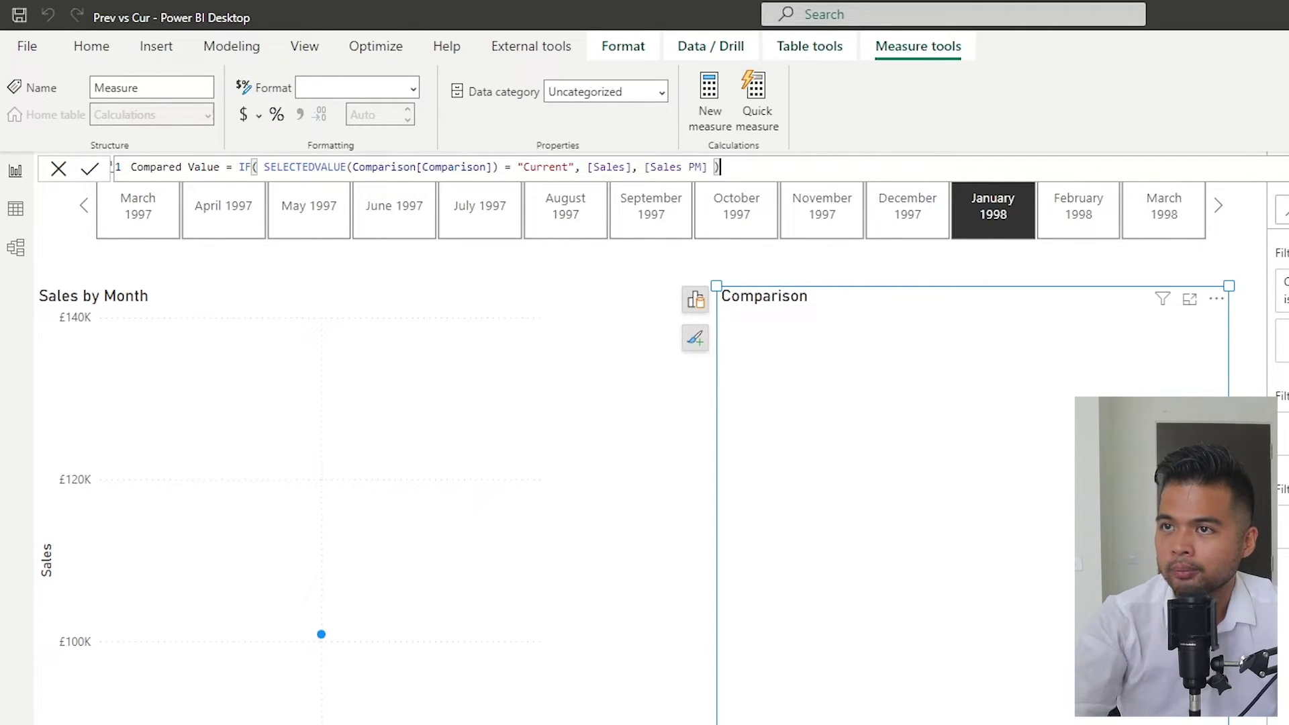
key(Return)
Add Compared Value as the comparison chart's column values.
click(1246, 329)
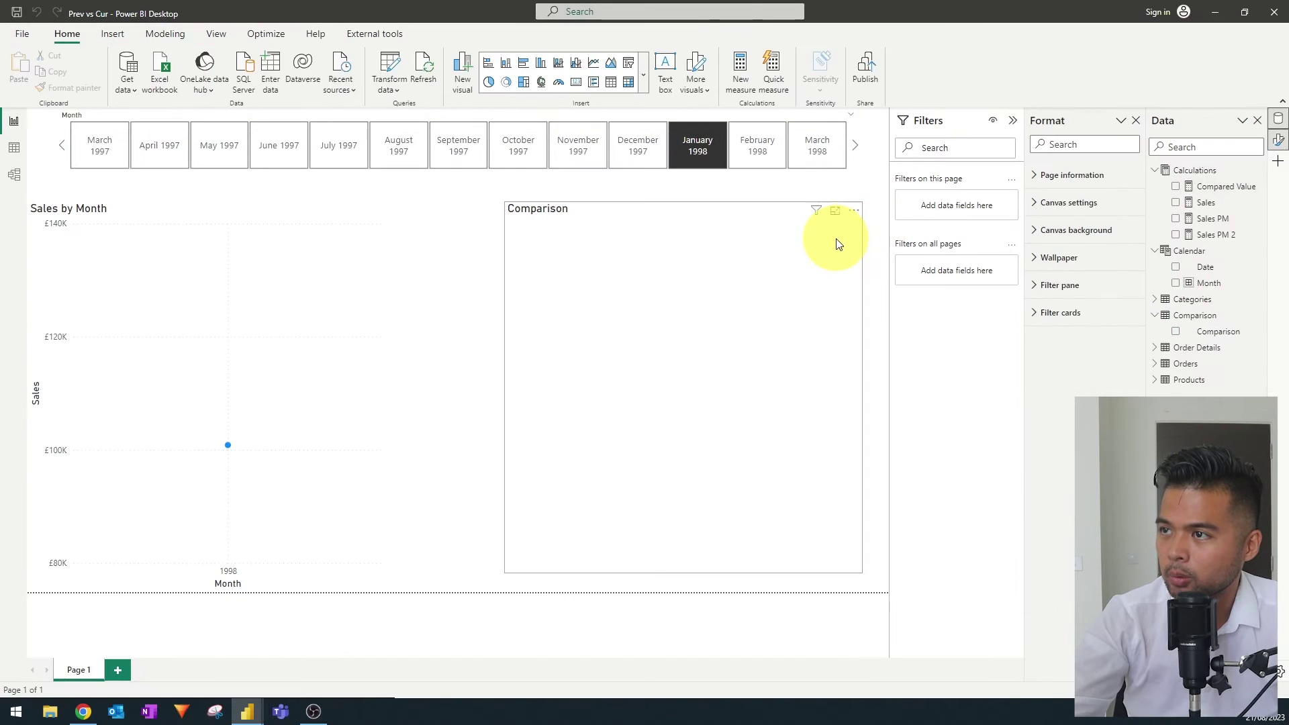
click(839, 244)
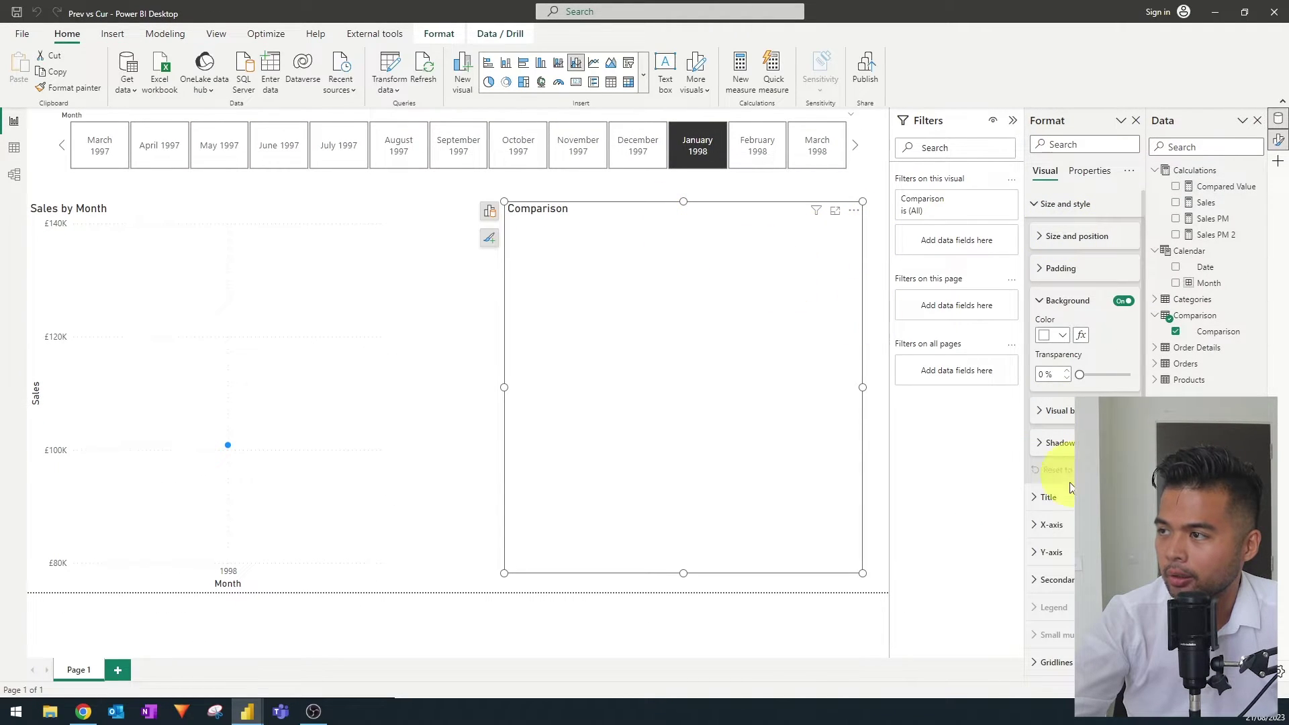
click(490, 213)
click(433, 544)
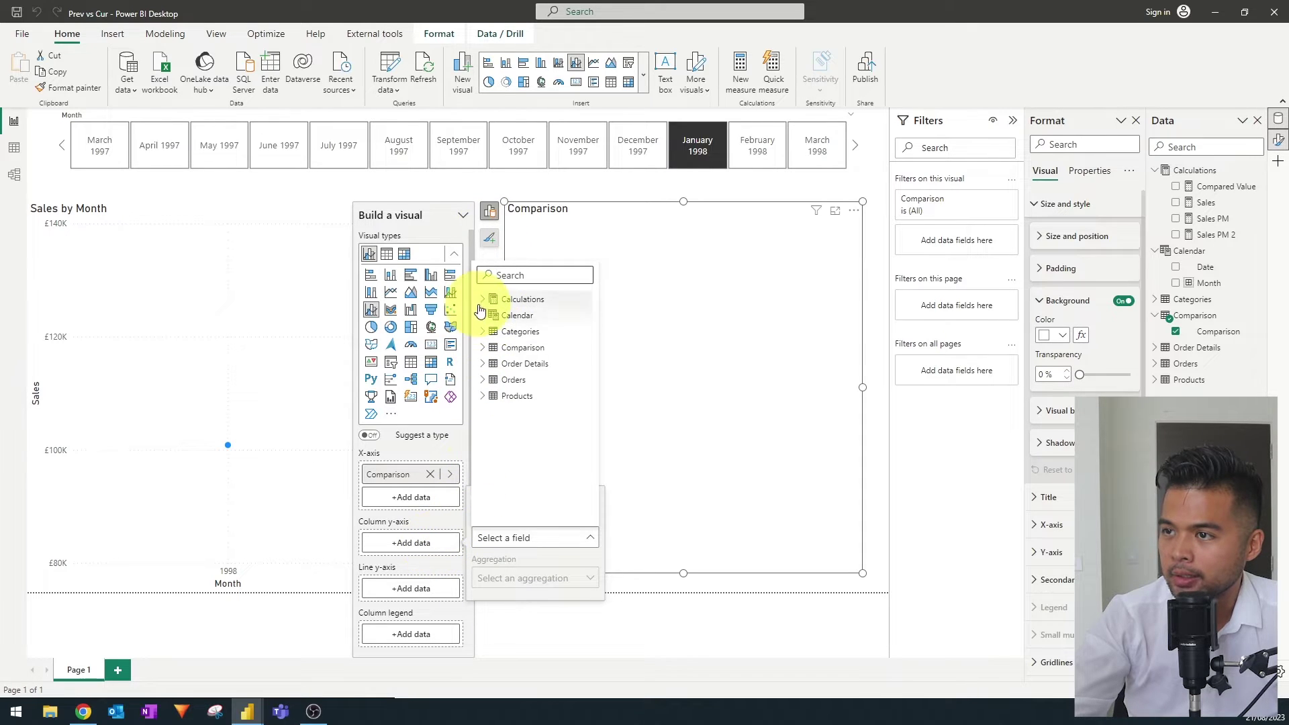
click(484, 299)
click(543, 316)
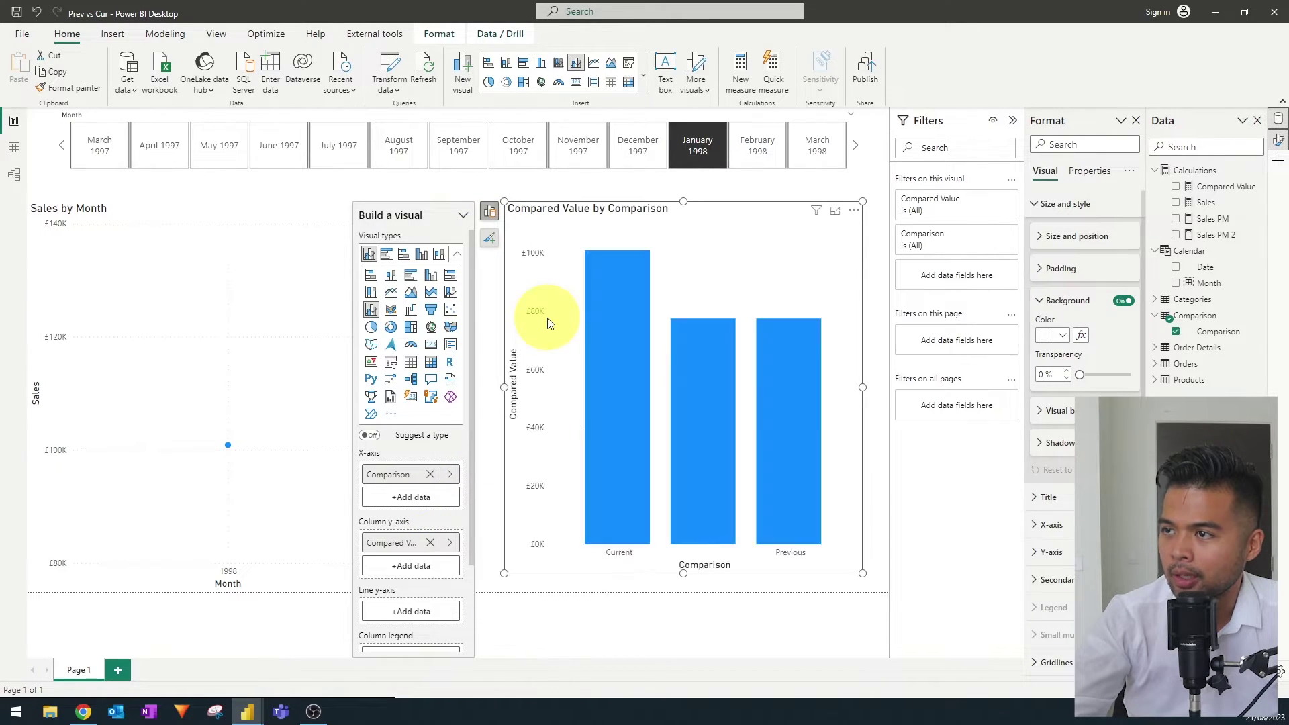
Clear and reapply the January 1998 filter in the Month slicer.
click(881, 489)
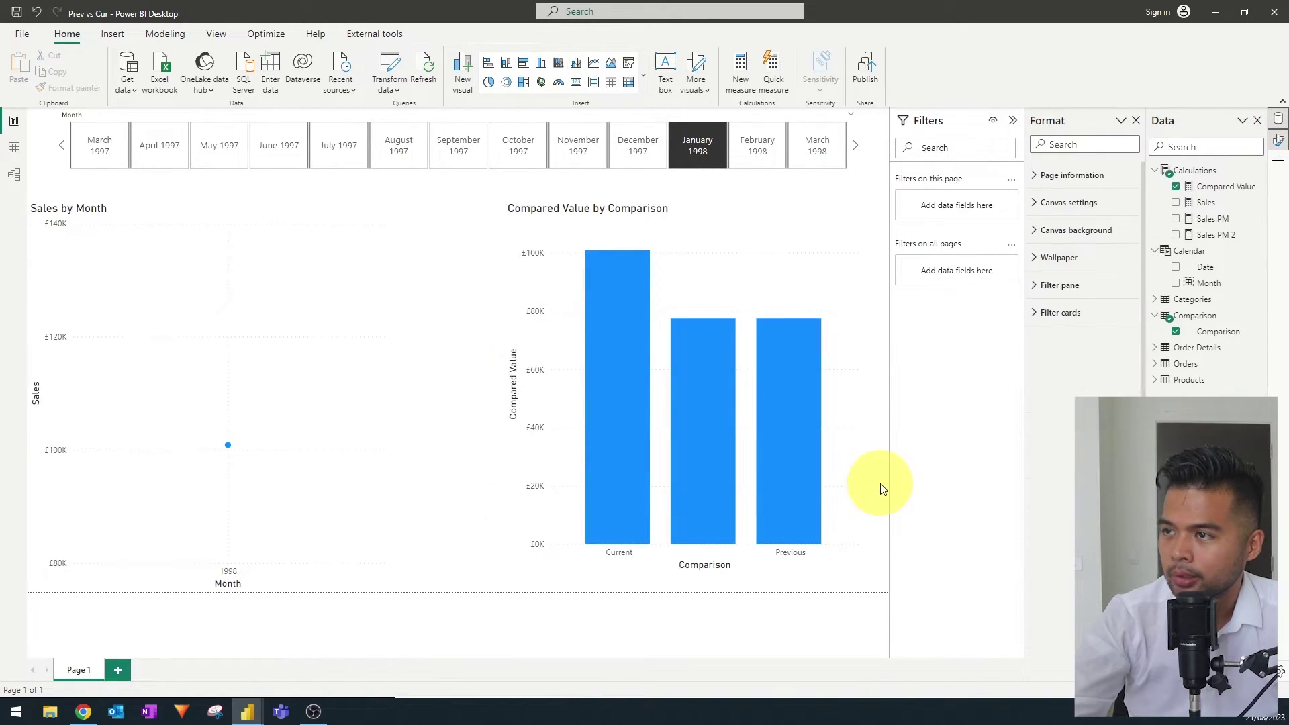
click(702, 161)
click(703, 165)
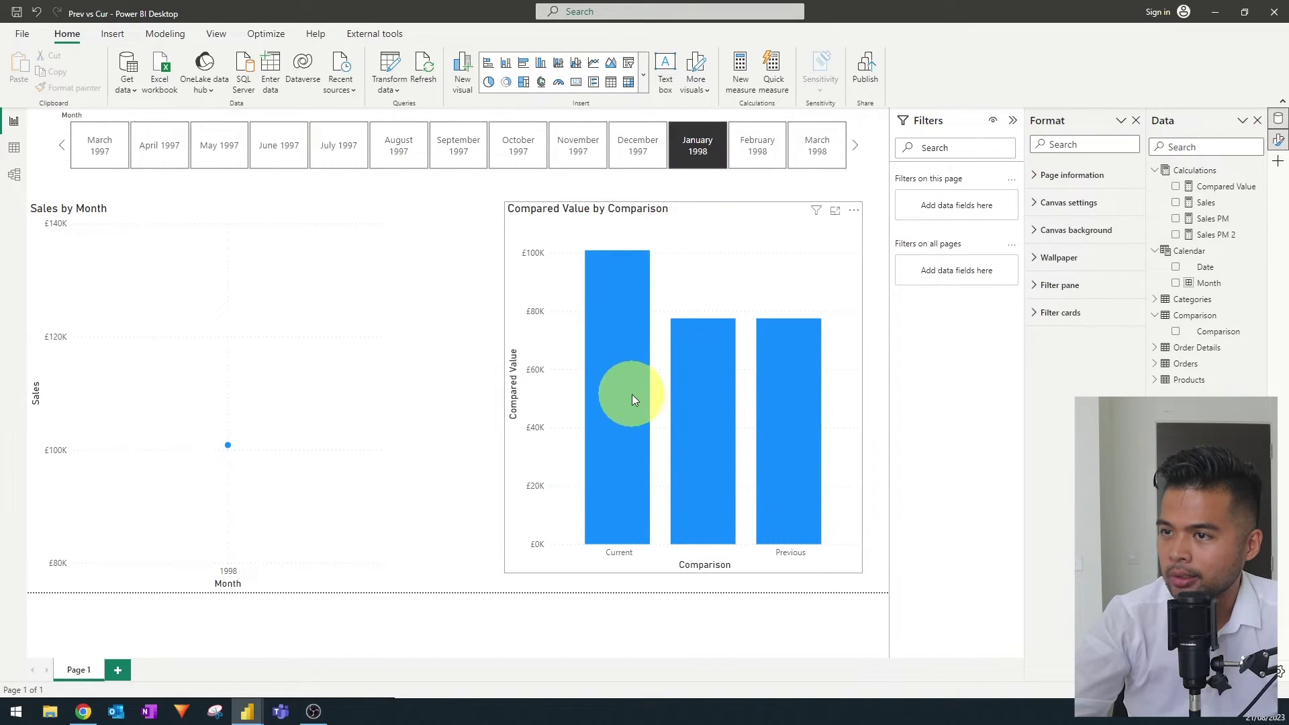
Sort the chart's axis by Comparison so Previous comes before Current.
mouse_move(630, 394)
mouse_move(238, 450)
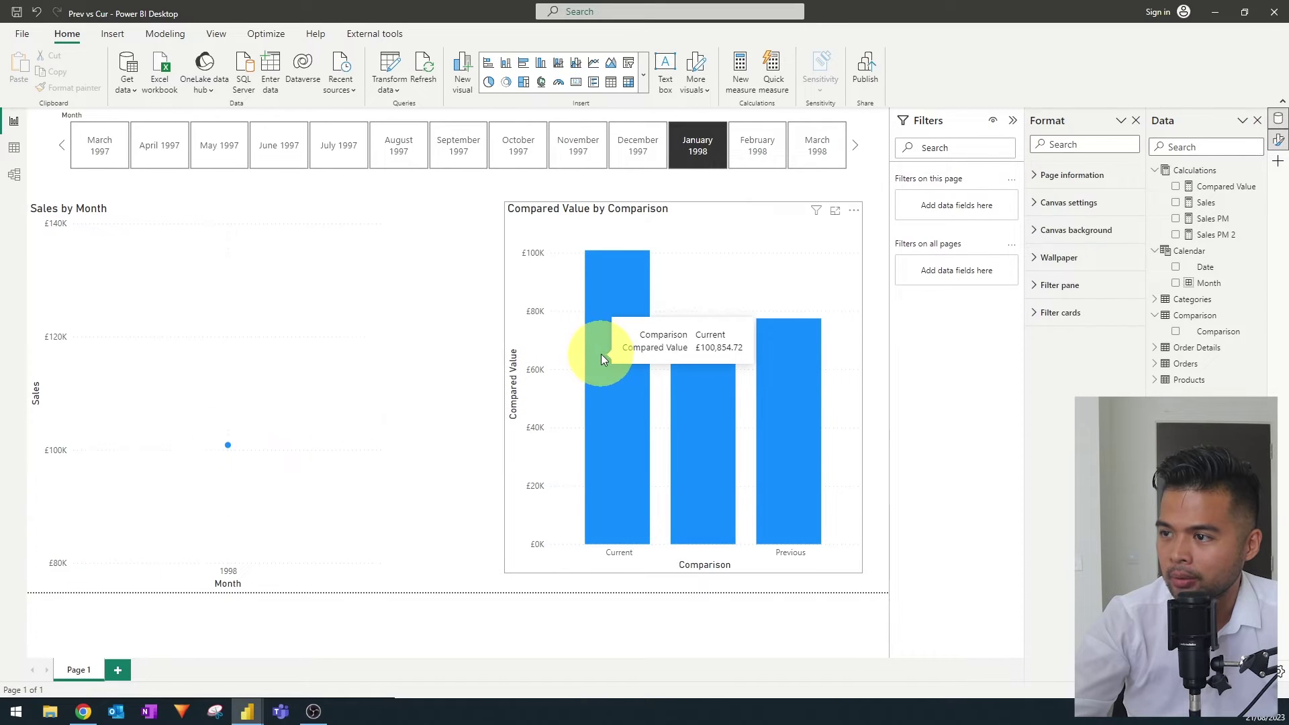
mouse_move(713, 399)
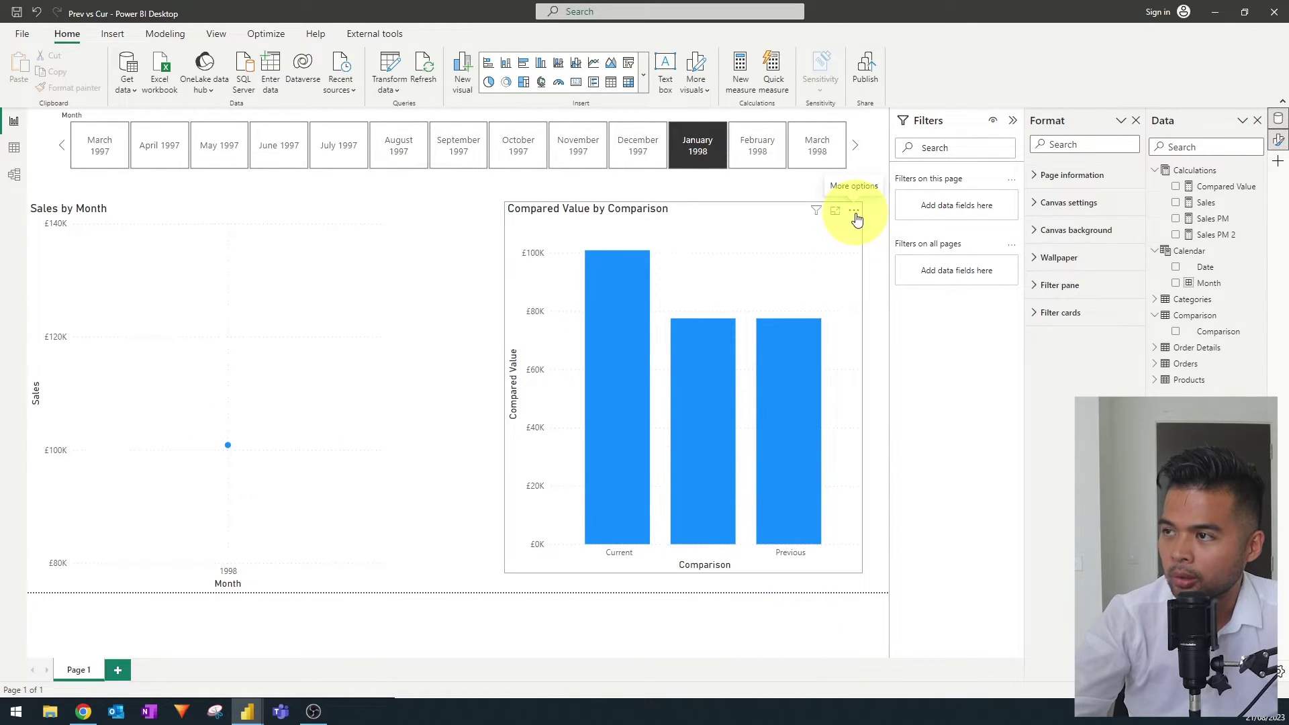
click(854, 212)
mouse_move(930, 296)
click(1047, 294)
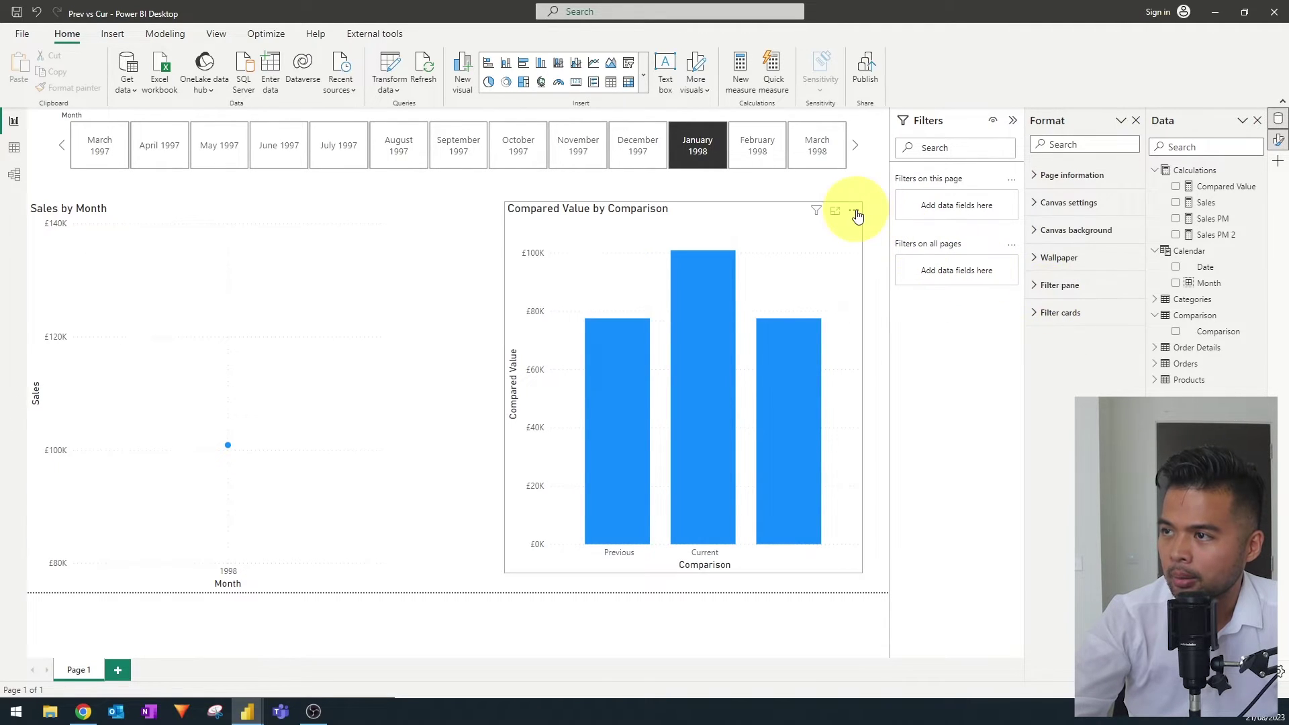
click(854, 211)
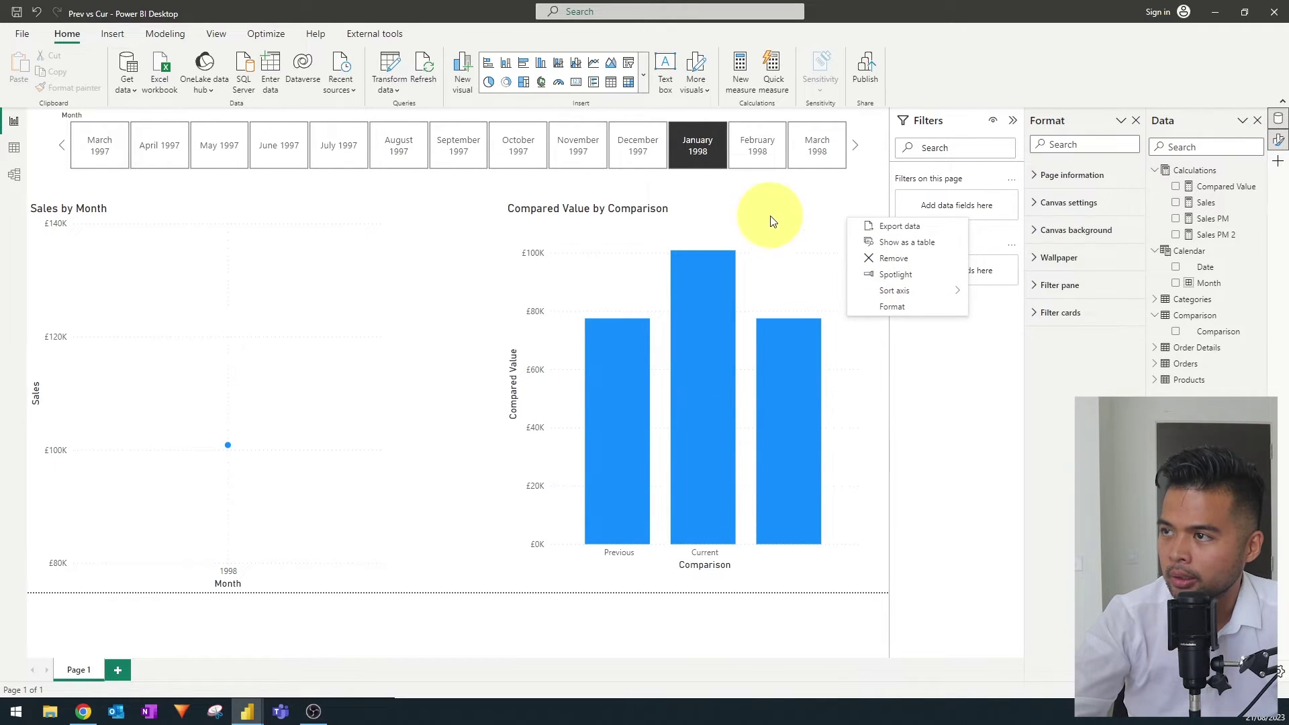
Colour the Previous bar lavender, Current dark navy and the remaining bar white.
click(679, 215)
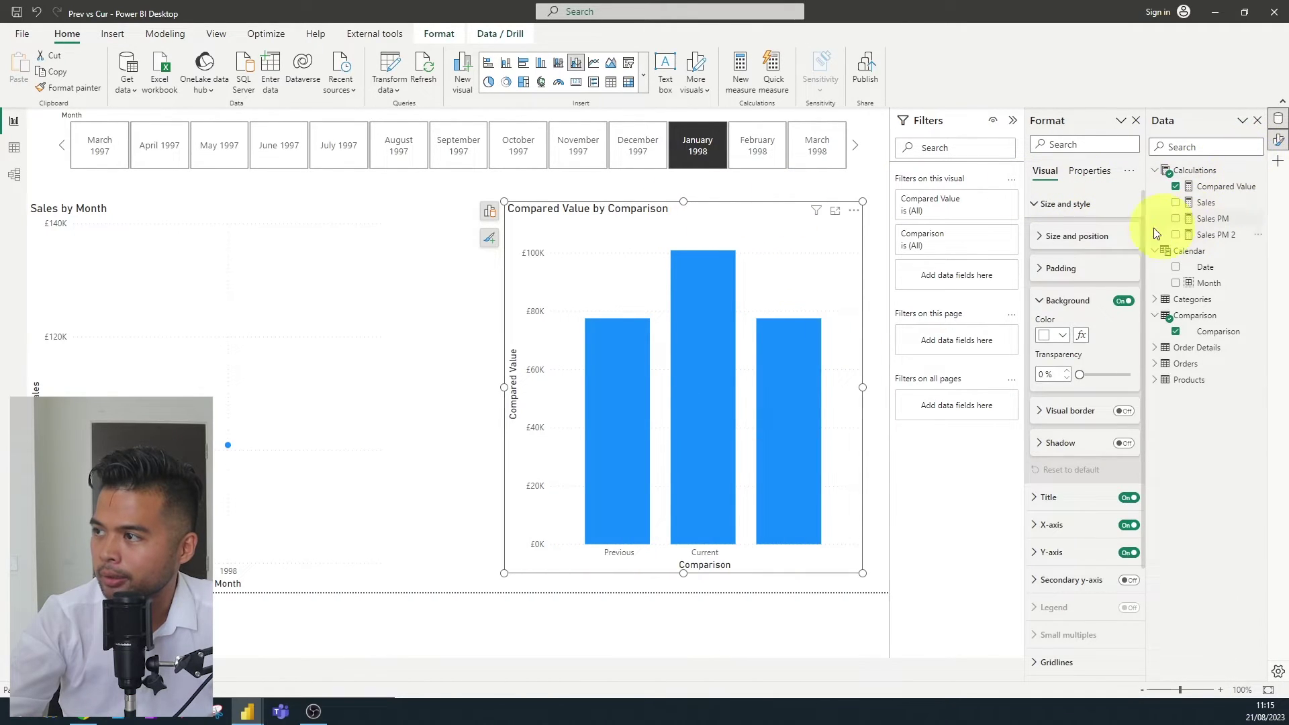
click(1044, 203)
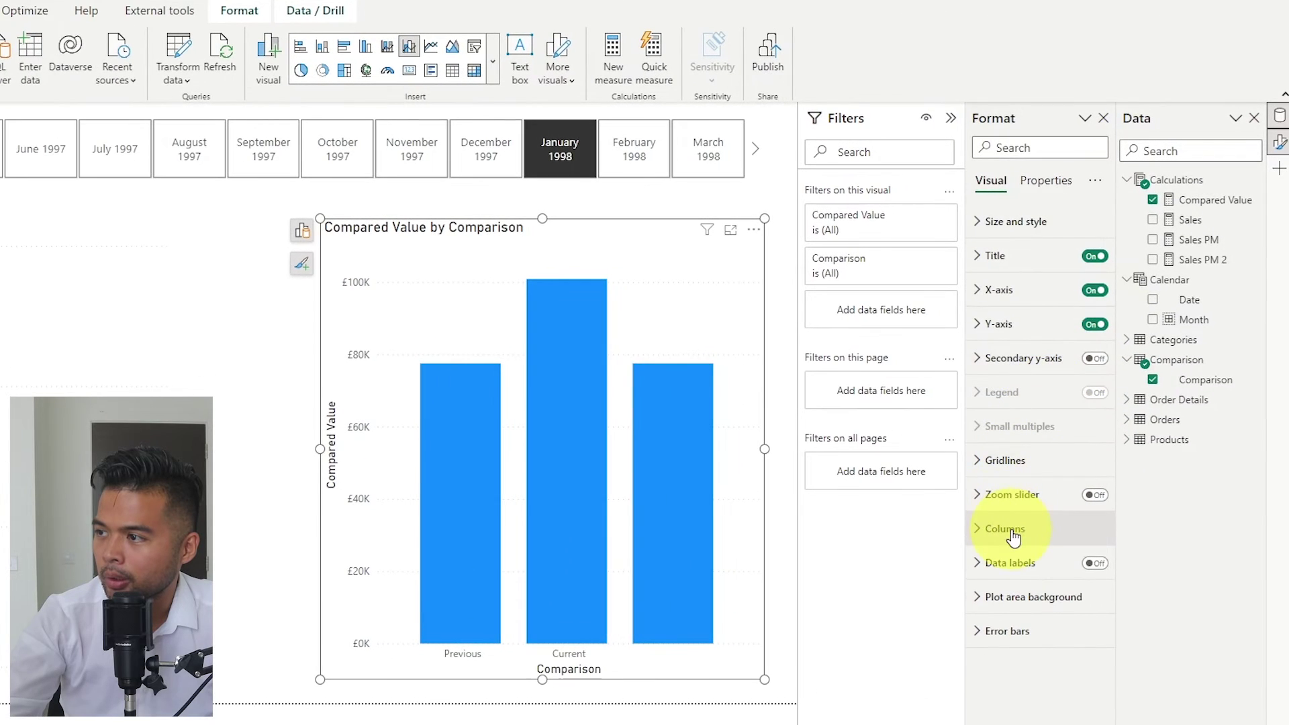
click(1066, 456)
click(1088, 635)
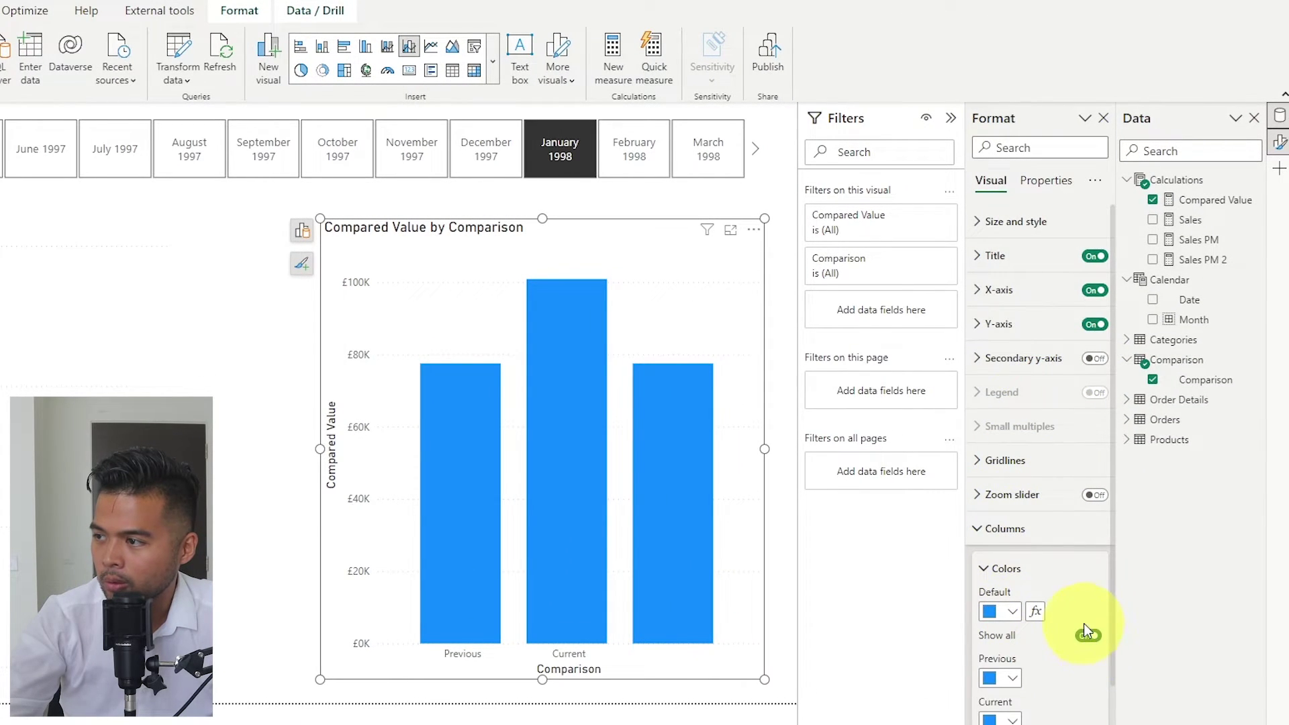
scroll(1060, 591, down, 2)
click(1013, 615)
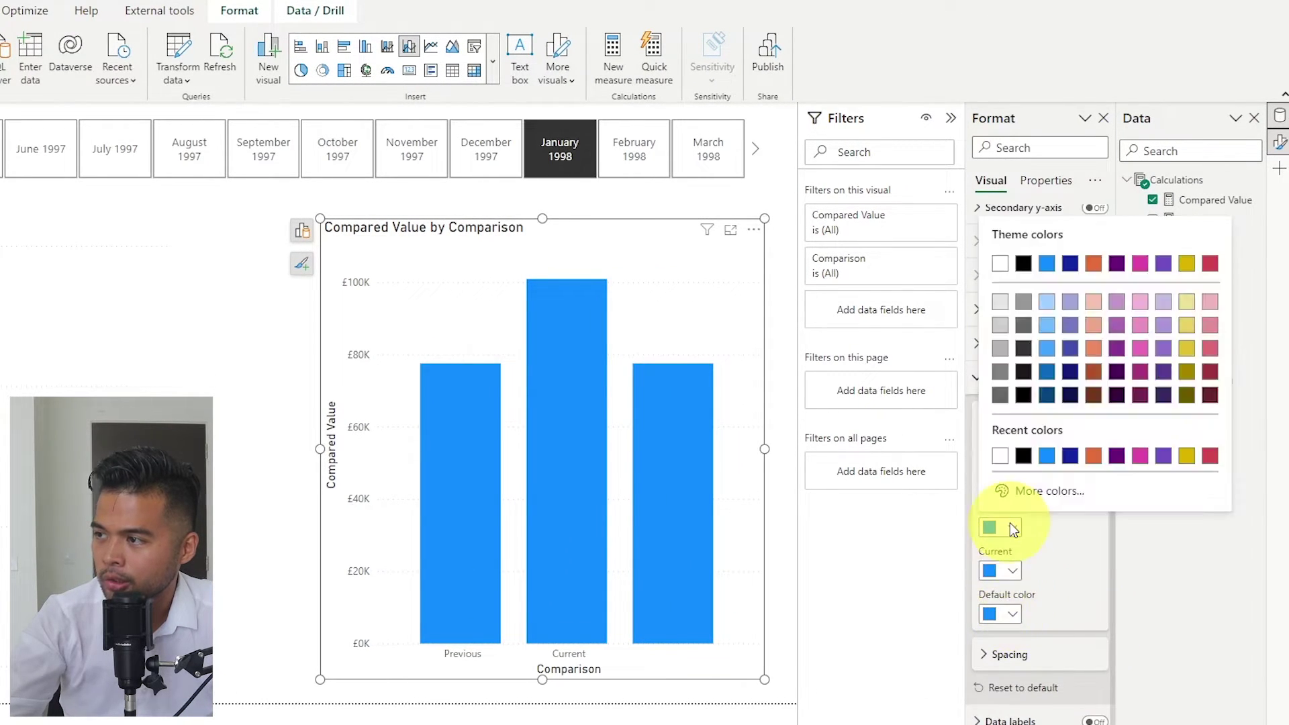
click(1069, 308)
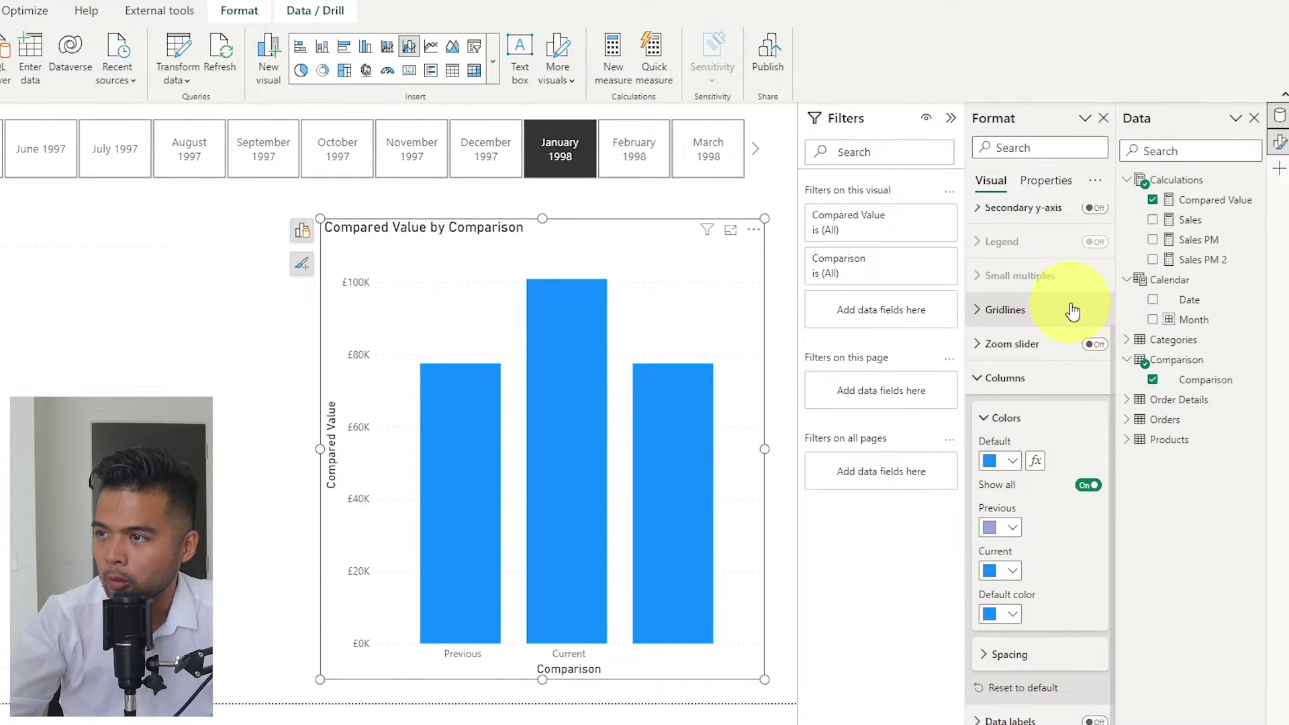
click(1013, 570)
click(1070, 311)
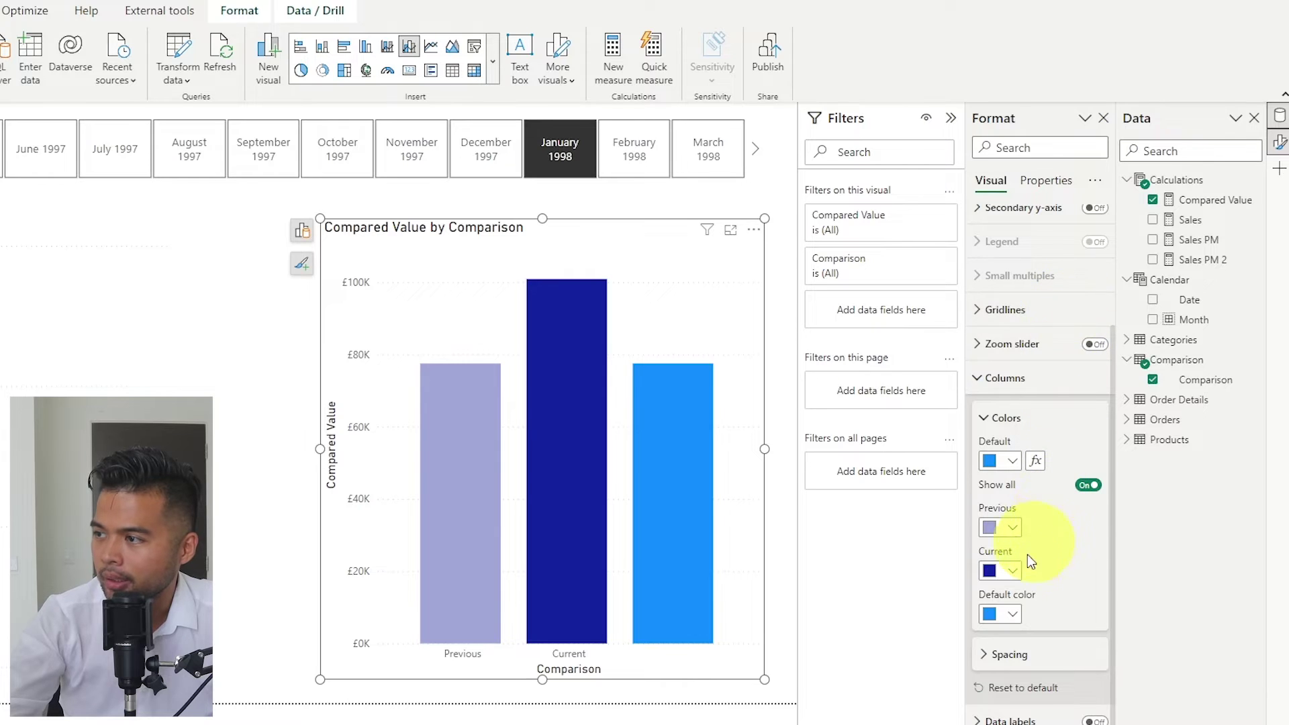
click(1014, 619)
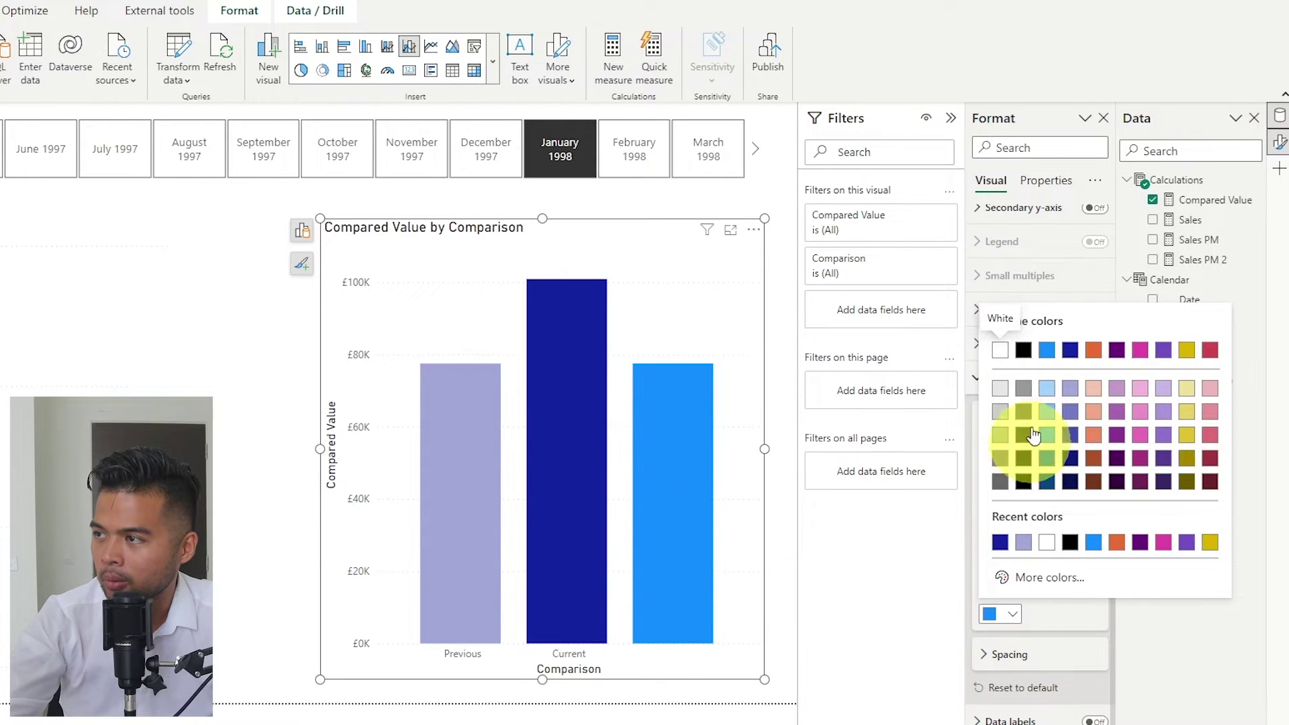
click(1001, 351)
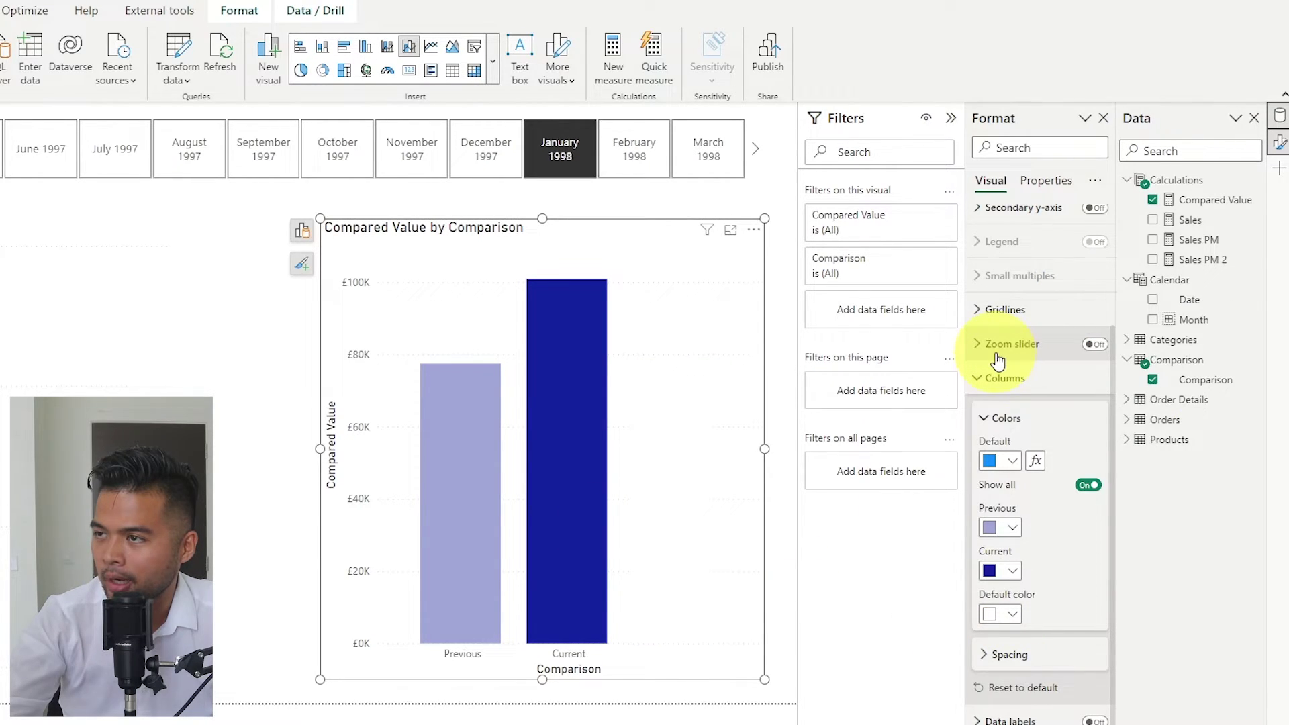
Turn off the chart's horizontal gridlines.
scroll(1001, 316, up, 2)
click(1007, 401)
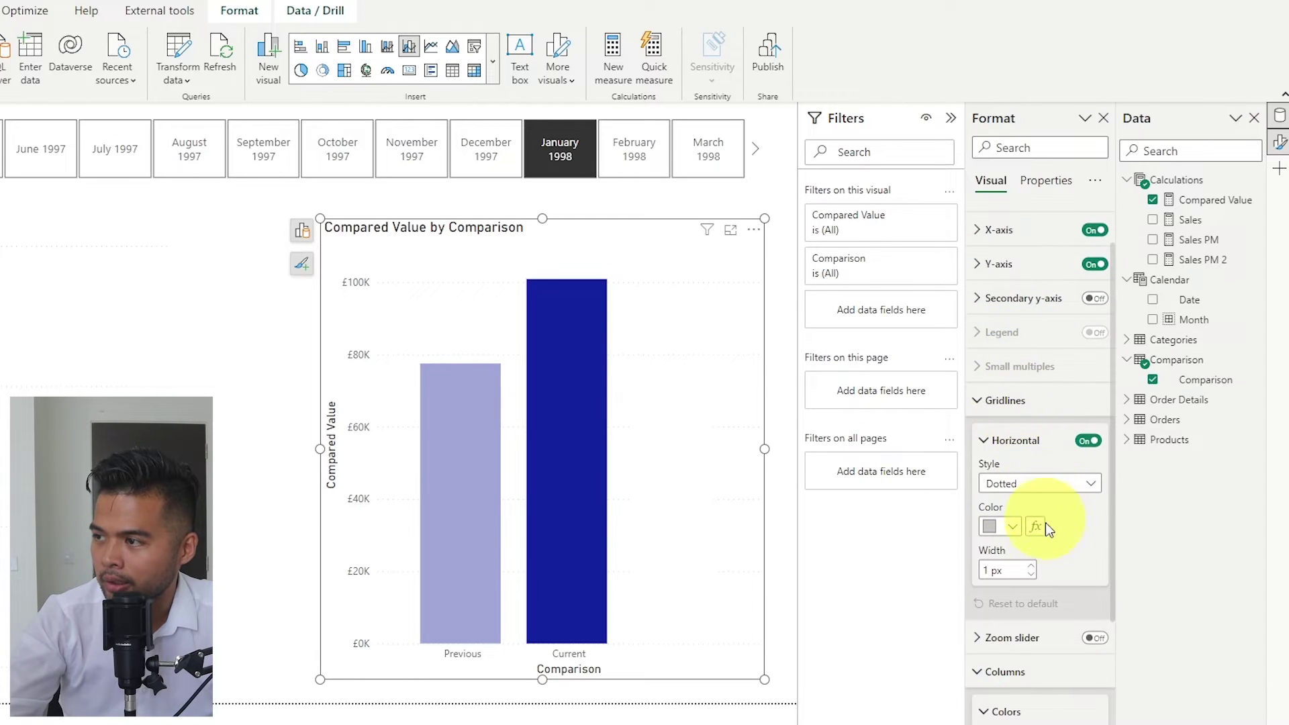
click(1088, 441)
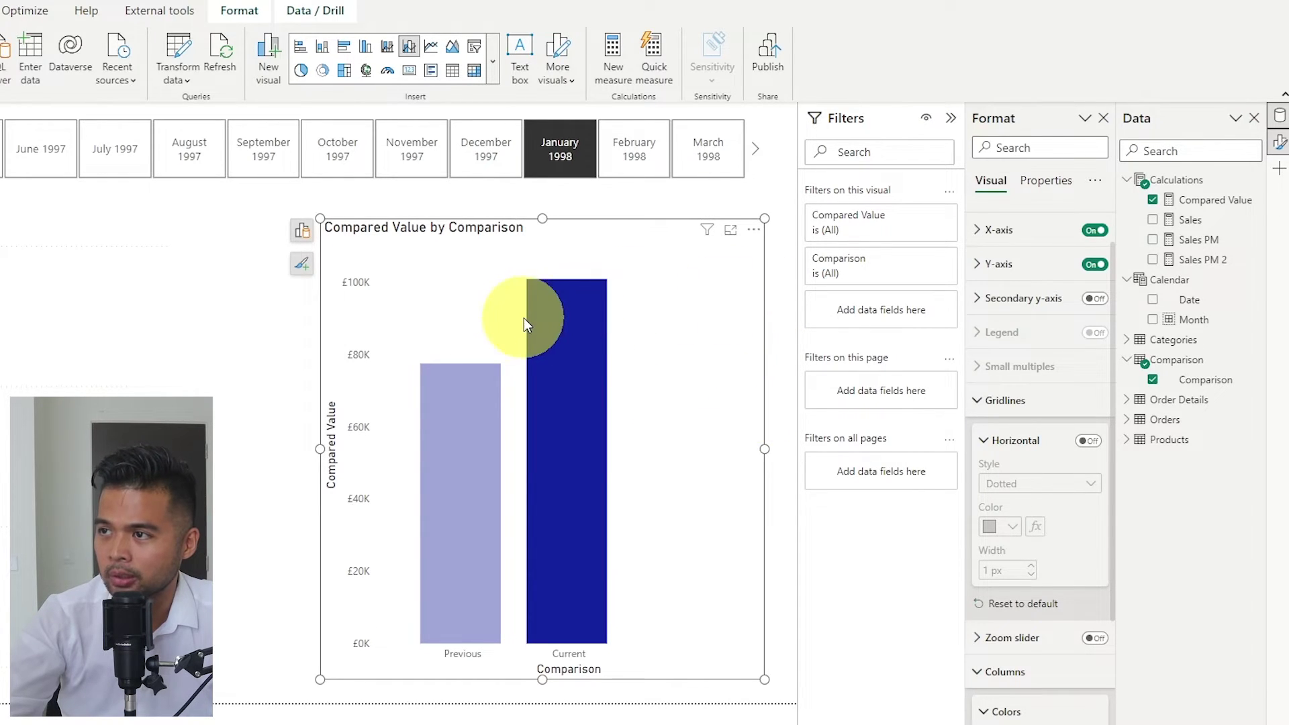
mouse_move(489, 396)
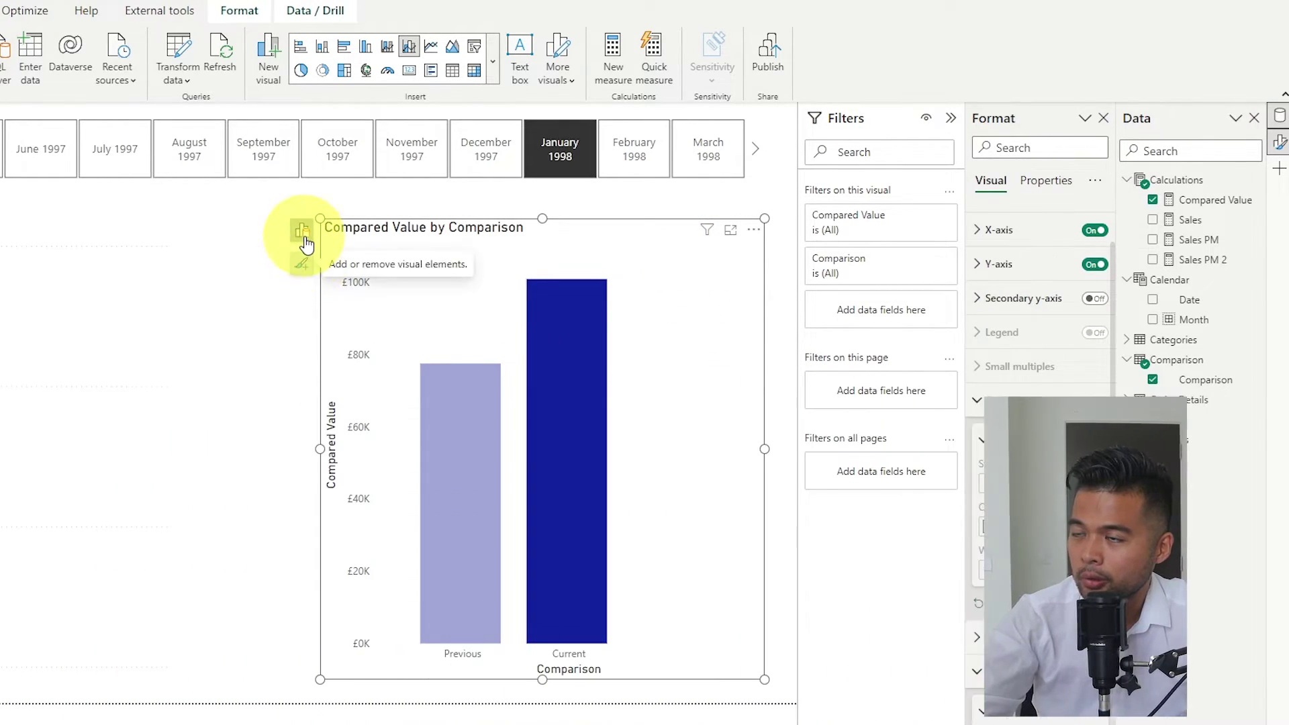
Add Sales, Sales PM and Sales PM 2 to the comparison chart's Line y-axis well.
click(302, 265)
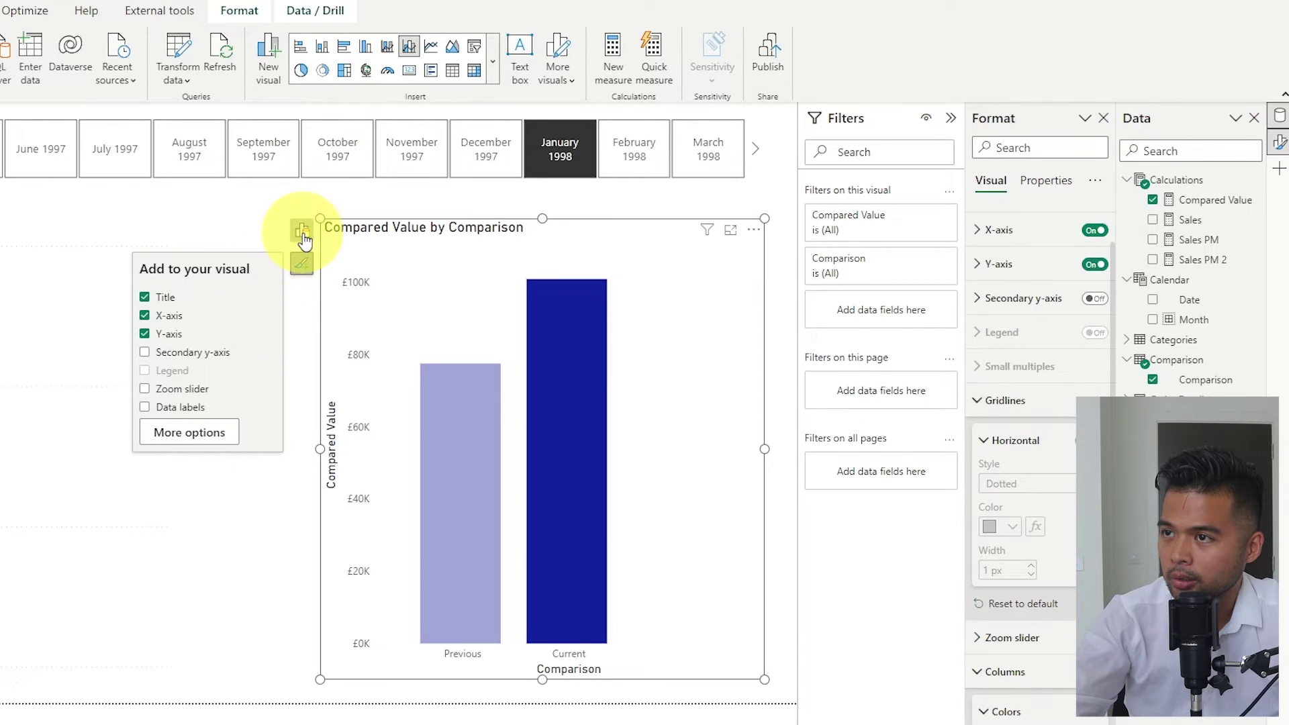
click(303, 236)
scroll(230, 556, down, 2)
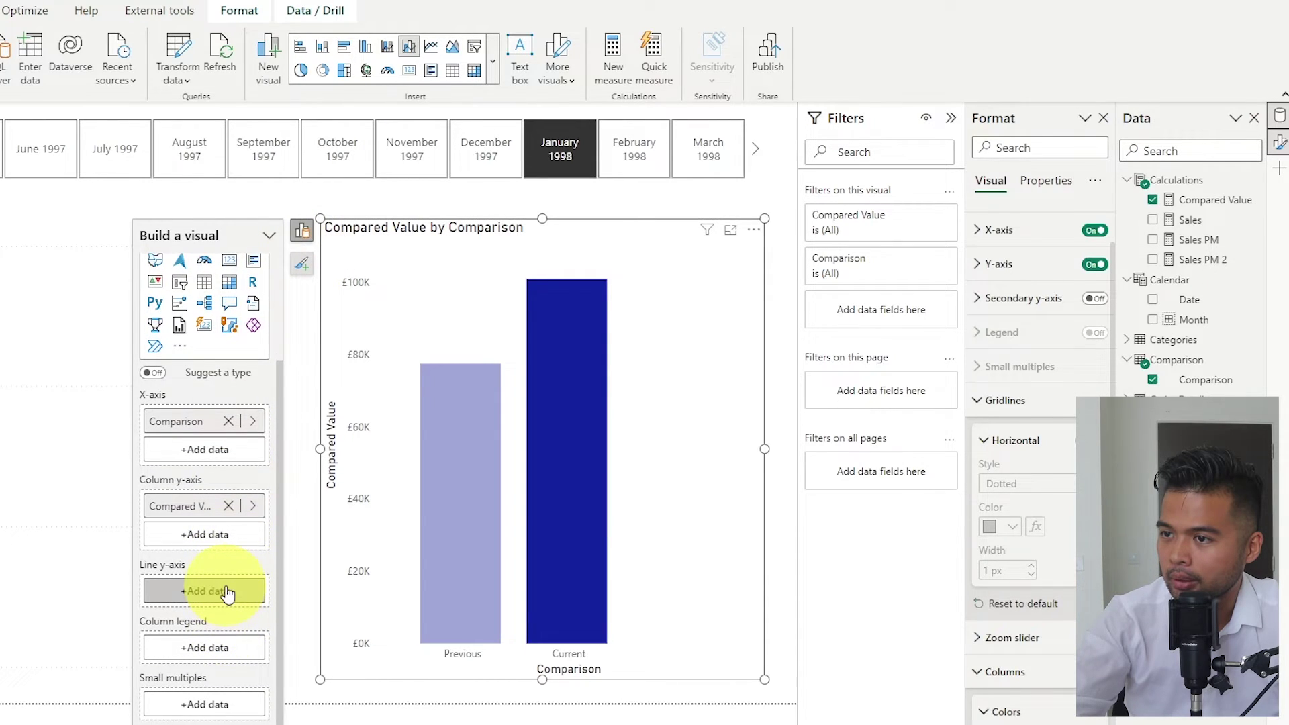
drag(1190, 219, 205, 595)
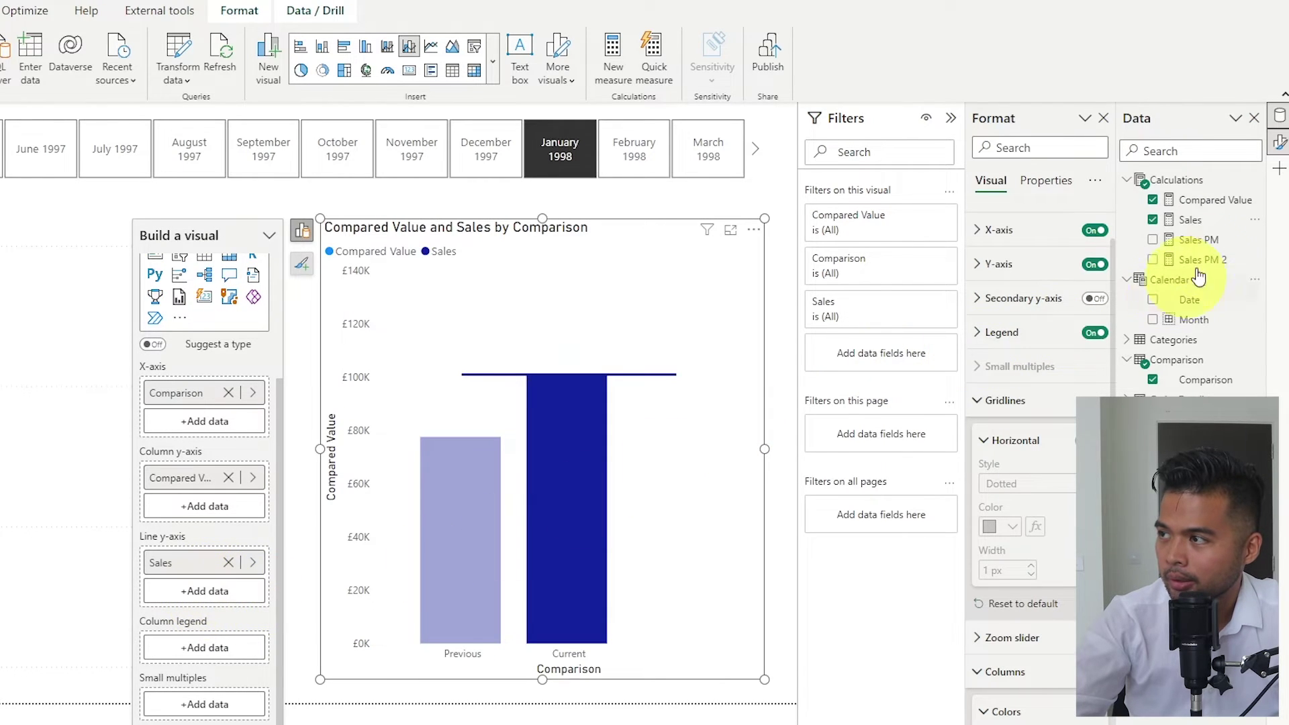
drag(1223, 246, 208, 584)
drag(1200, 259, 259, 591)
scroll(1047, 624, down, 3)
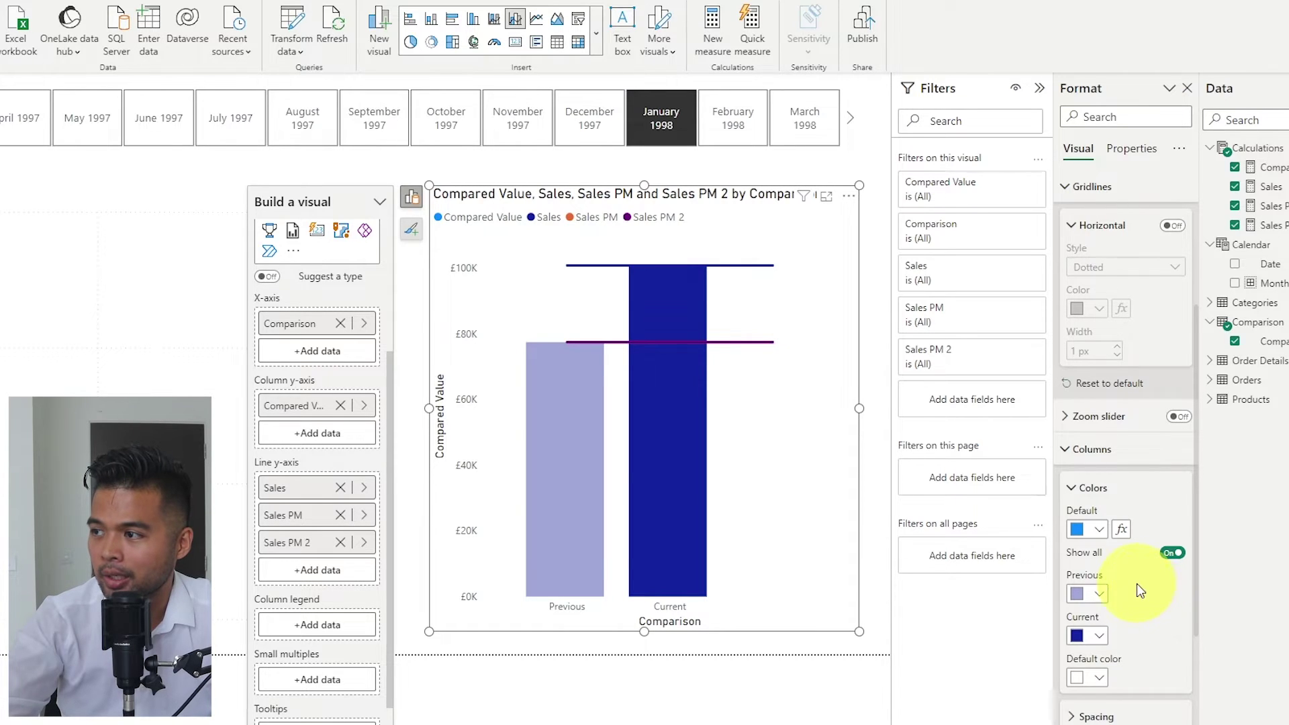
Collapse the Columns and Gridlines settings and reduce the lines' stroke width.
scroll(1137, 584, down, 3)
click(1097, 243)
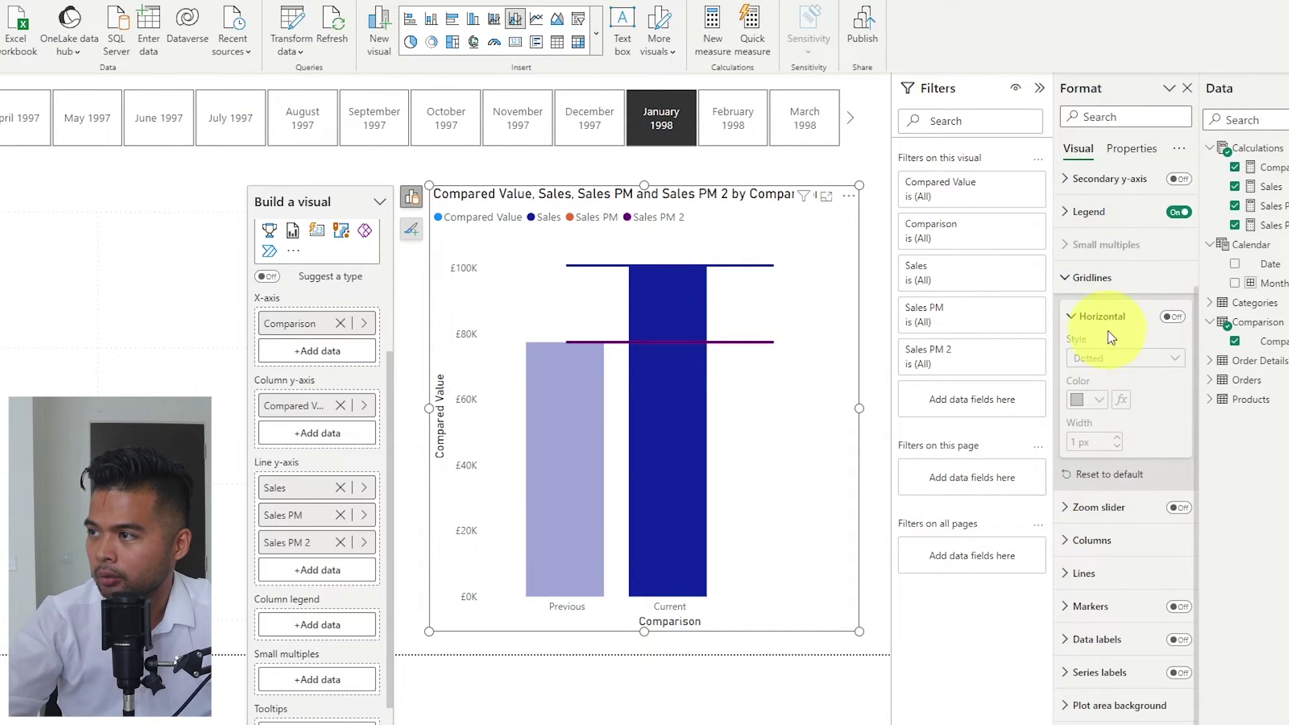
click(1128, 278)
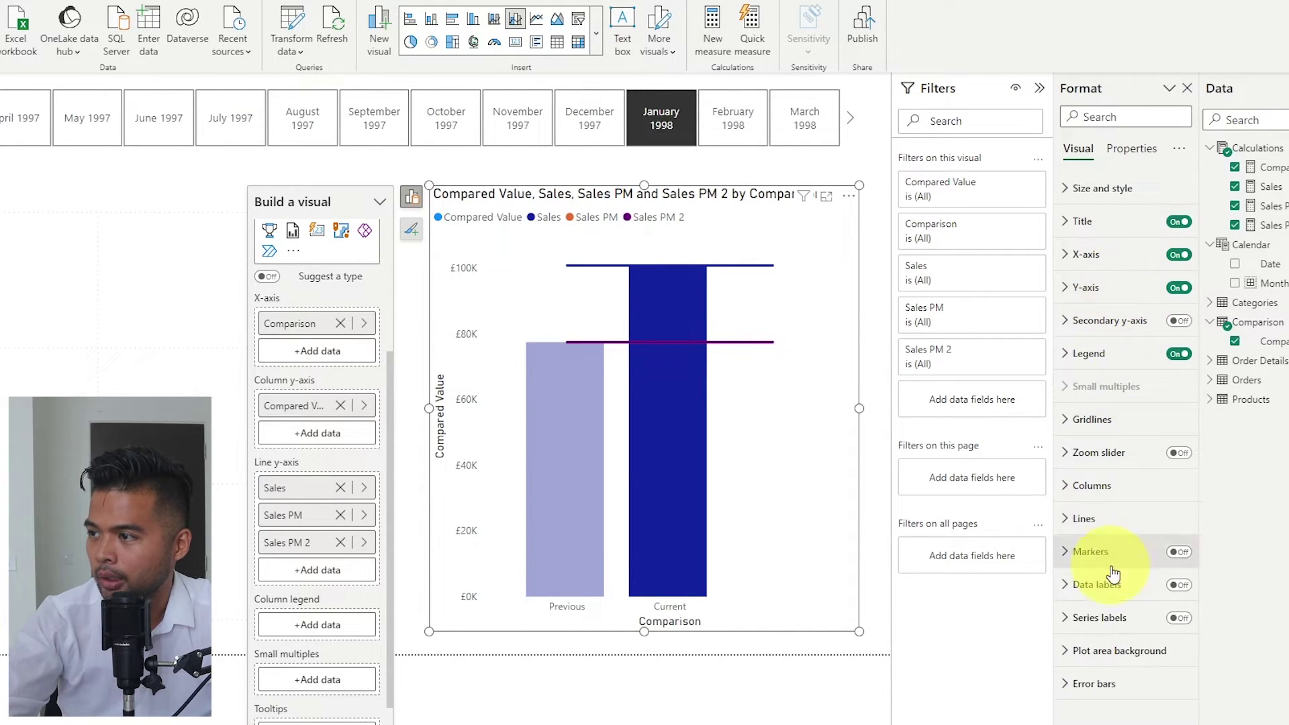
scroll(1121, 537, down, 4)
click(1116, 507)
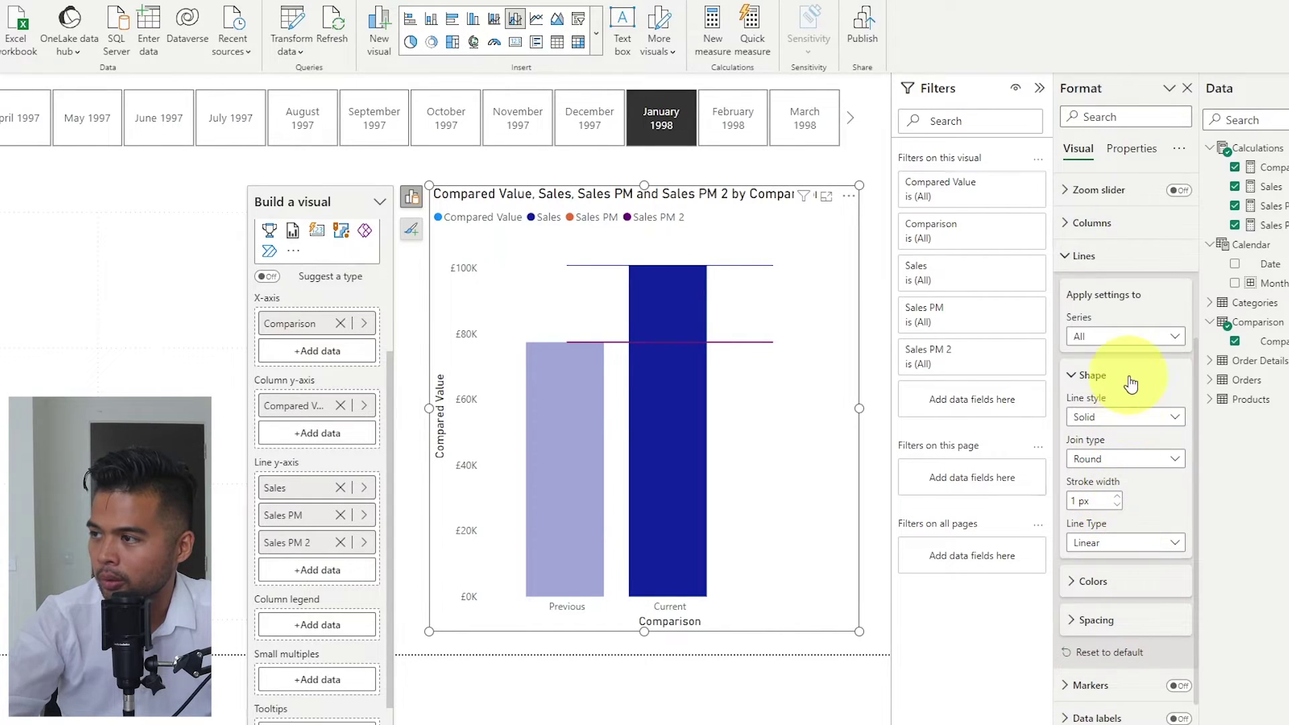
Colour the Sales PM 2, Sales PM and Sales lines grey and set their line style to Dashed.
click(1115, 580)
scroll(1111, 598, down, 1)
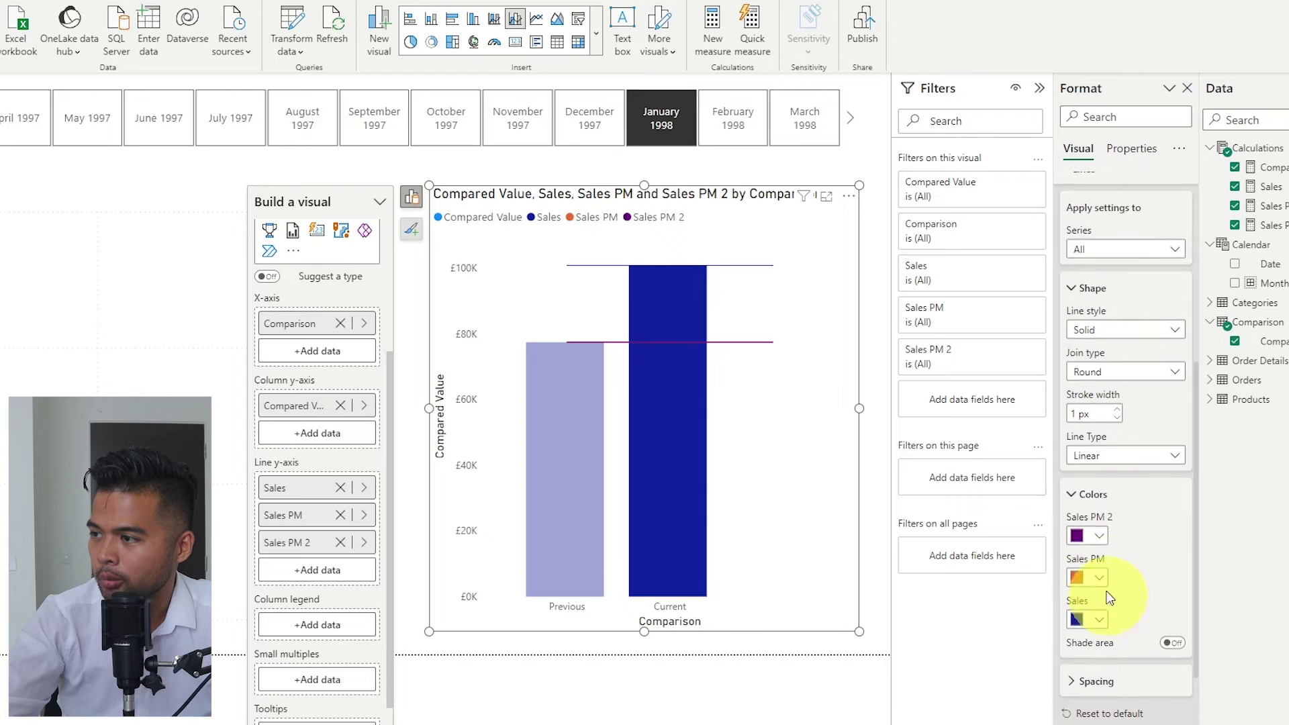
click(1106, 537)
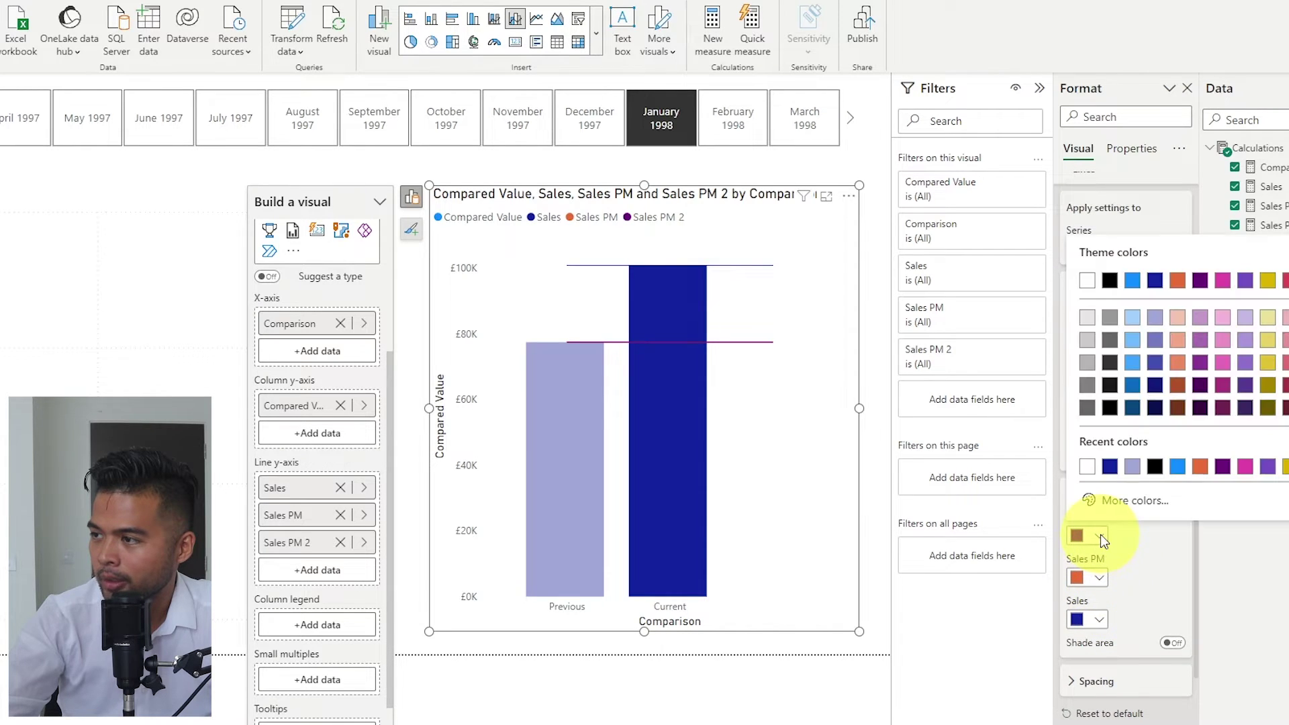
click(1084, 341)
click(1097, 579)
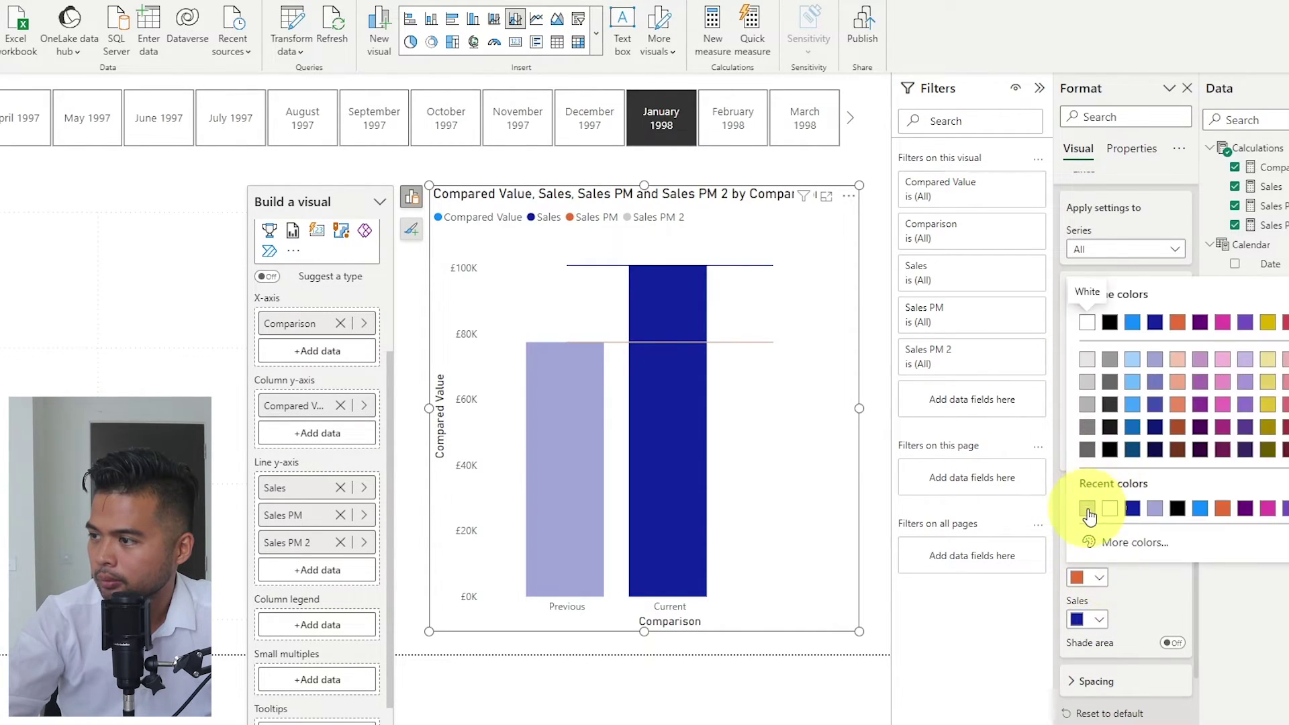
click(1087, 508)
click(1099, 619)
click(1087, 550)
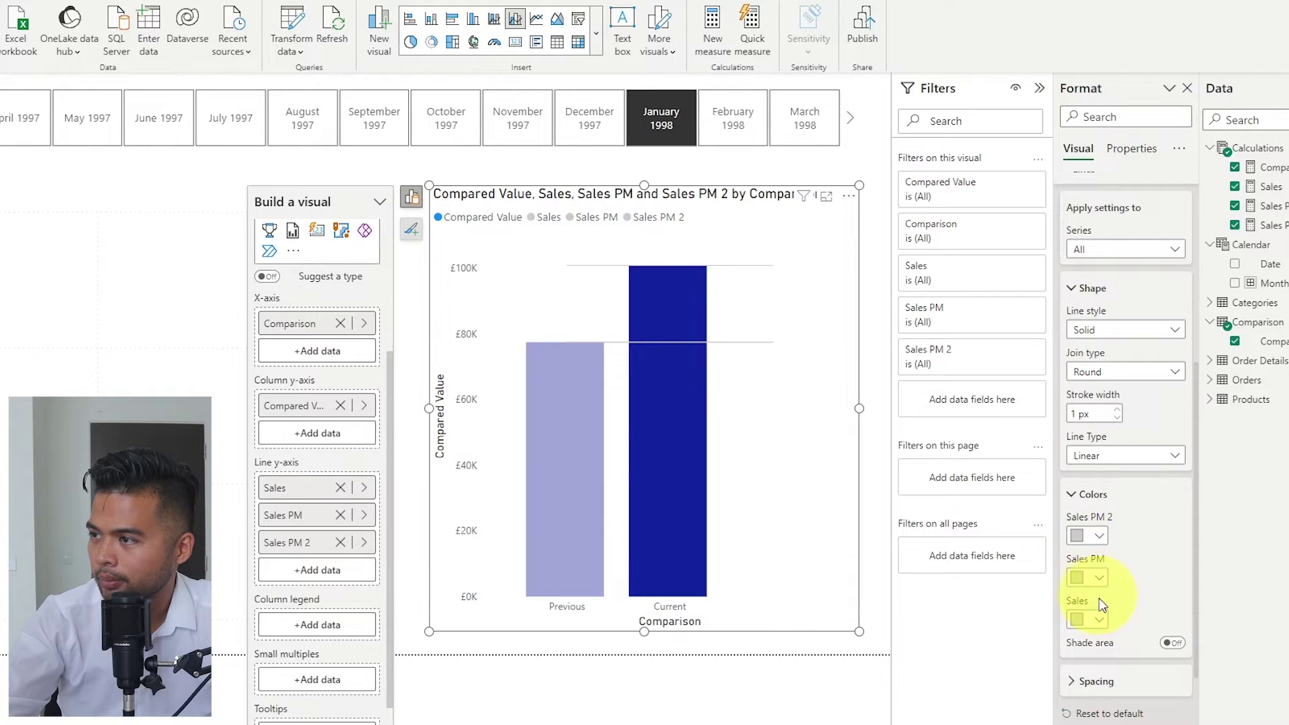
click(1114, 333)
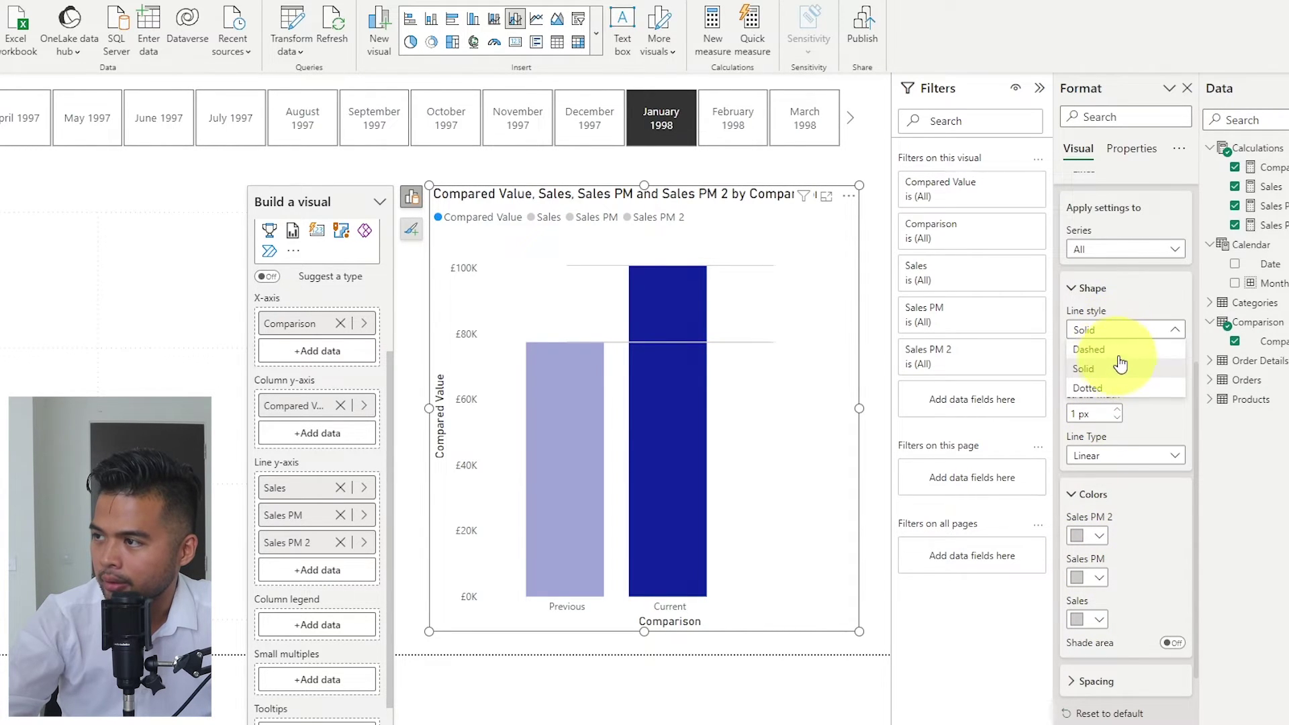
click(1118, 350)
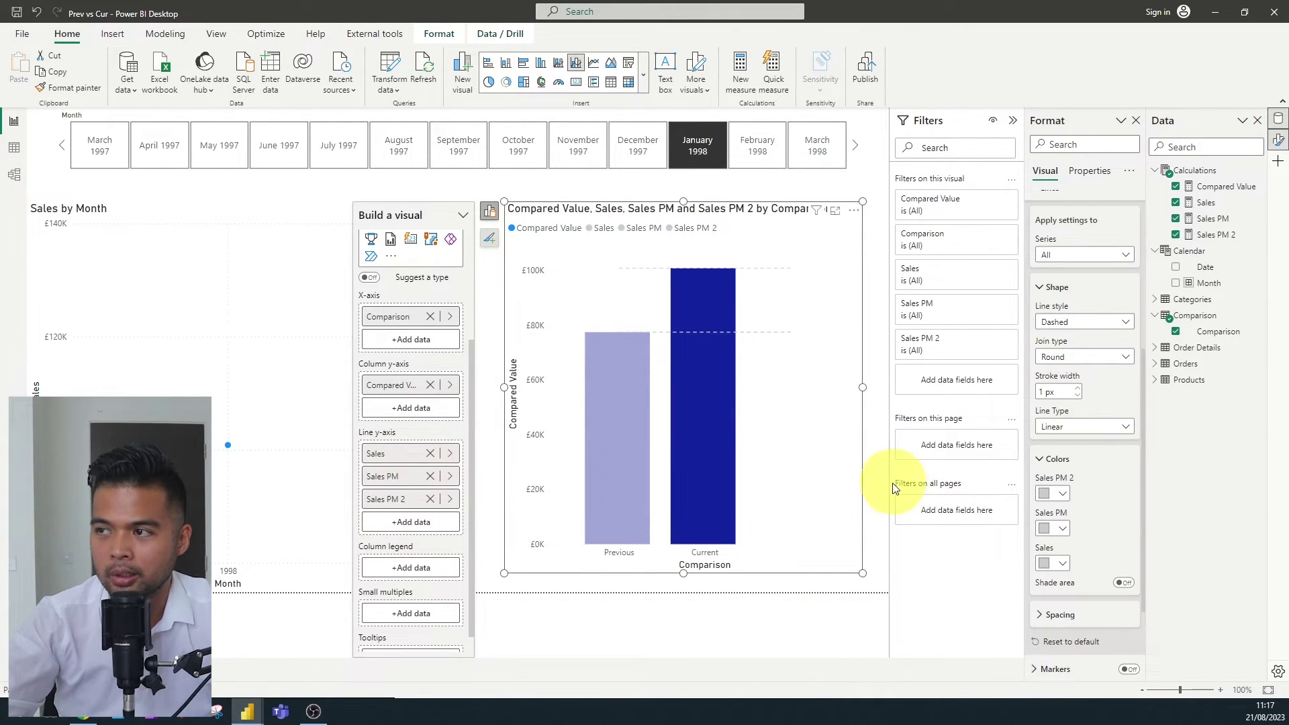
Start an Upper Bound measure testing SELECTEDVALUE(Comparison[Comparison]) = "" && [Sales] > [Sales PM].
right_click(1187, 173)
click(1155, 196)
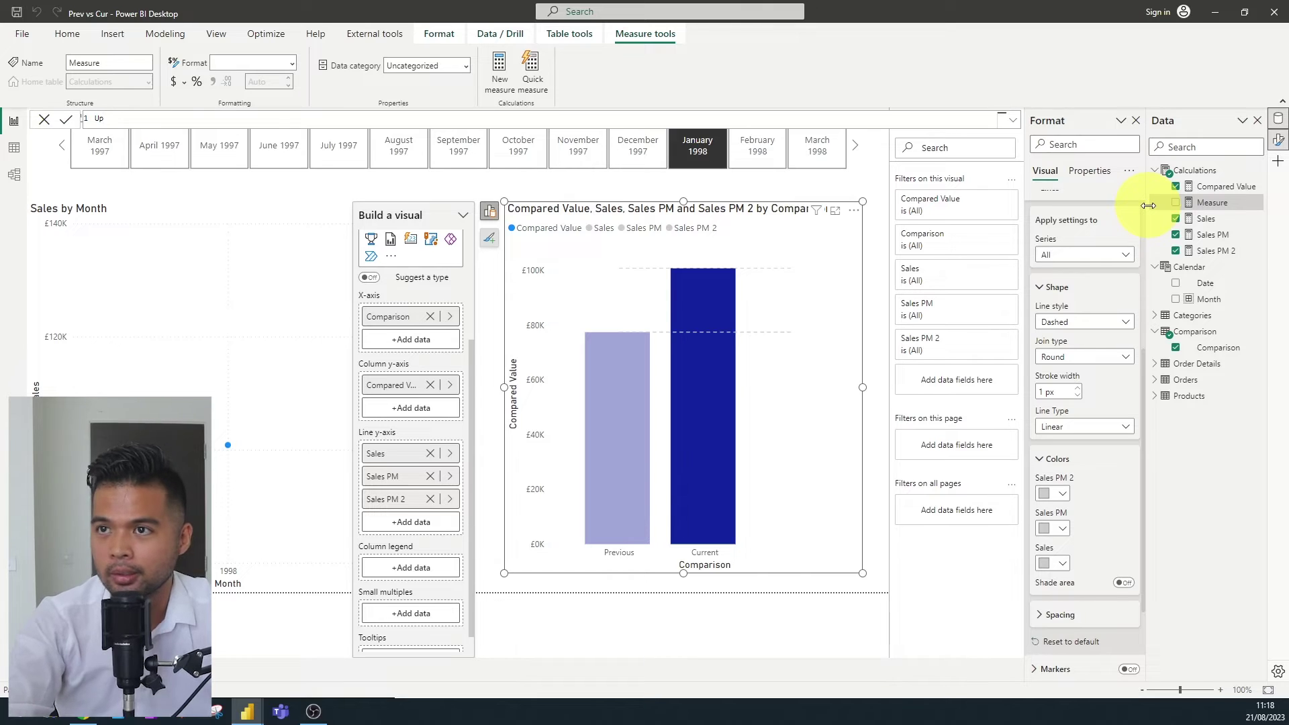
text(per )
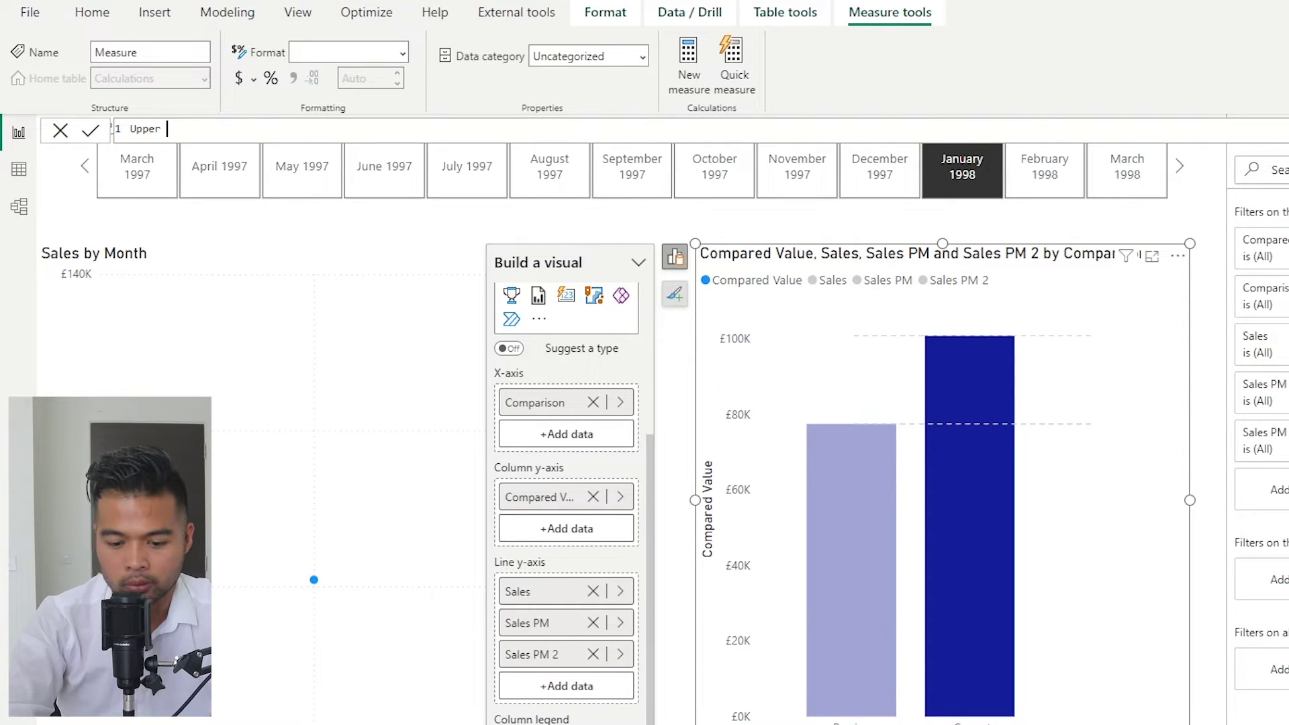
text(Bound = IF()
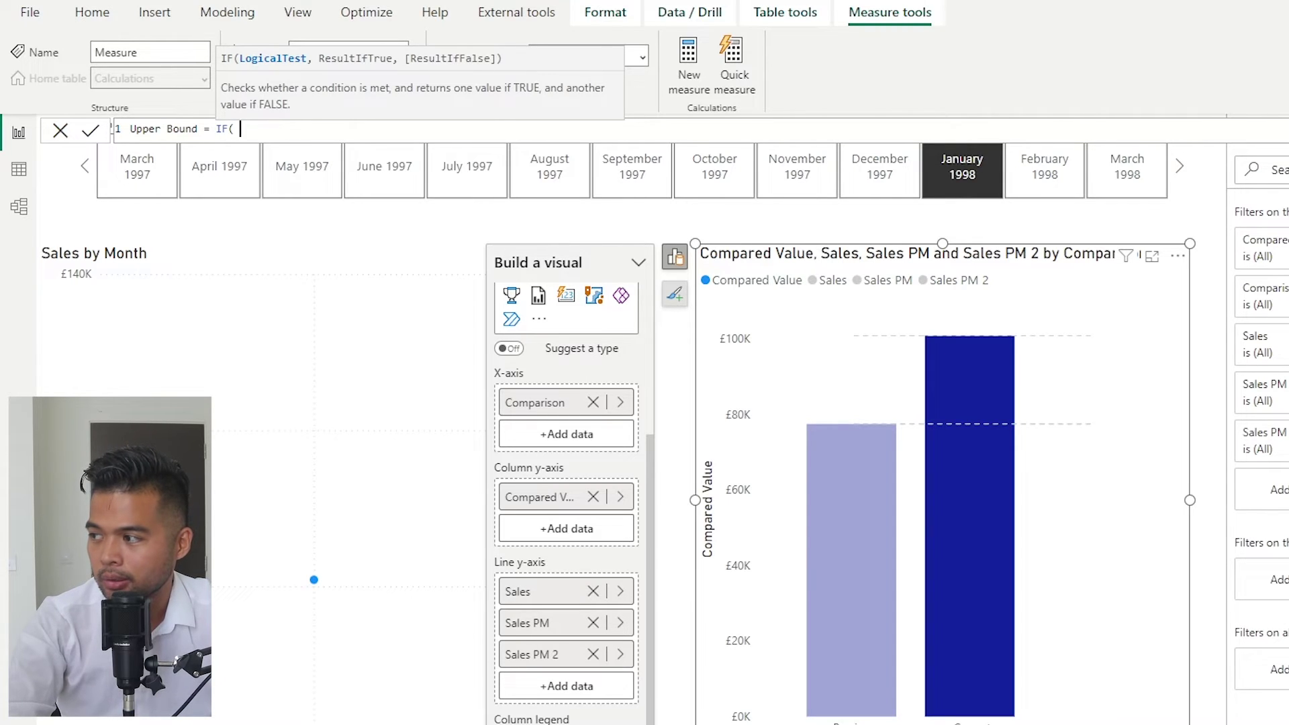
text(SELEC)
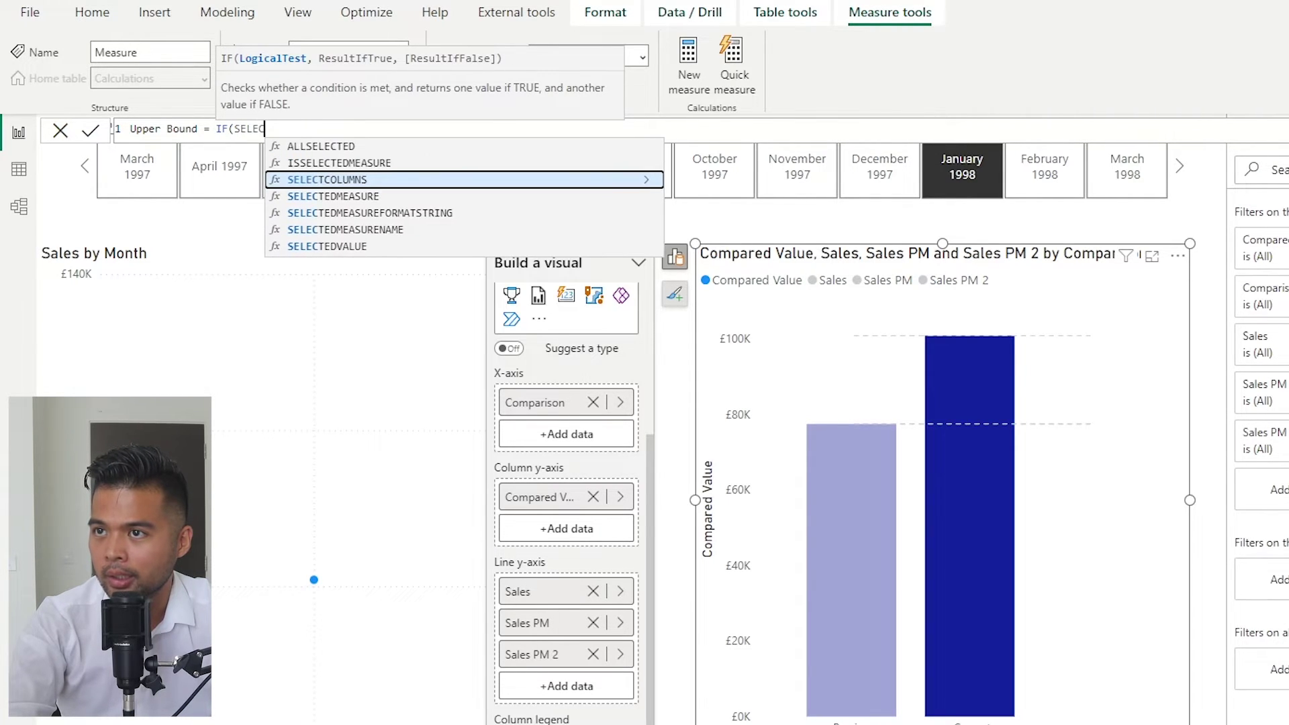
key(Down)
key(Down)
key(Down)
key(Down)
key(Tab)
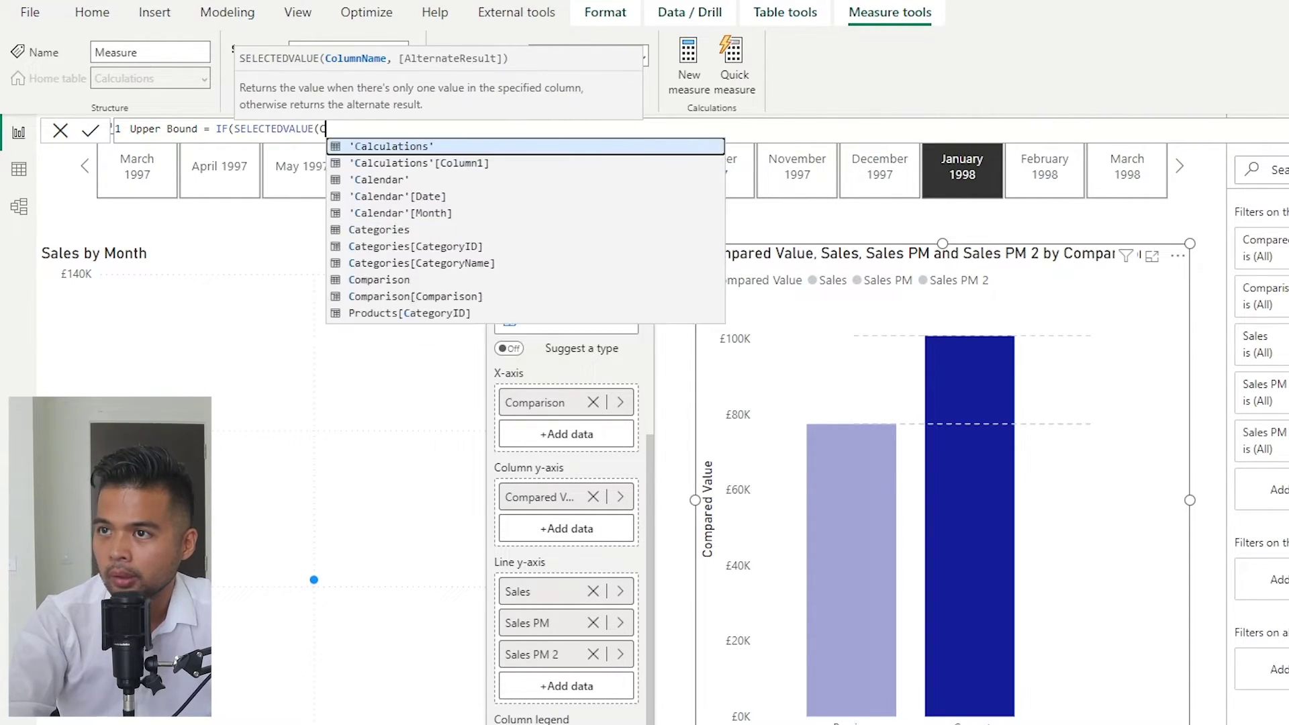
text(Comp)
key(Tab)
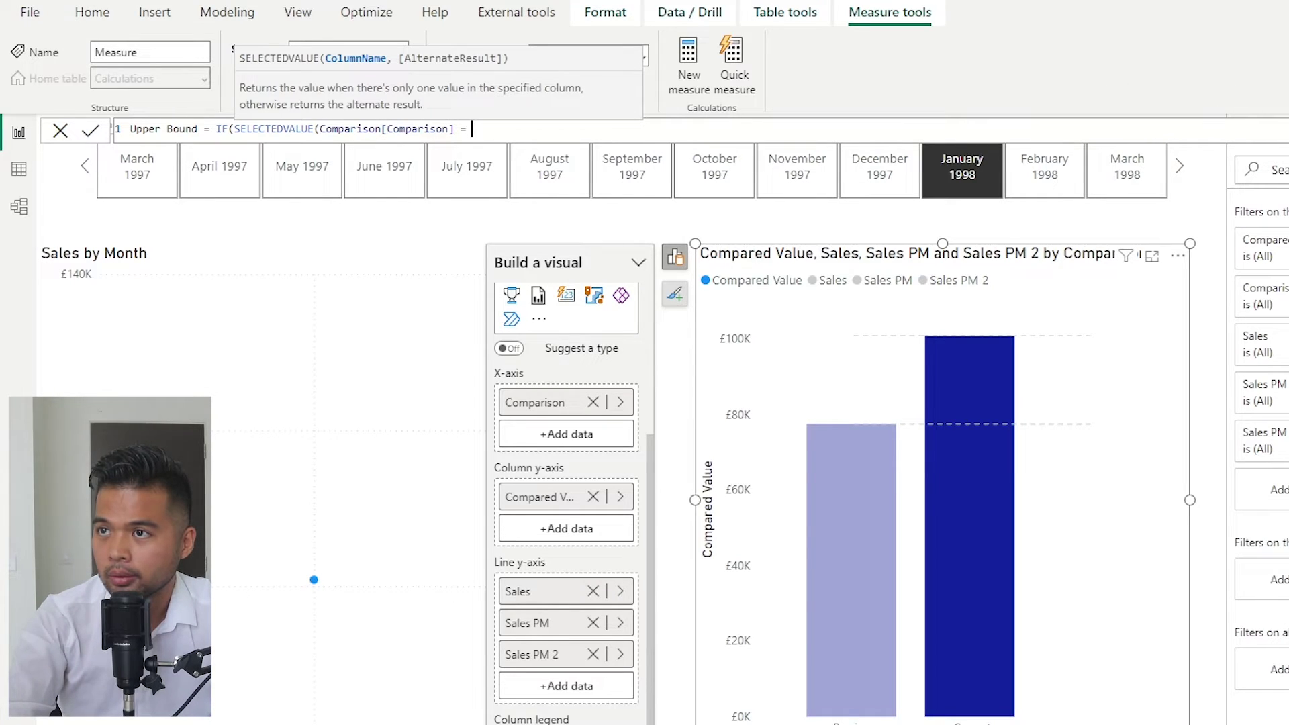
text(= "" && [Sales] )
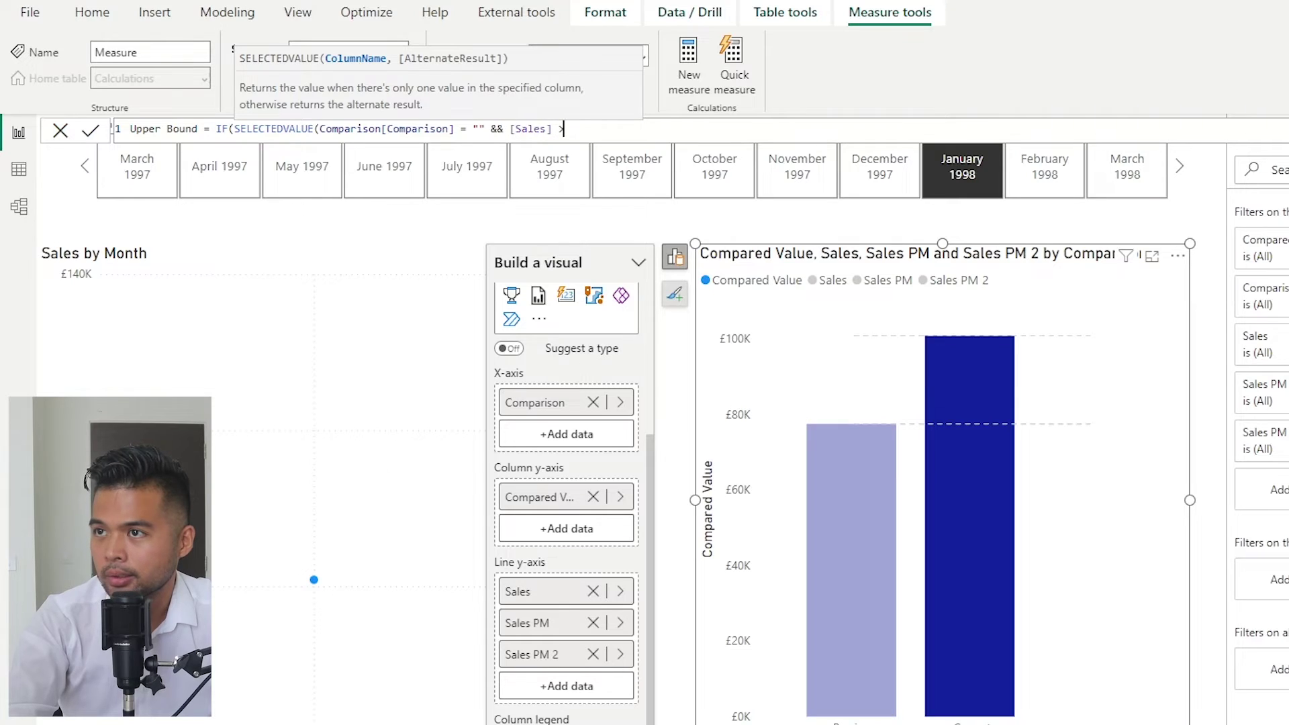
text(> Sales)
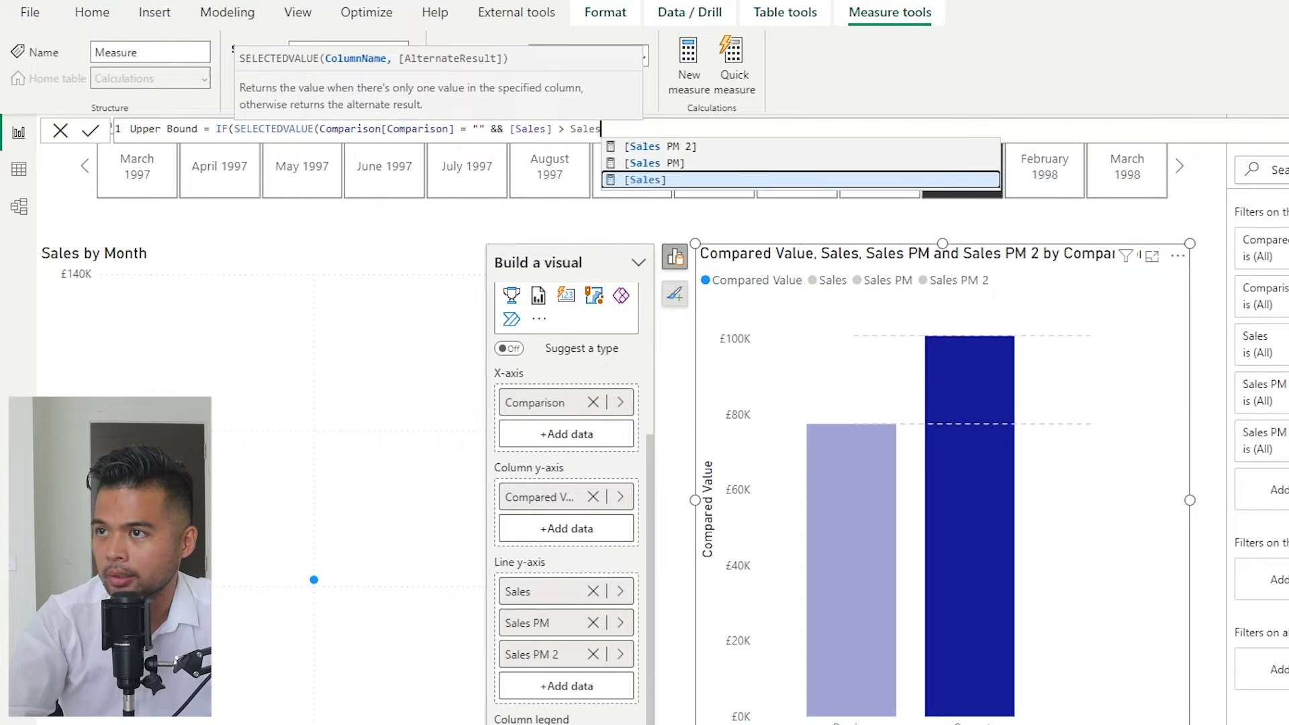
key(Tab)
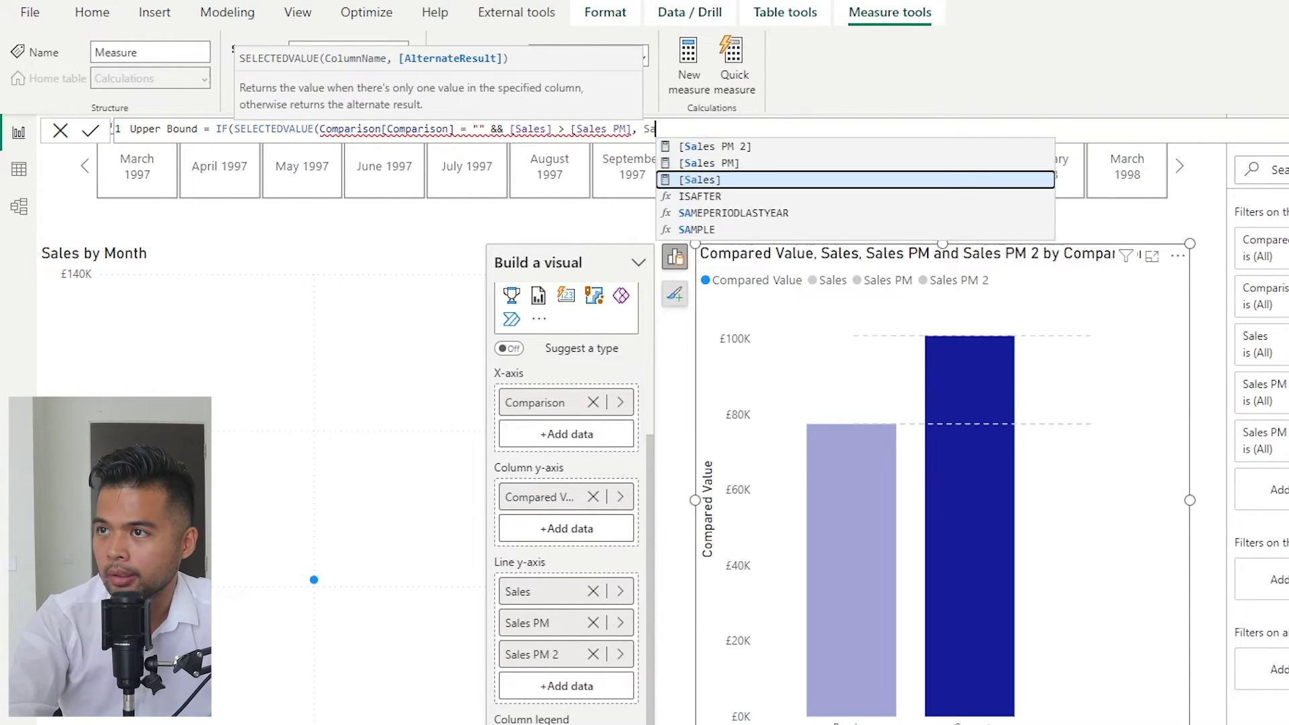
text())
Fix the parentheses, make the IF return [Sales], and commit Upper Bound.
click(454, 129)
text())
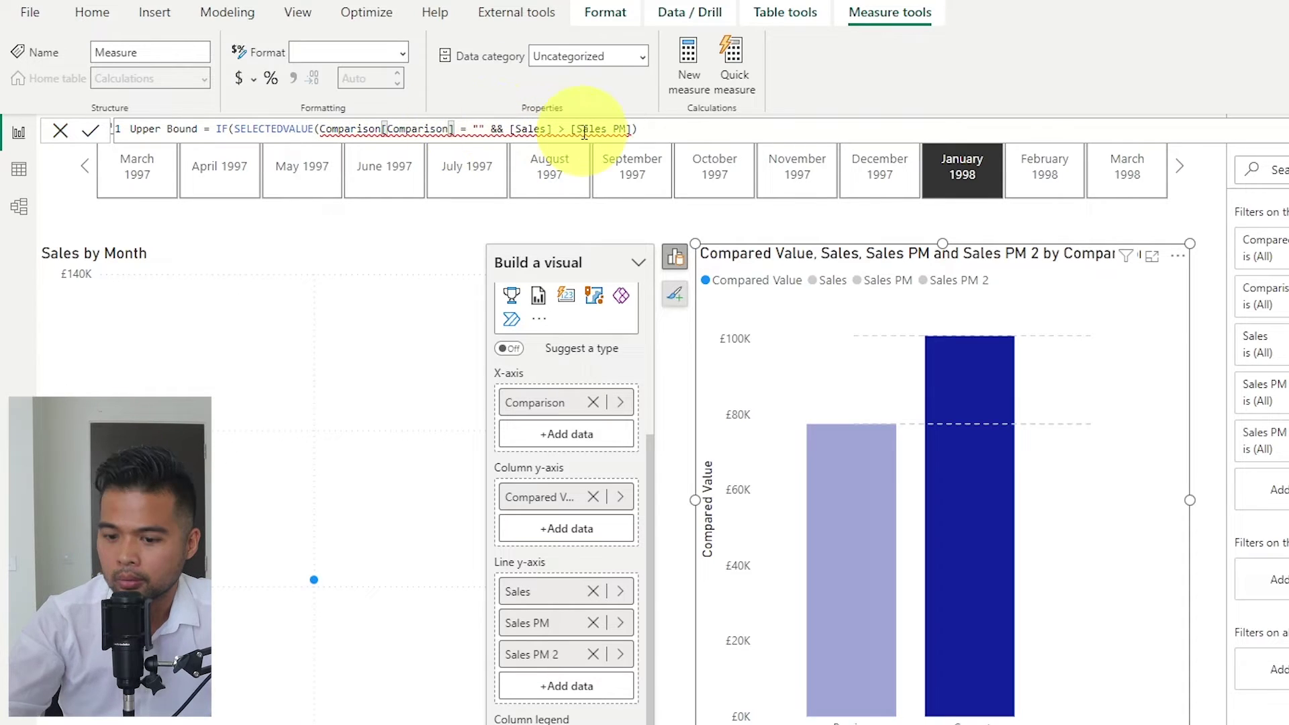
click(662, 130)
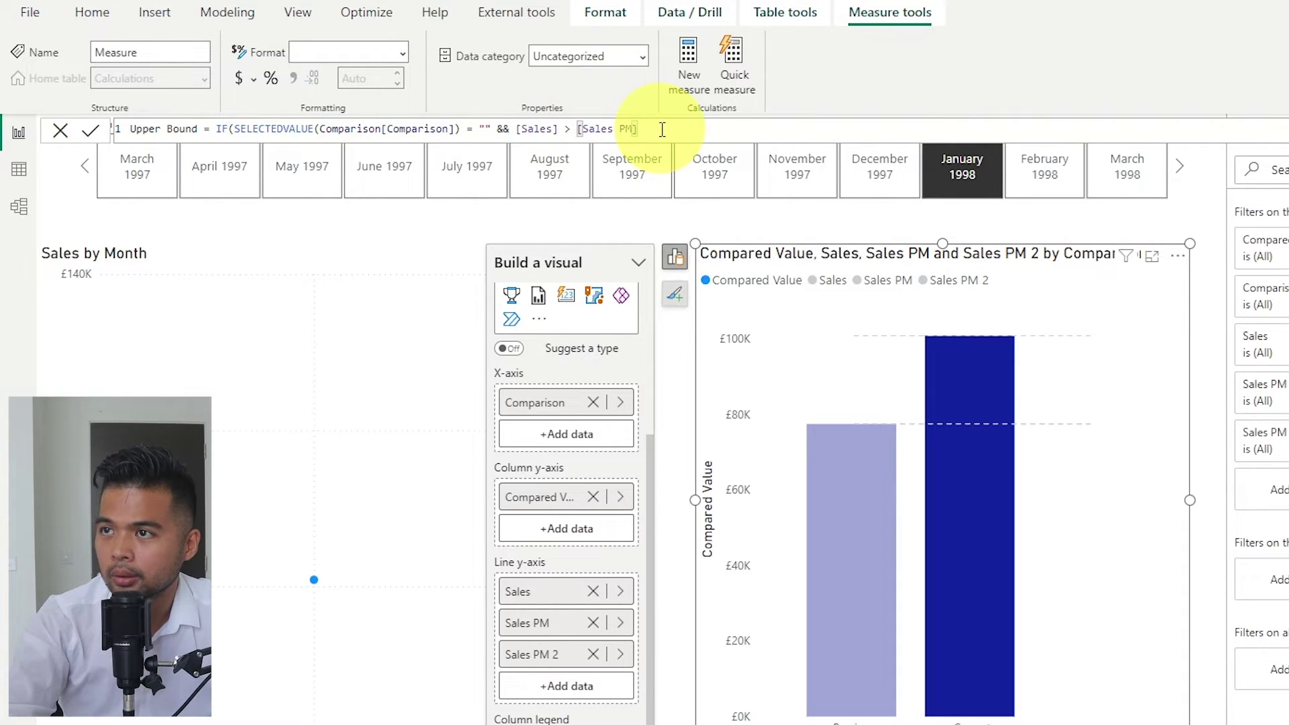
text(, [Sales])
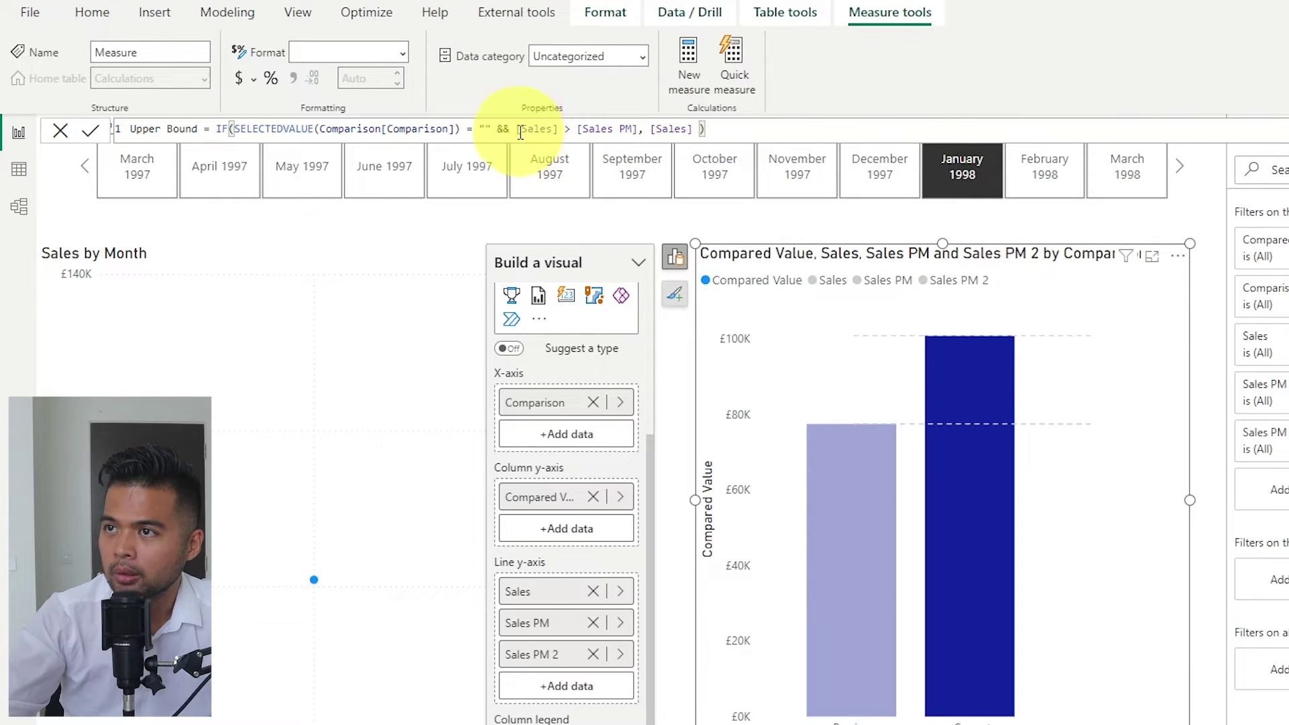
drag(518, 130, 631, 127)
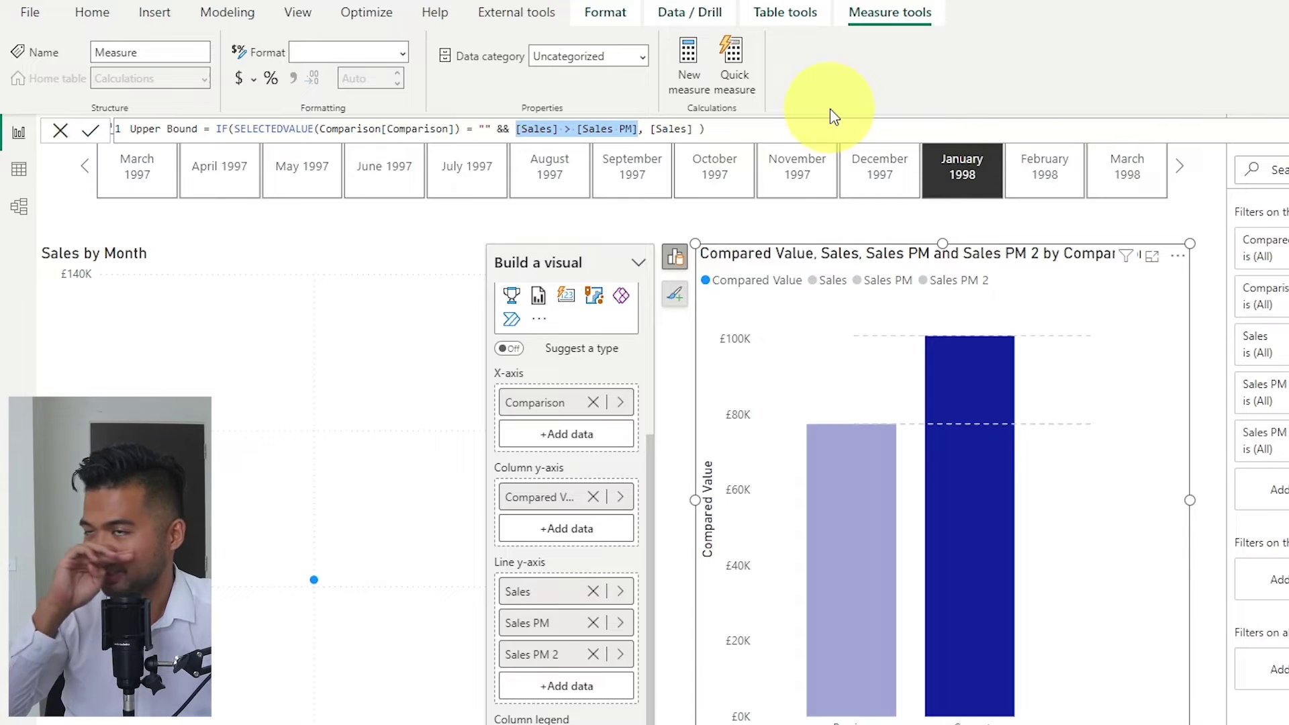
double_click(672, 129)
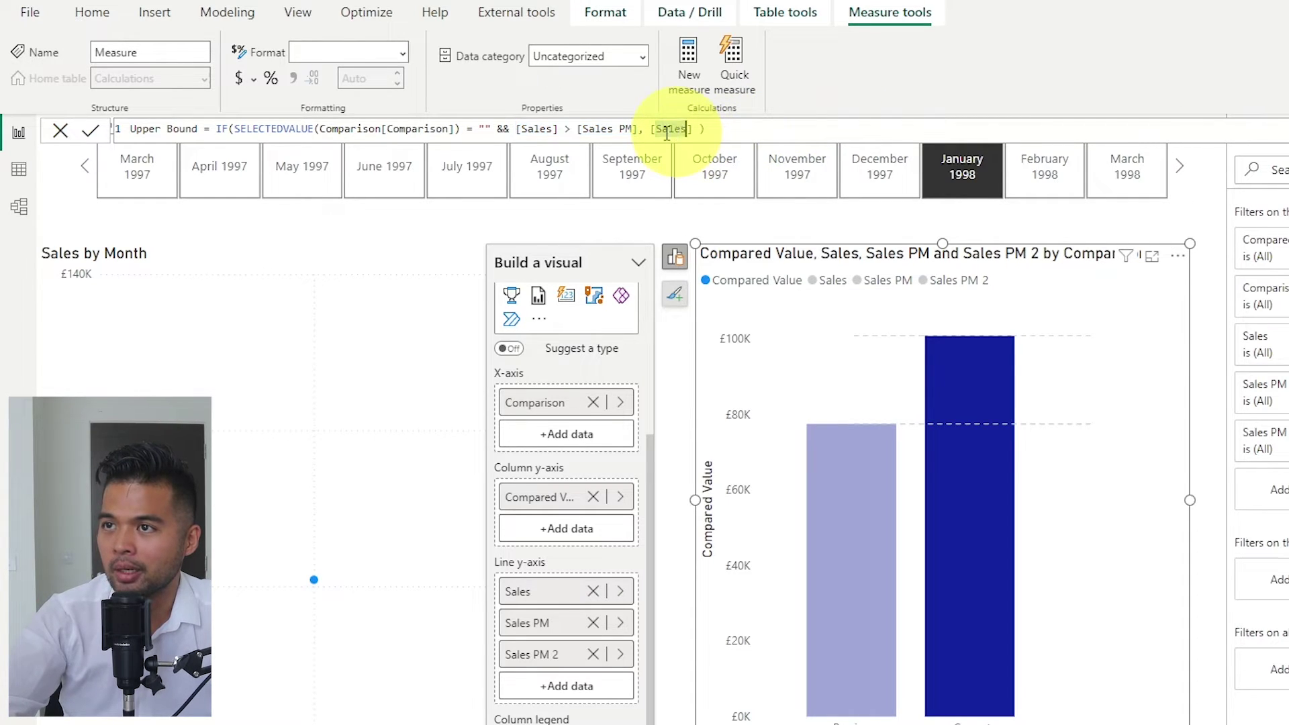
click(771, 130)
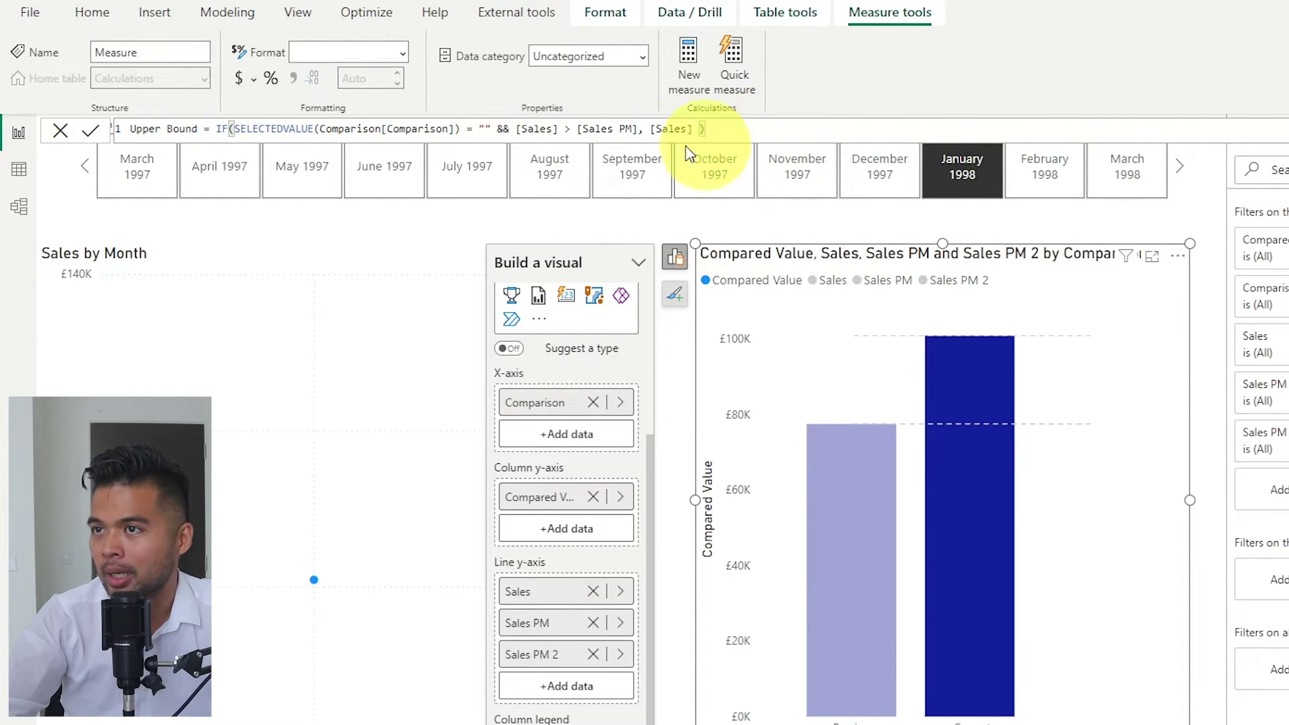
drag(493, 129, 322, 134)
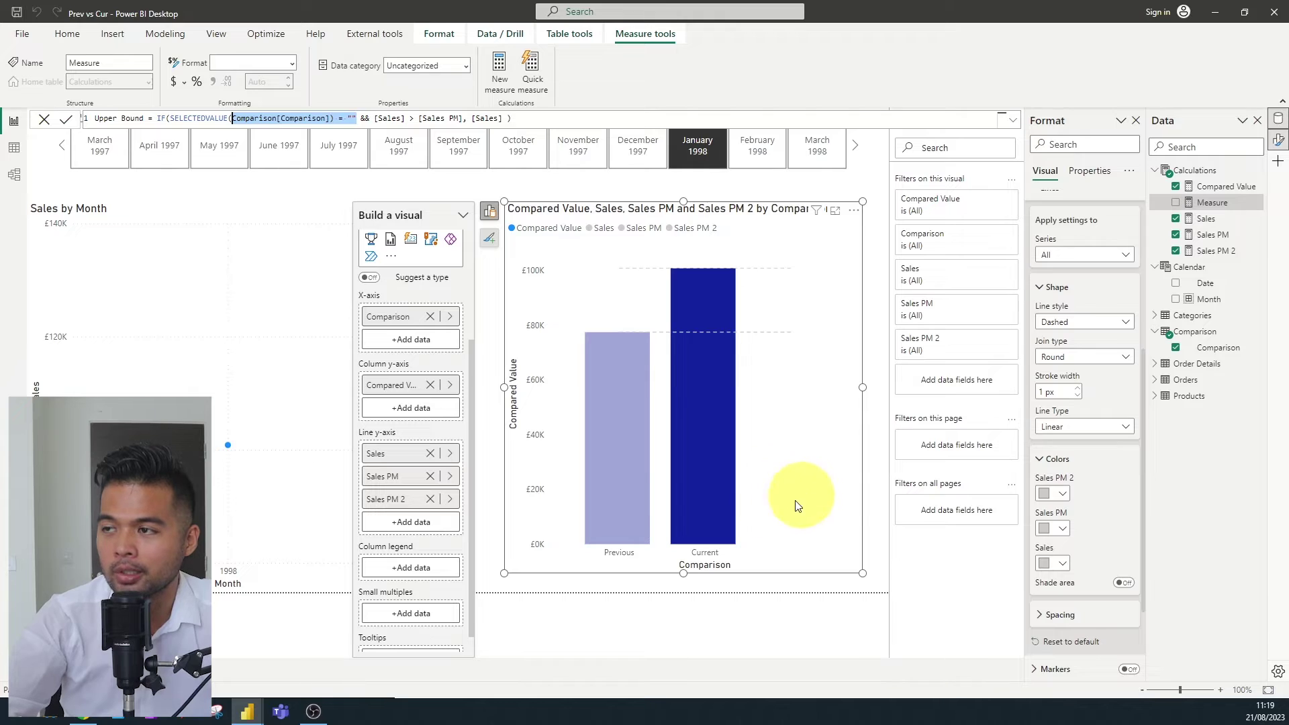
triple_click(580, 123)
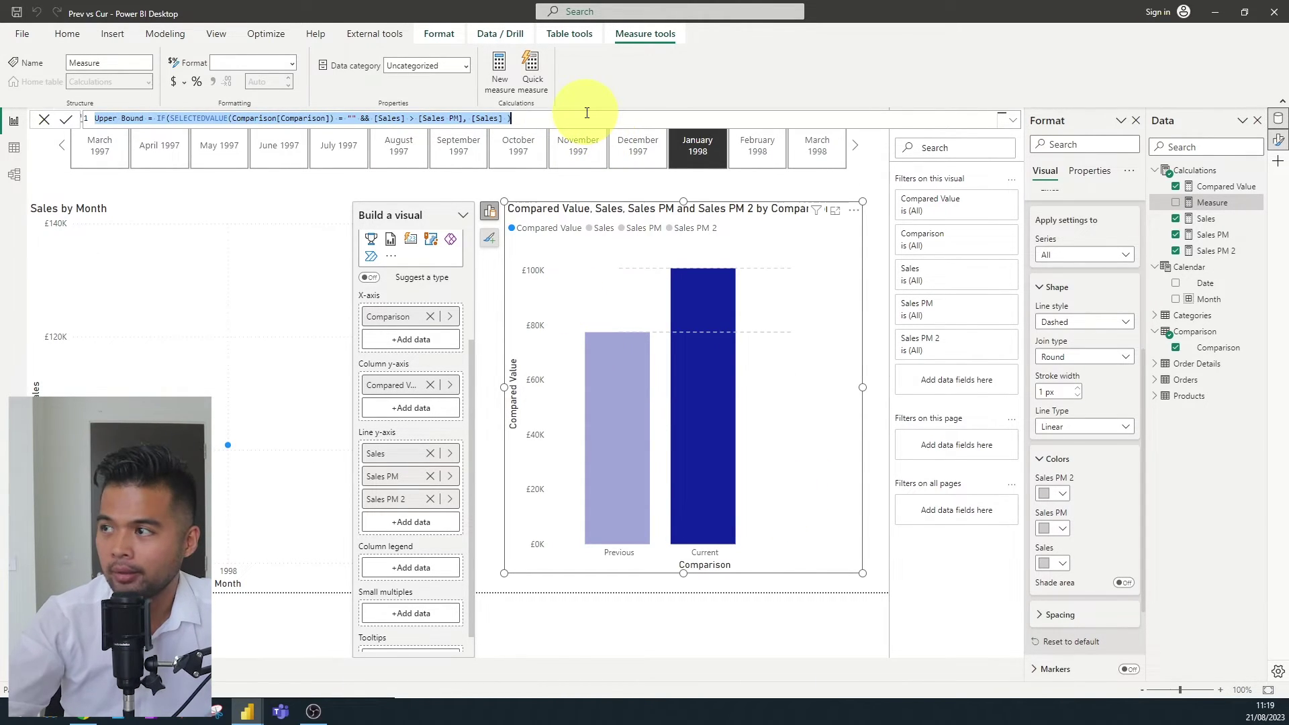
key(Return)
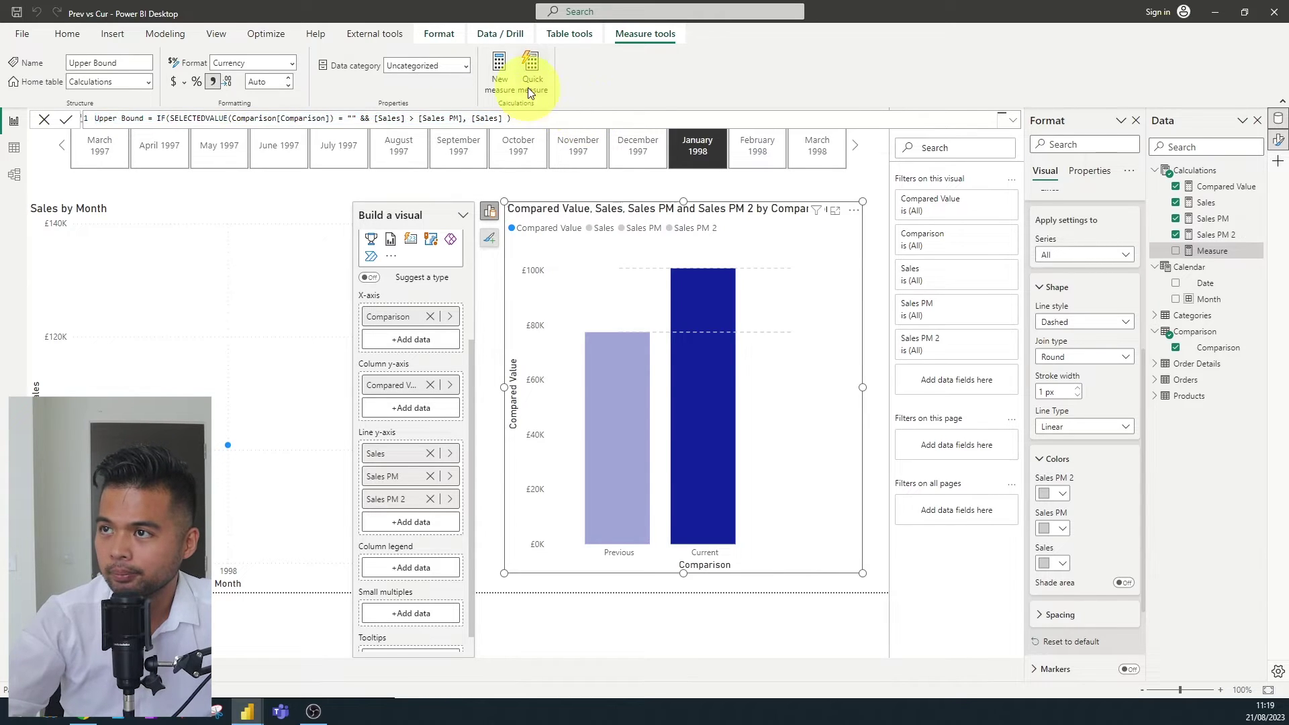
Create a Lower Bound measure from the pasted formula, using < instead of >.
click(504, 69)
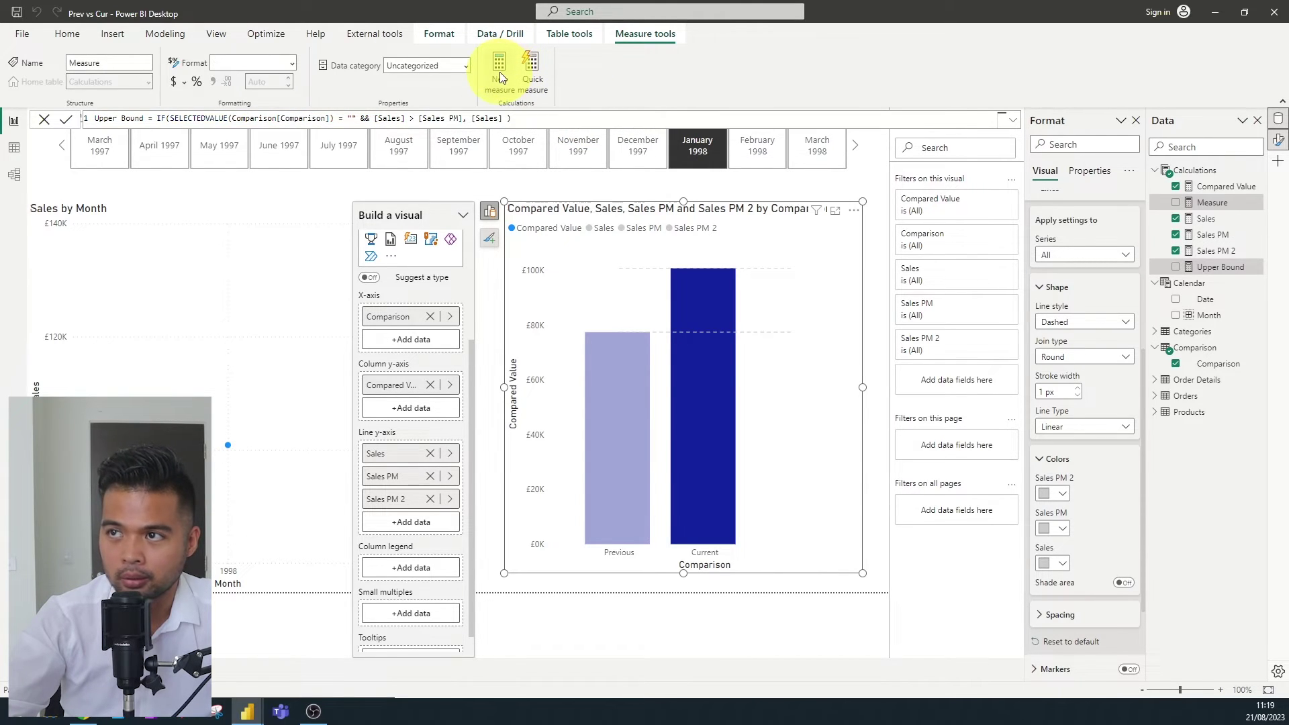
text(Upper Bound = IF(SELECTEDVALUE(Comparison[Comparison]) = "" && [Sales] > [Sales PM], [Sales] ))
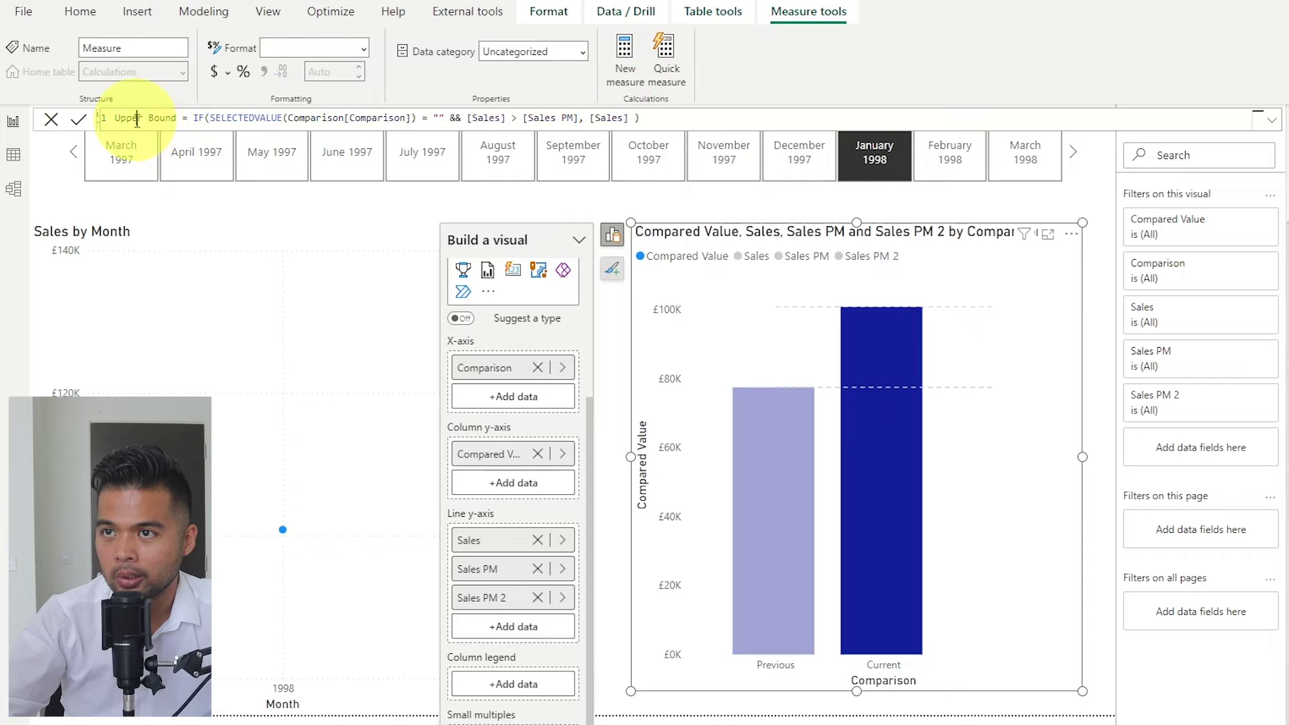
double_click(127, 118)
key(BackSpace)
text(Lower)
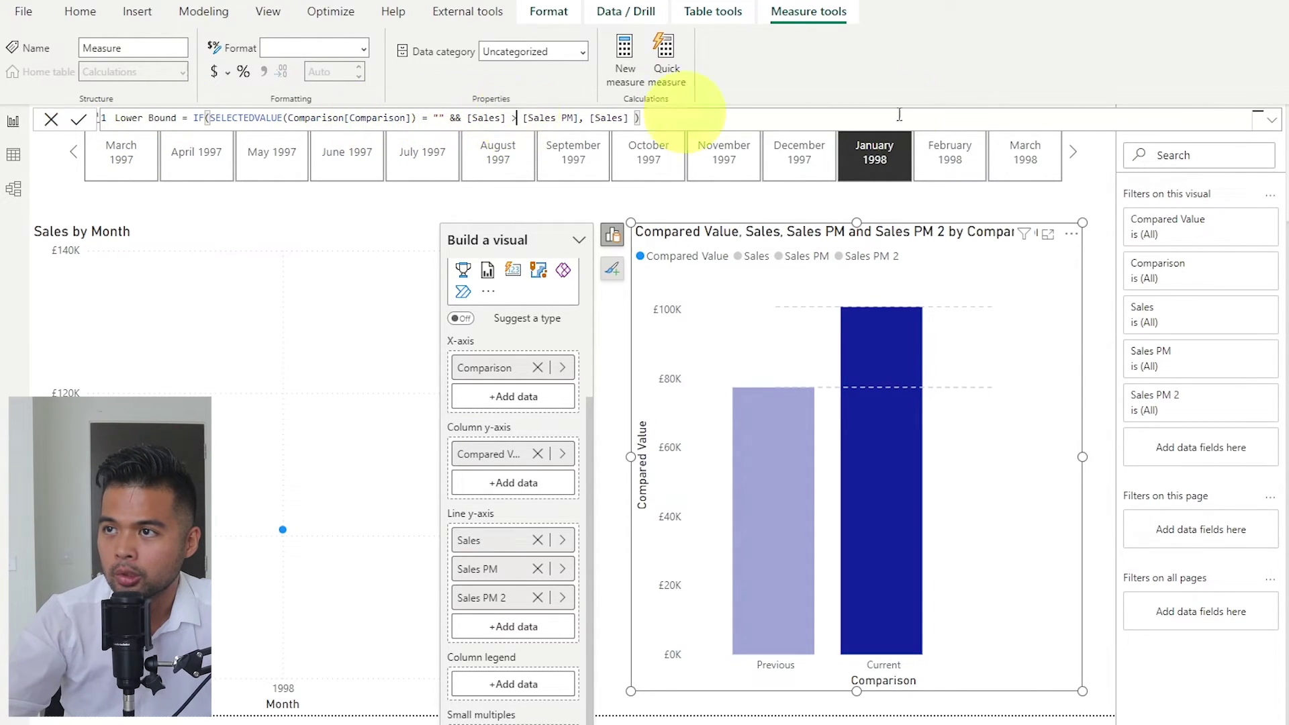
key(BackSpace)
text(<)
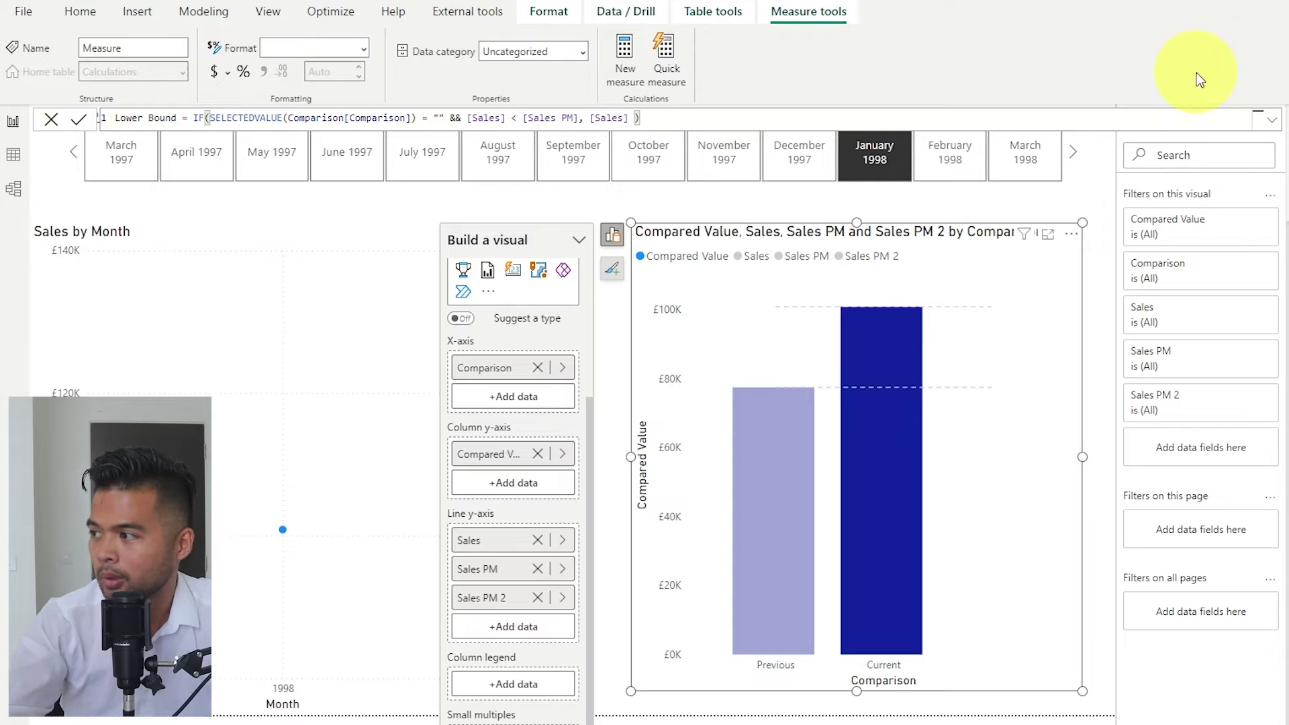
key(Return)
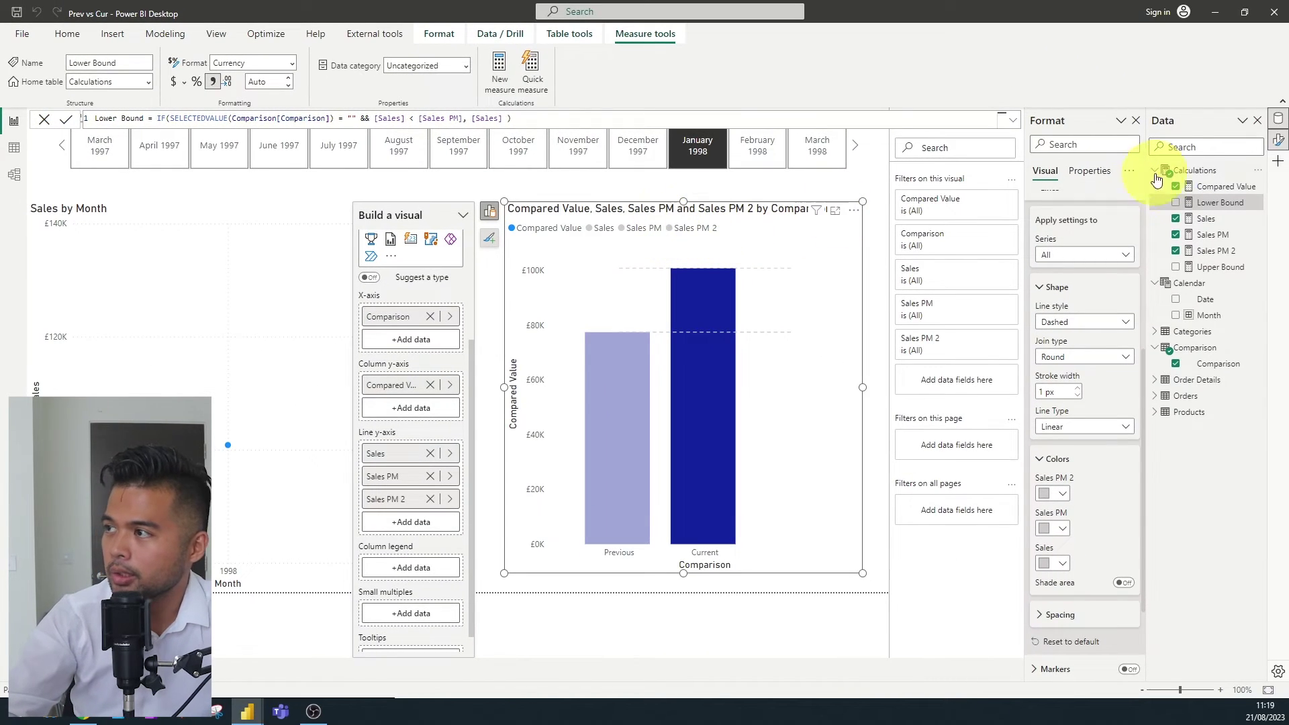
Collapse Lines, reselect the chart, and point the Error bars settings at the Sales PM series.
scroll(1088, 333, down, 2)
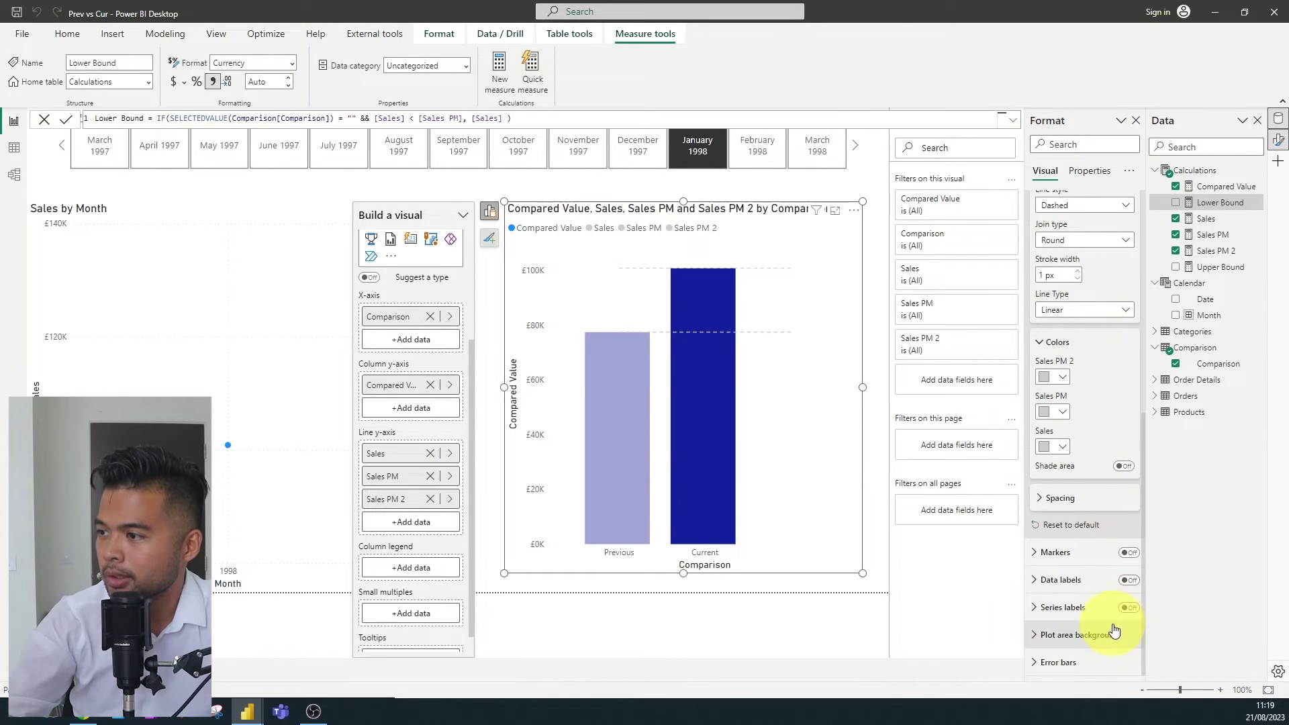
scroll(1074, 435, up, 5)
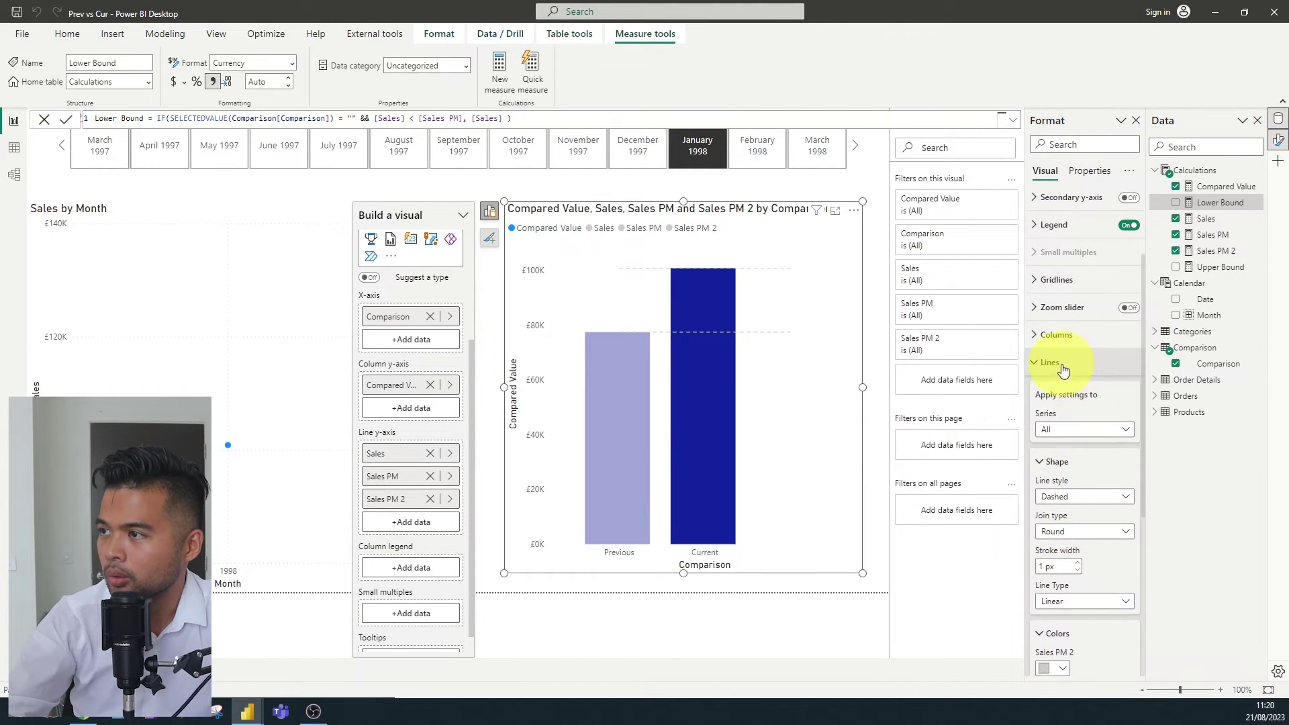
click(1063, 368)
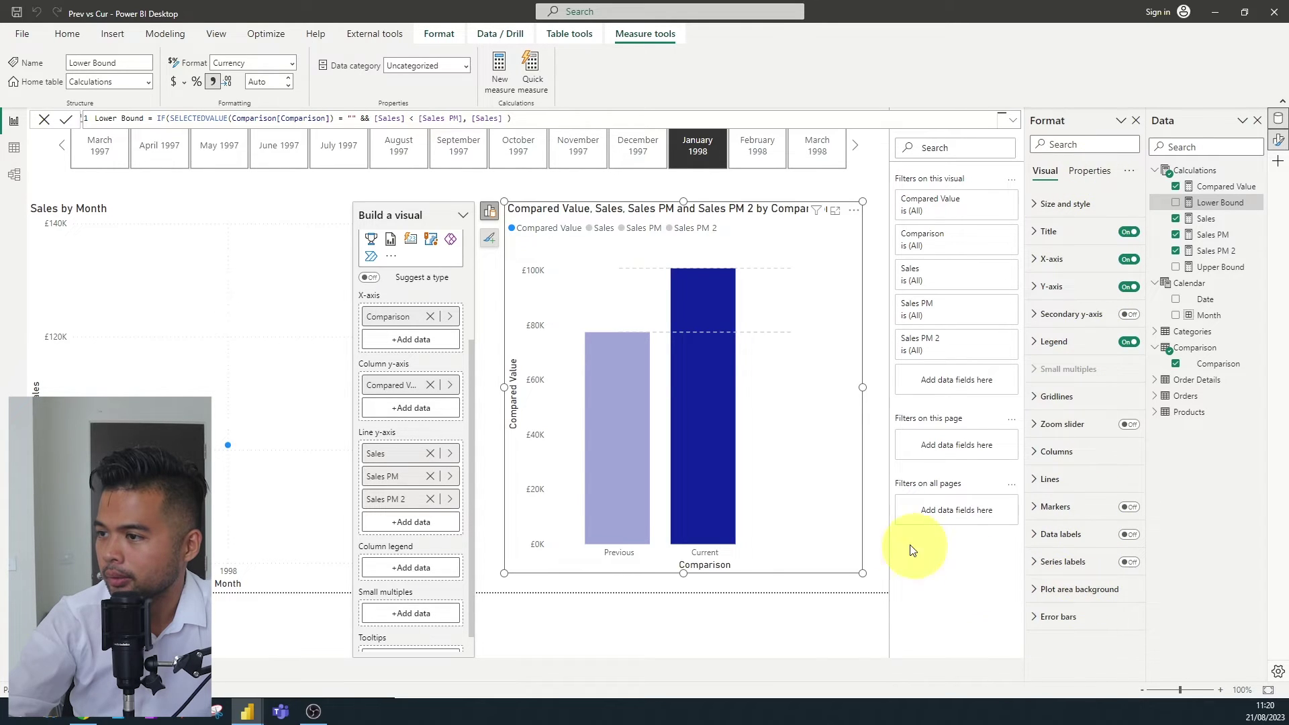
click(786, 586)
click(670, 224)
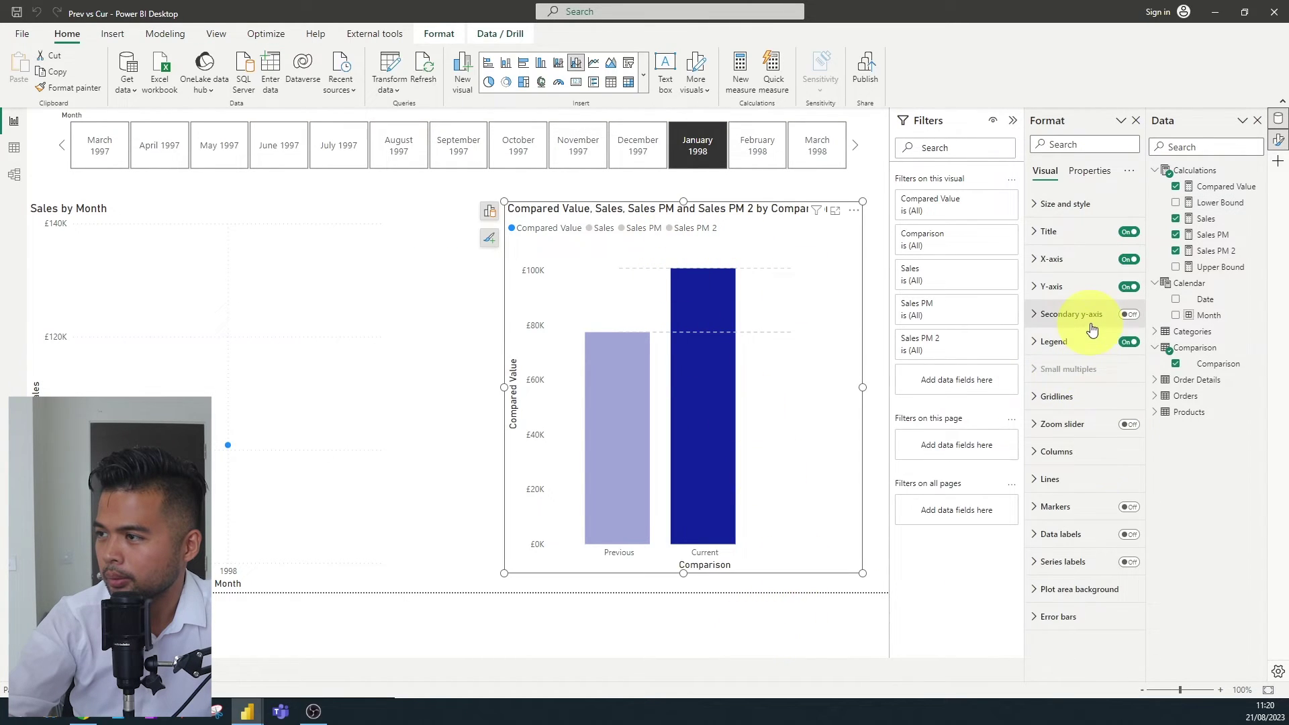
click(1057, 616)
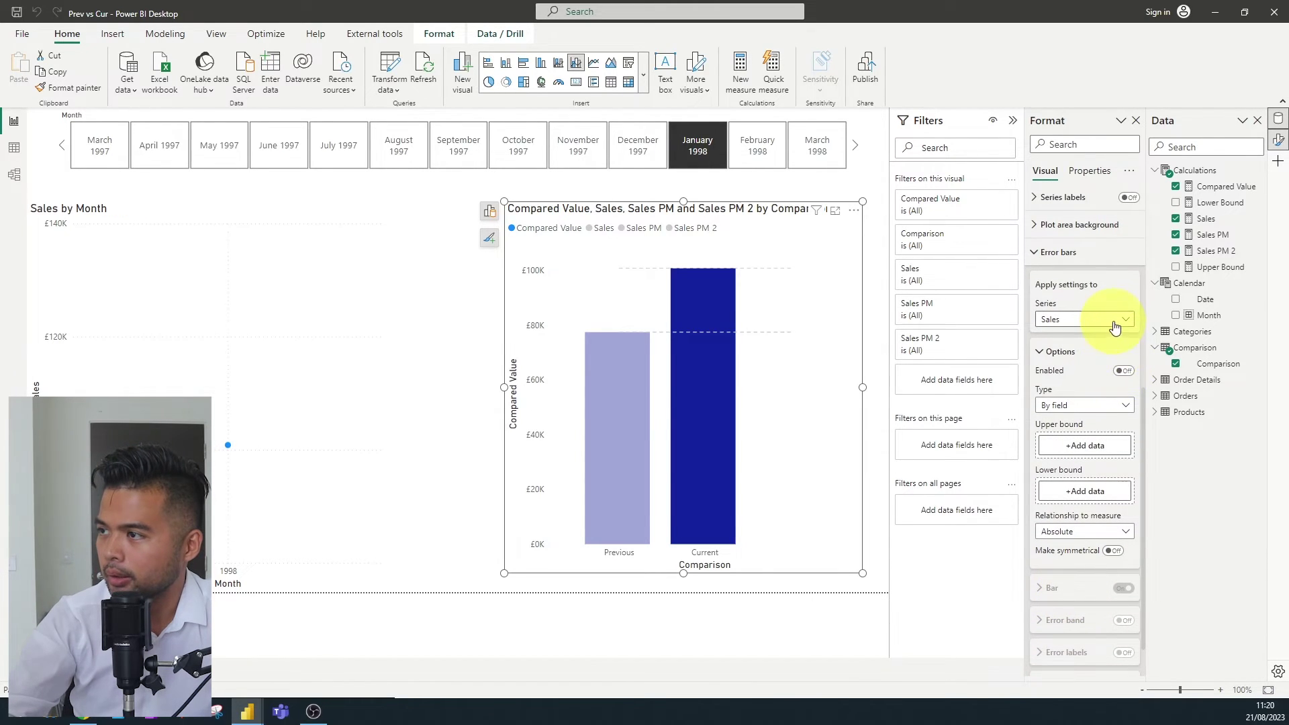
click(1114, 322)
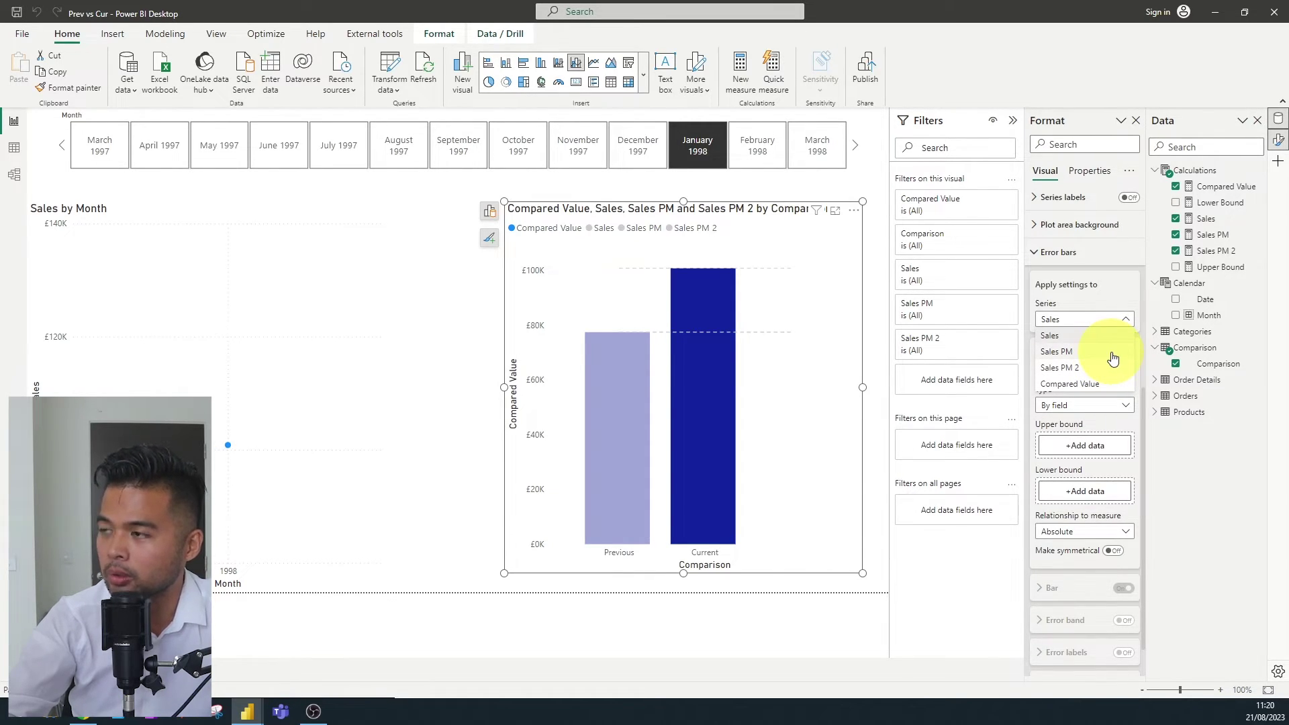
click(1112, 353)
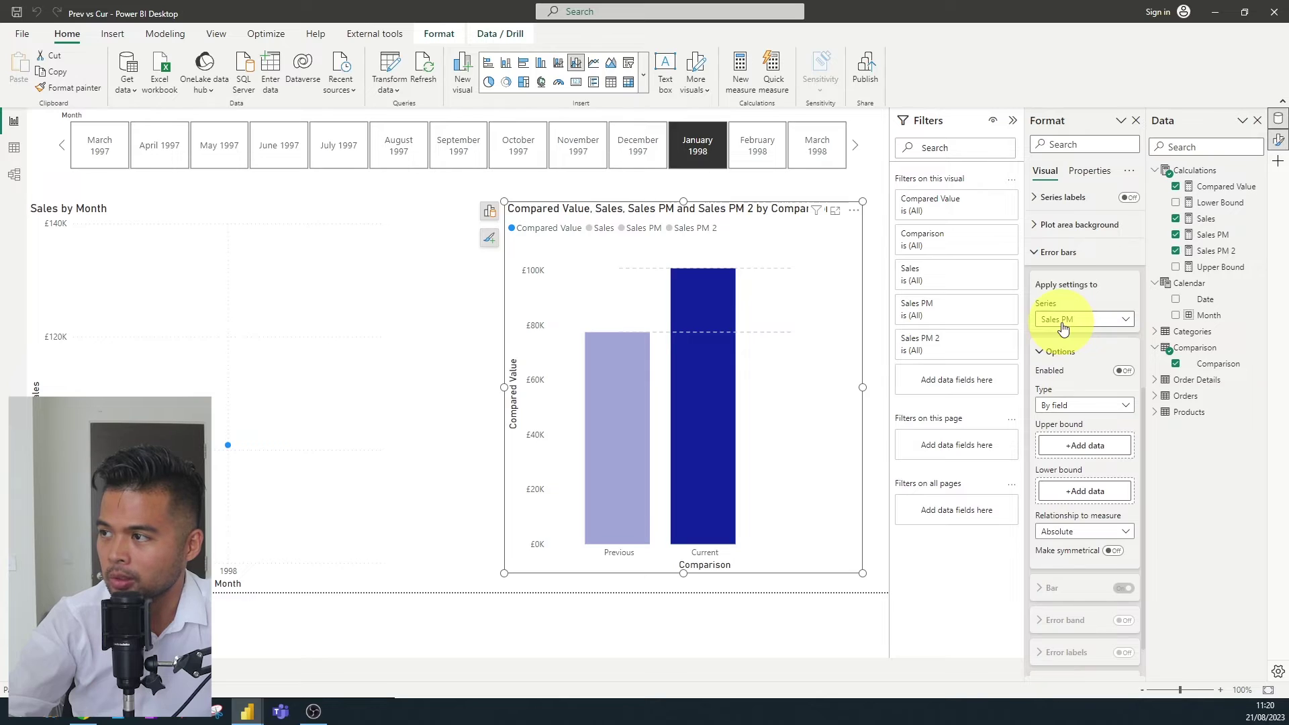
Enable Sales PM error bars with the Upper Bound measure as the upper bound.
click(1123, 372)
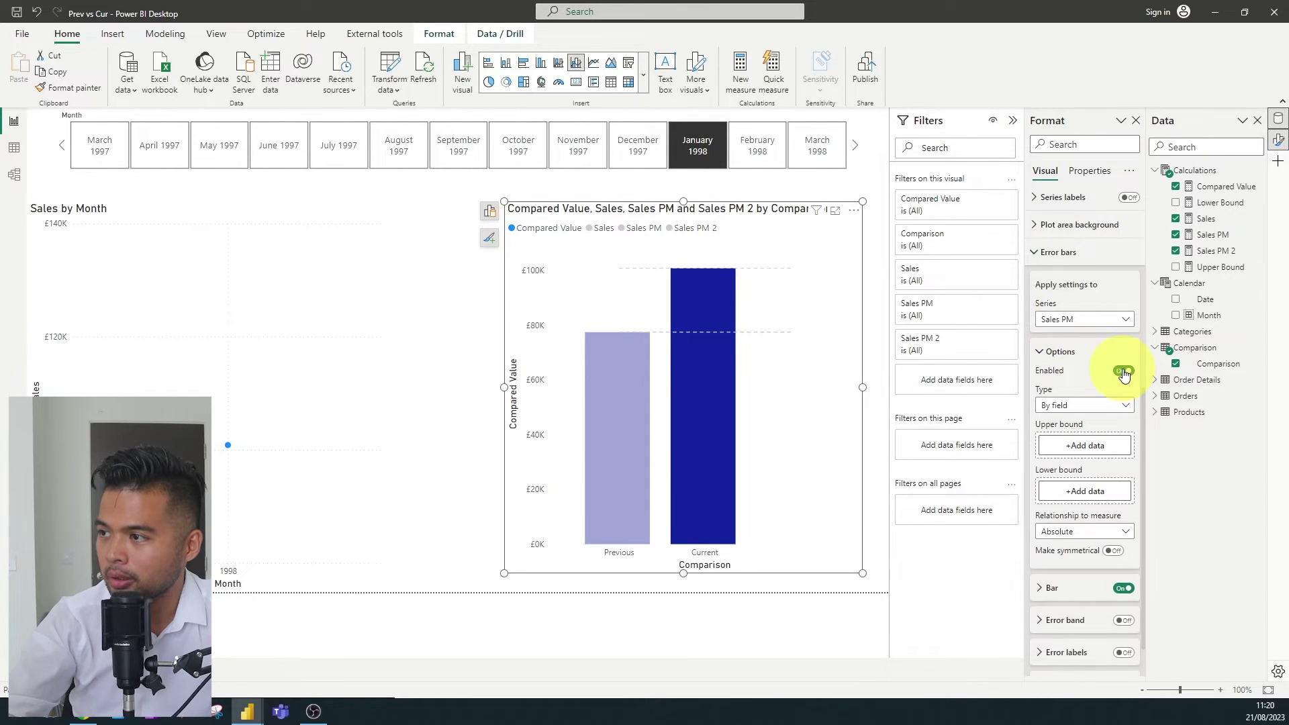
click(1101, 445)
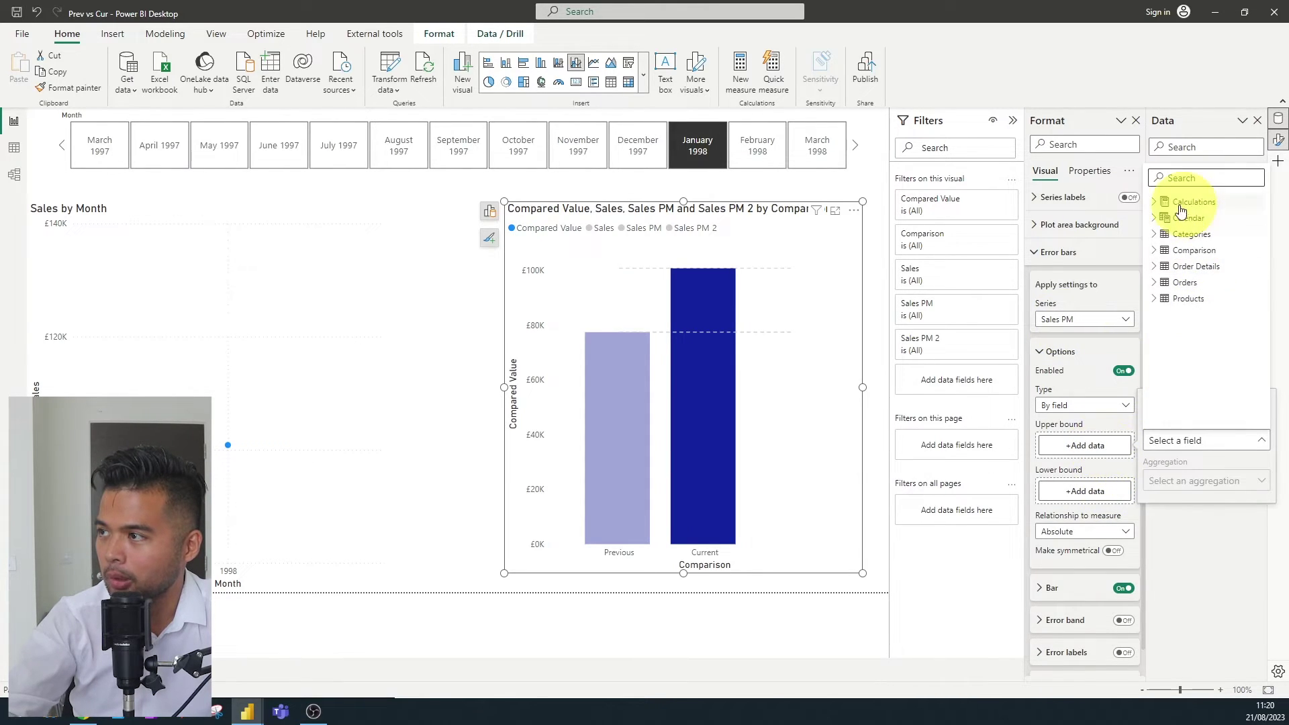
click(1153, 208)
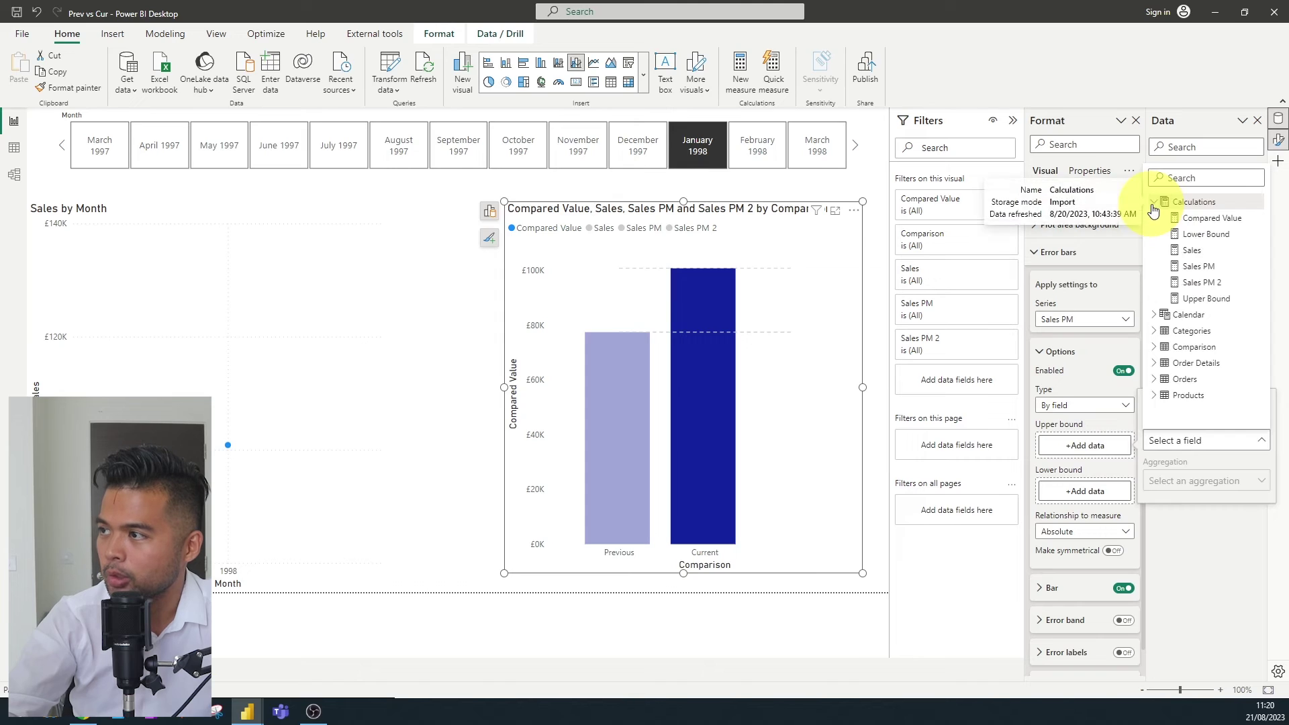
click(1207, 298)
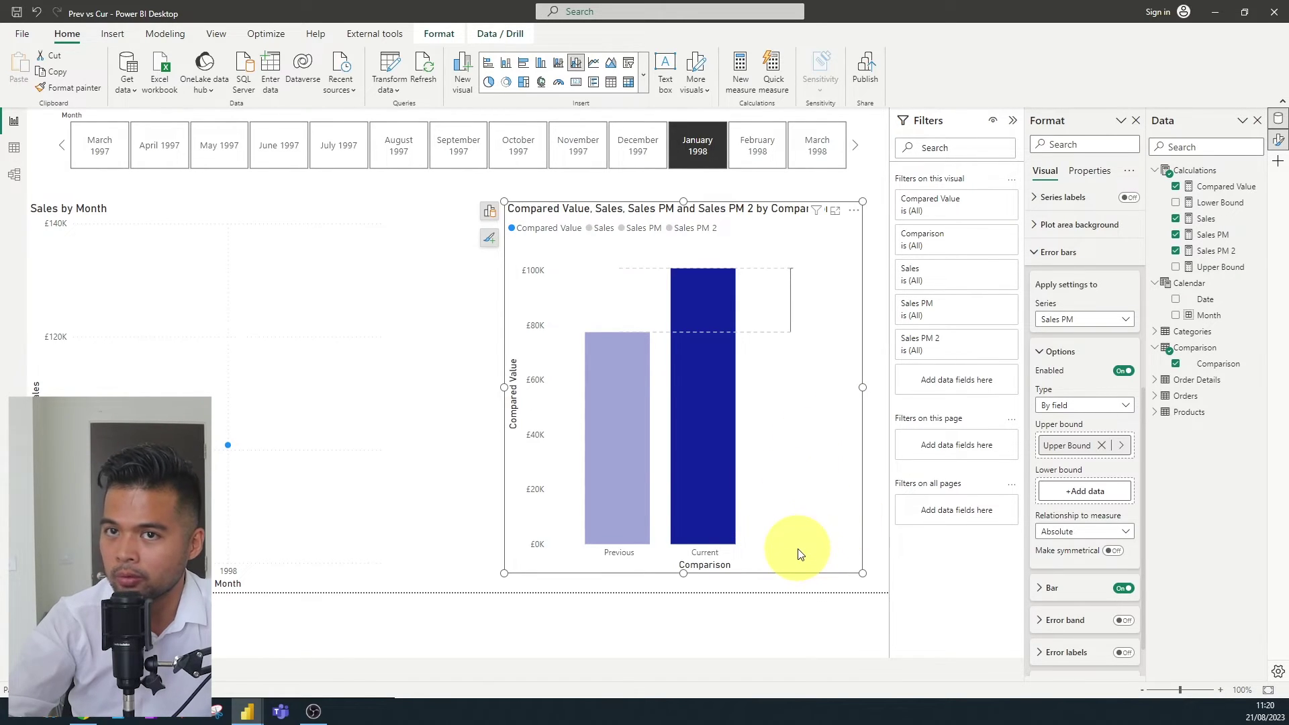
Colour the error bar green #008A19 and give it a triangle marker shape.
scroll(1094, 511, down, 1)
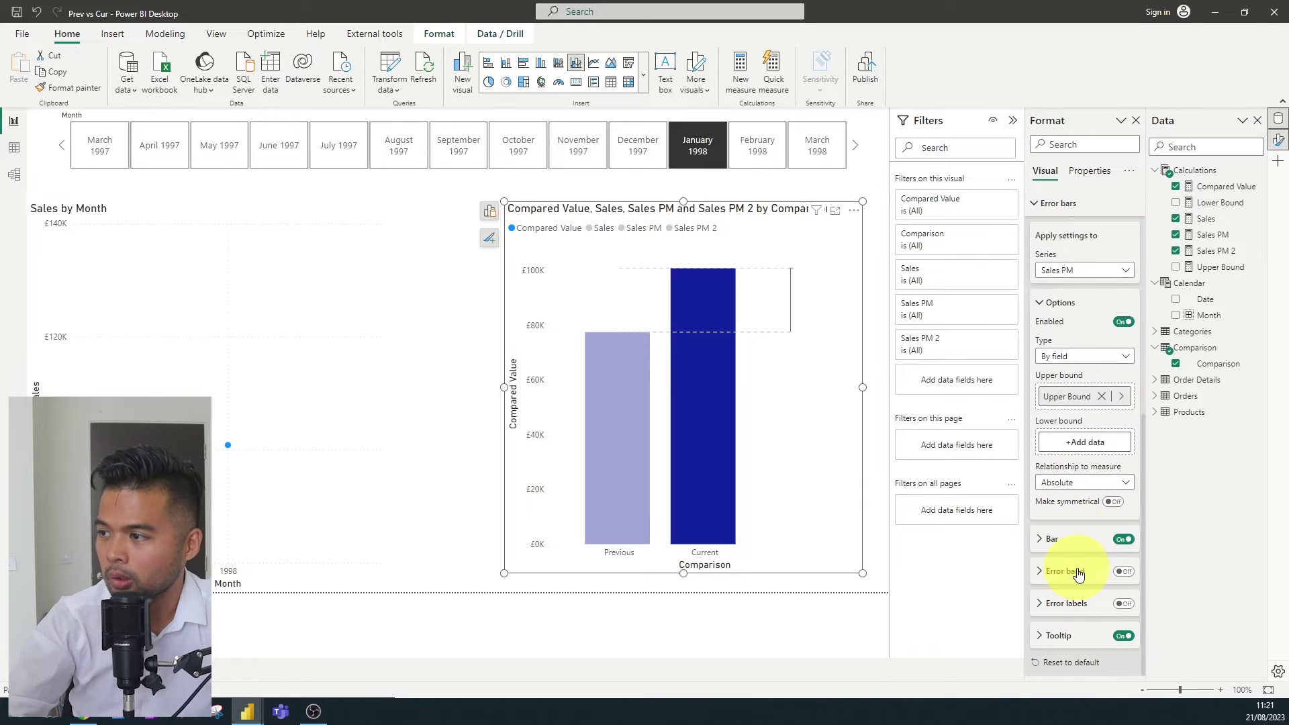
click(1061, 539)
scroll(1068, 463, down, 4)
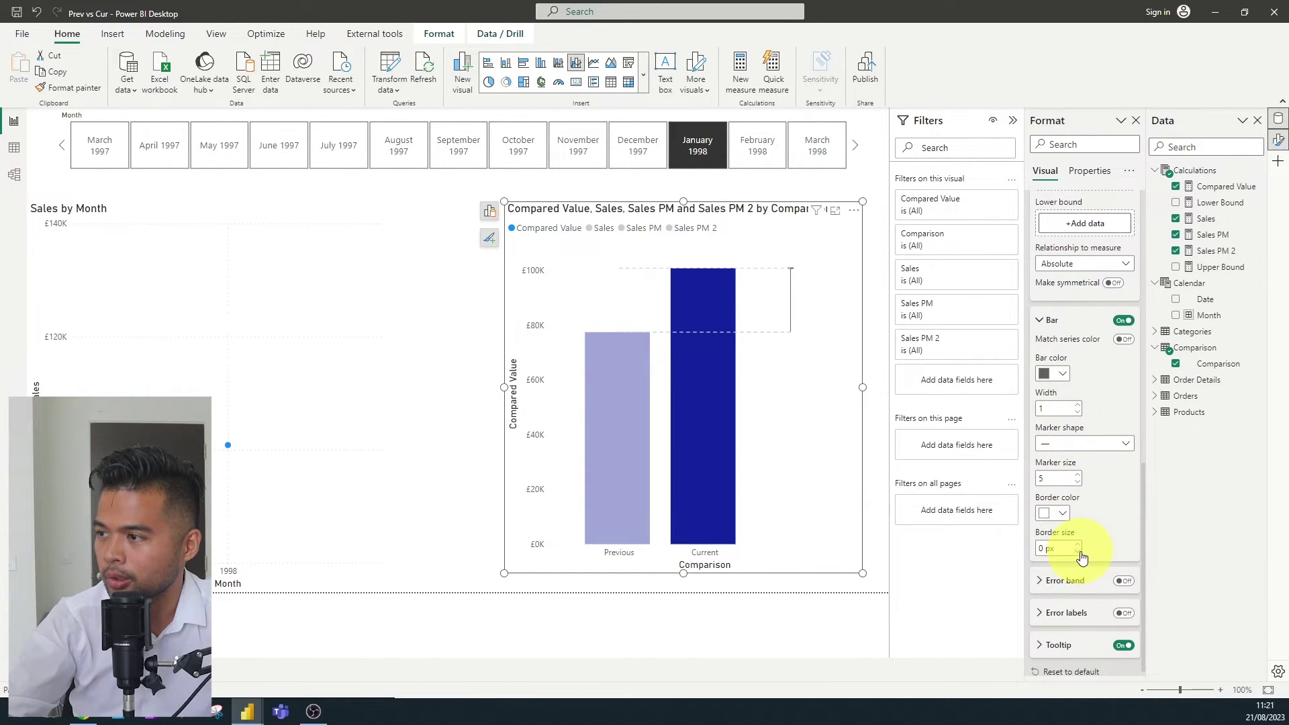
click(1062, 375)
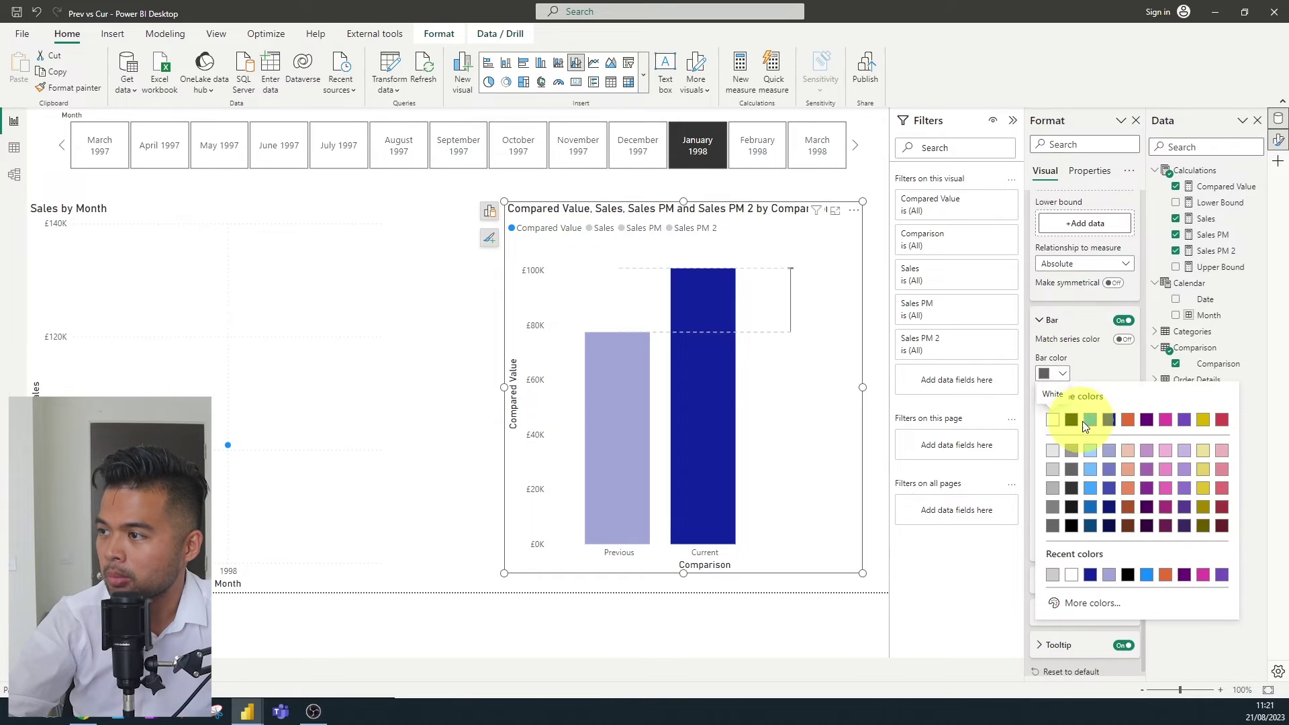
click(1106, 600)
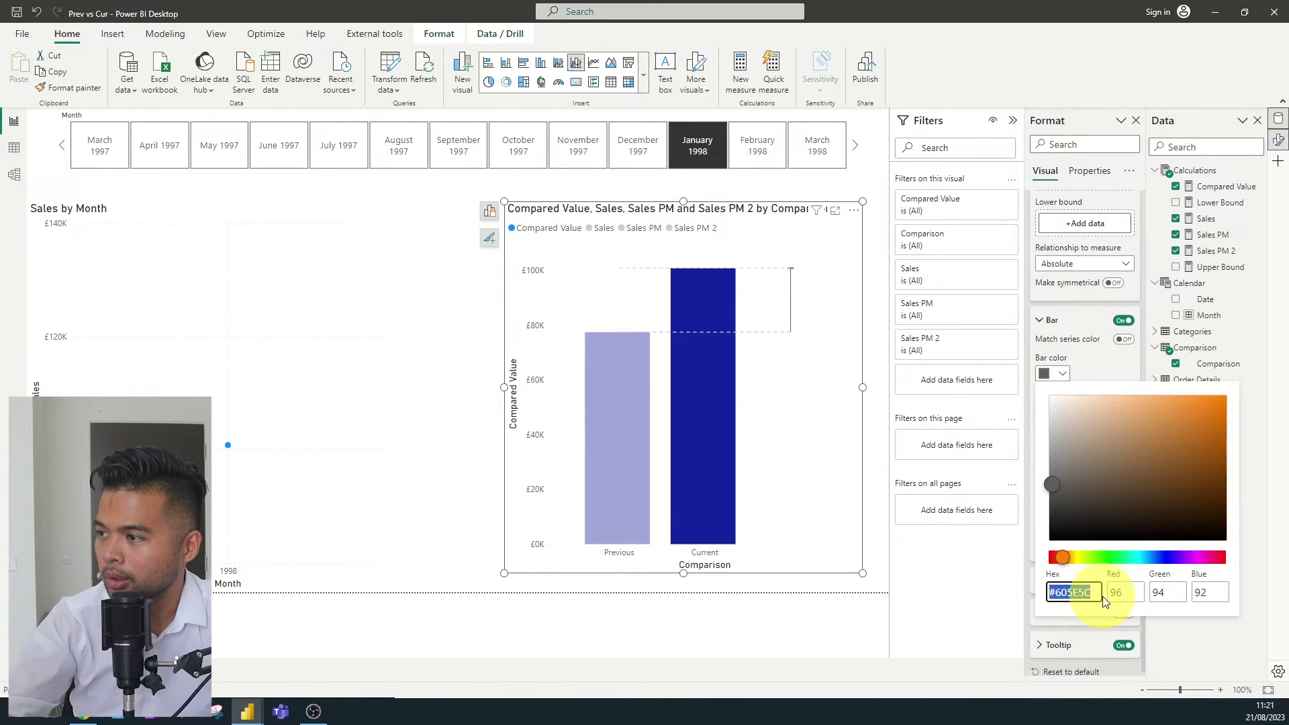
click(1112, 557)
click(1221, 448)
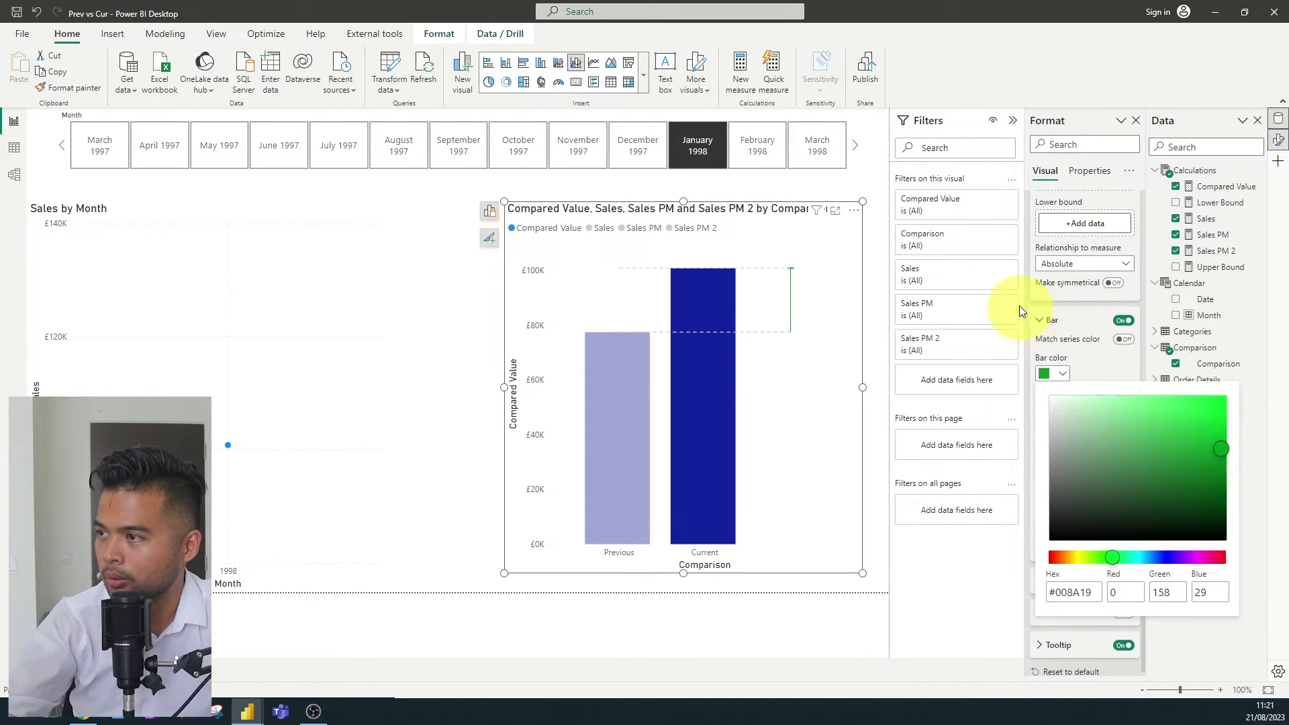
click(1101, 365)
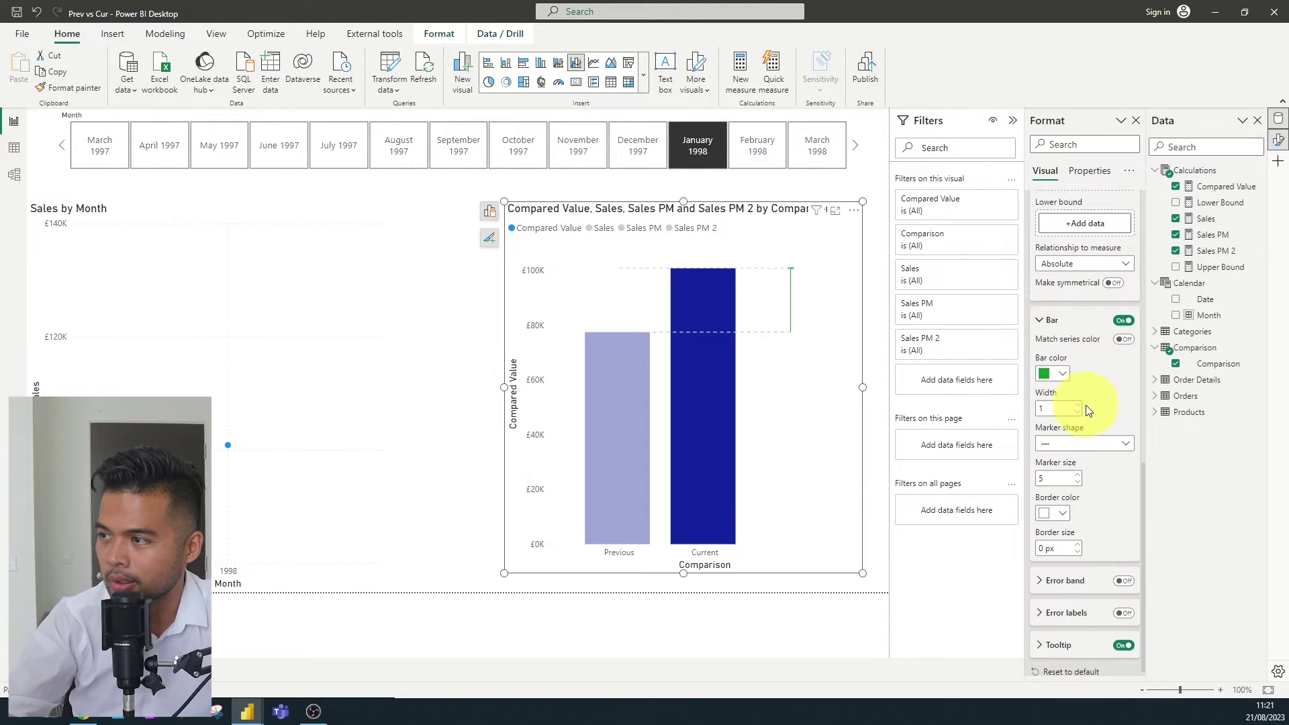
click(1081, 444)
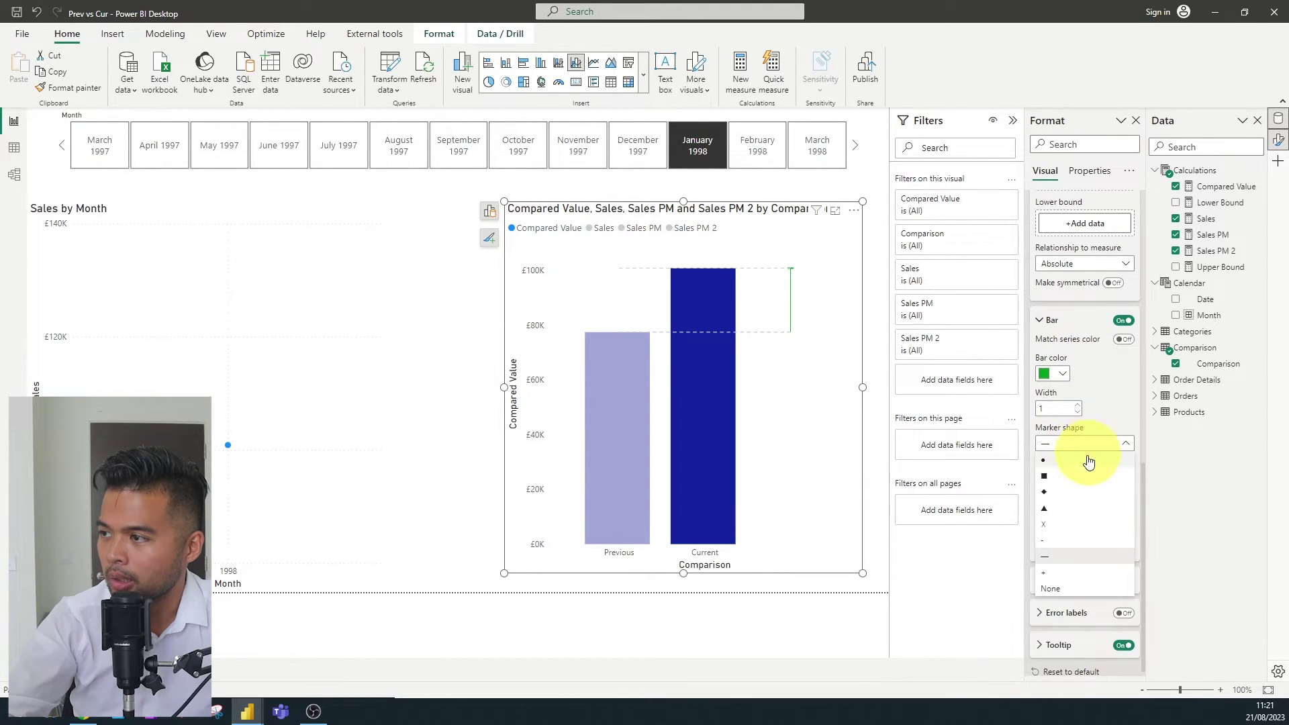
click(1071, 507)
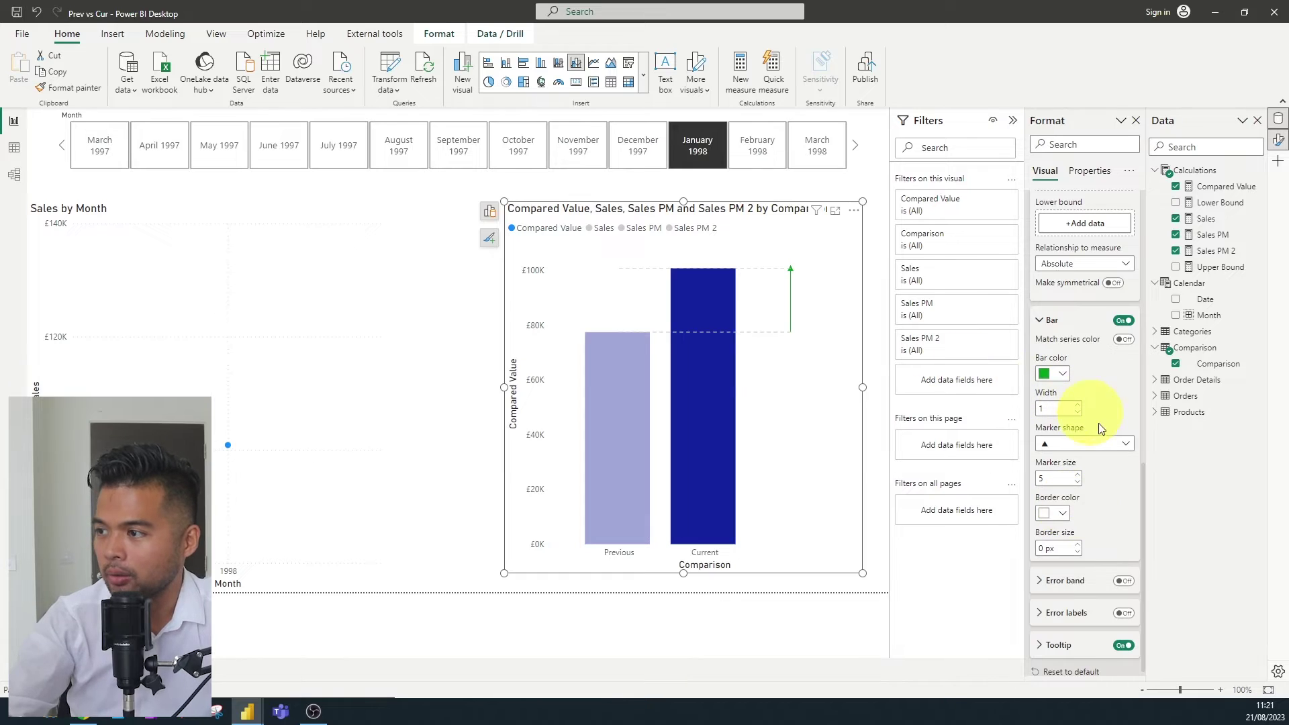
Turn on error labels so £101K shows in green text on a green background.
scroll(1098, 607, down, 1)
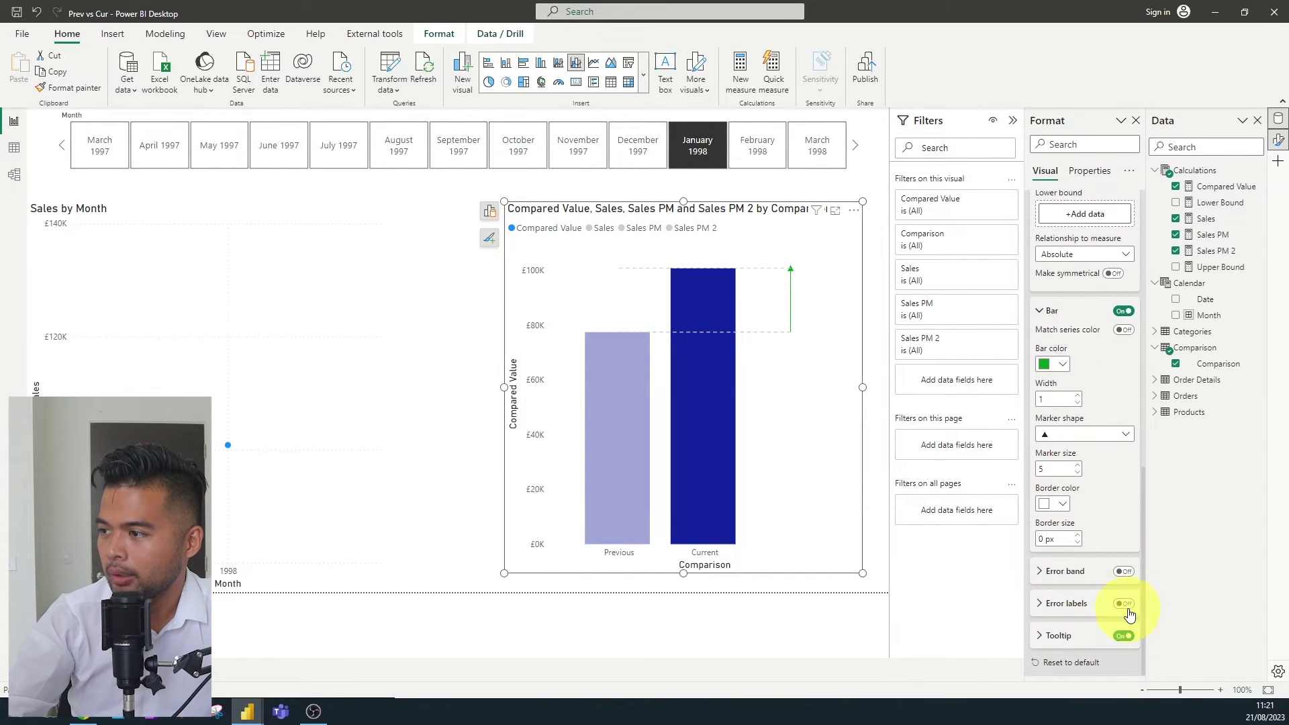
click(1082, 603)
click(1063, 498)
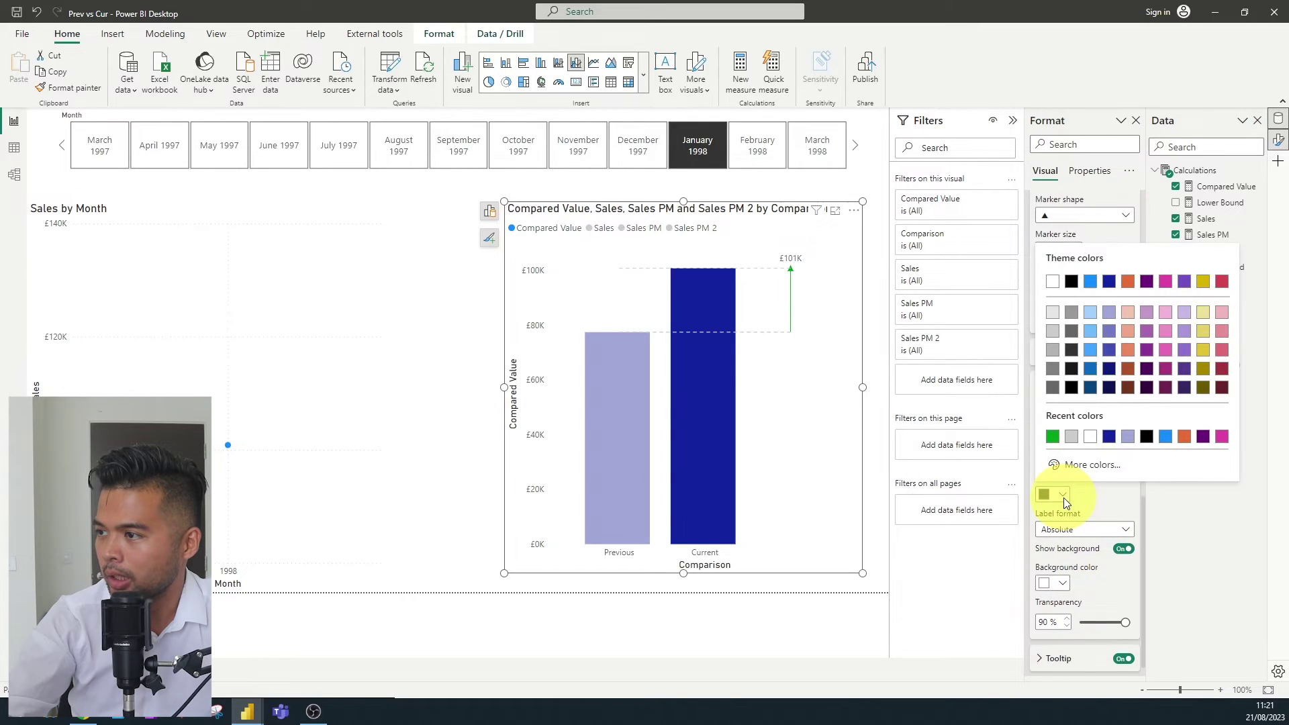
click(1053, 437)
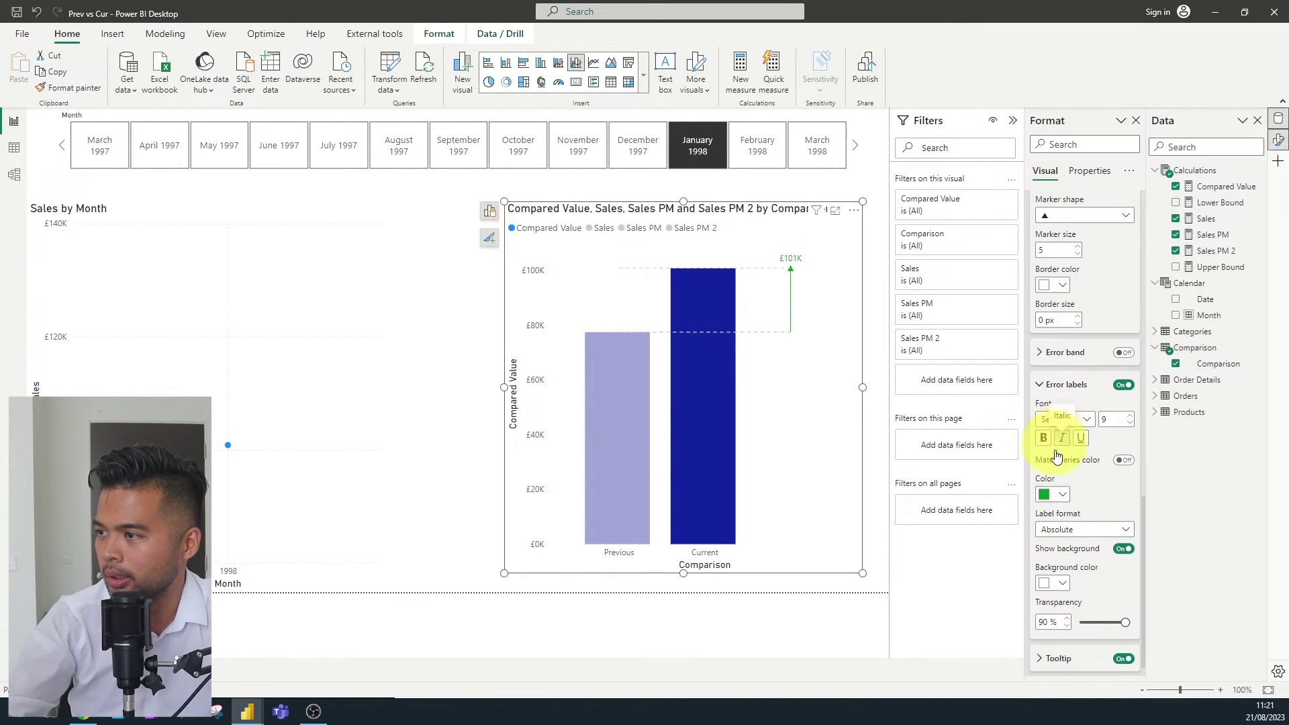
click(1057, 584)
click(1052, 526)
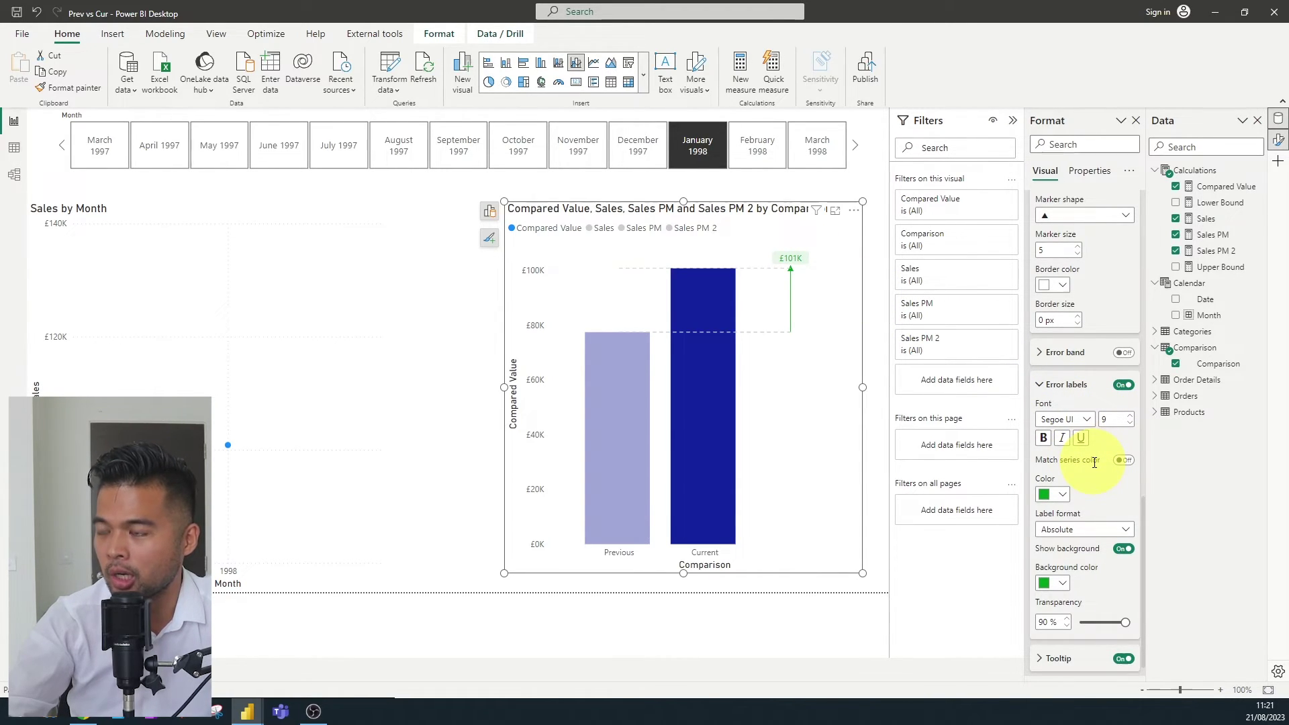
mouse_move(712, 417)
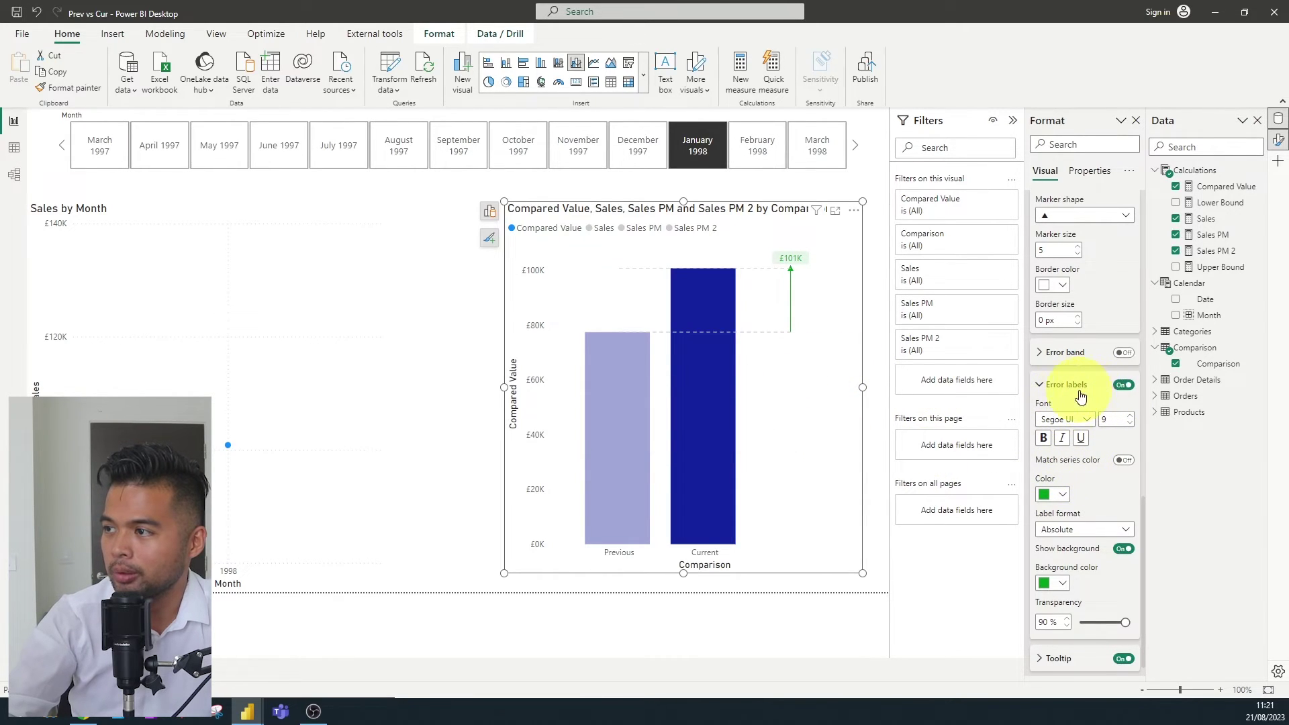
Switch the error bars to Sales PM 2, enable them, and set Lower Bound as the lower bound.
scroll(1090, 396, up, 10)
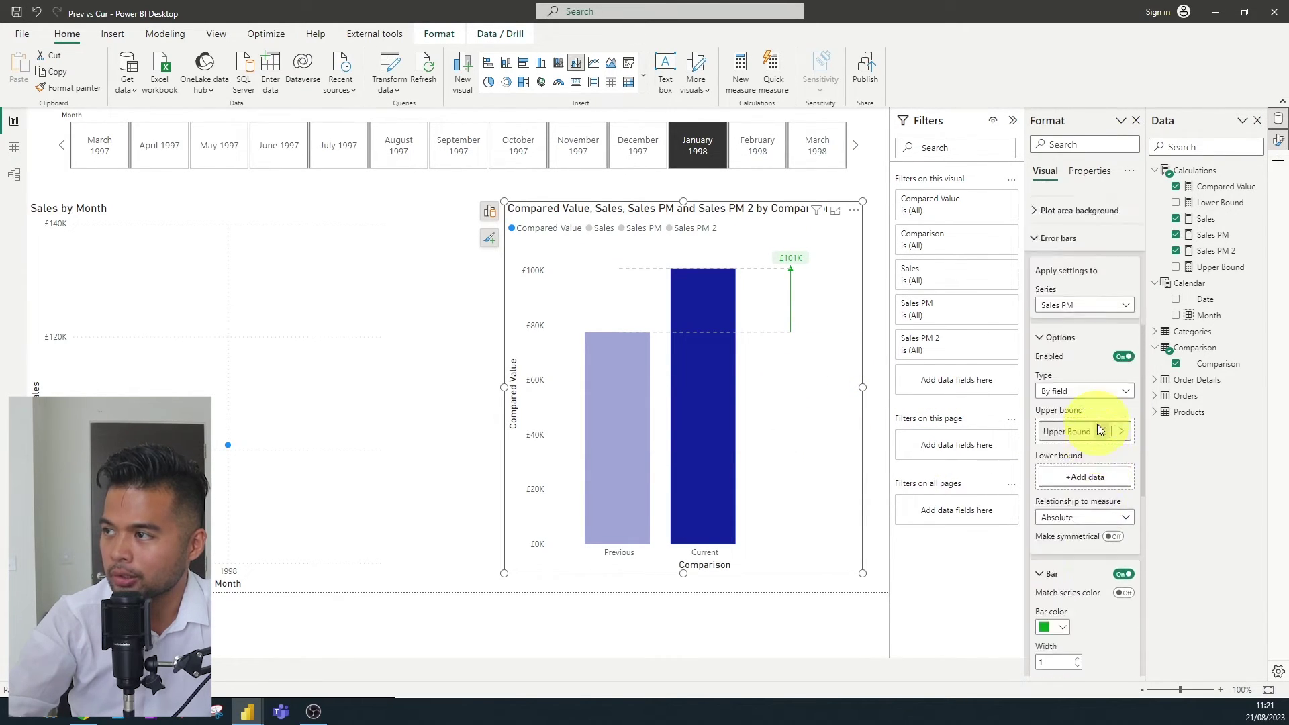
scroll(1097, 424, up, 1)
click(1076, 334)
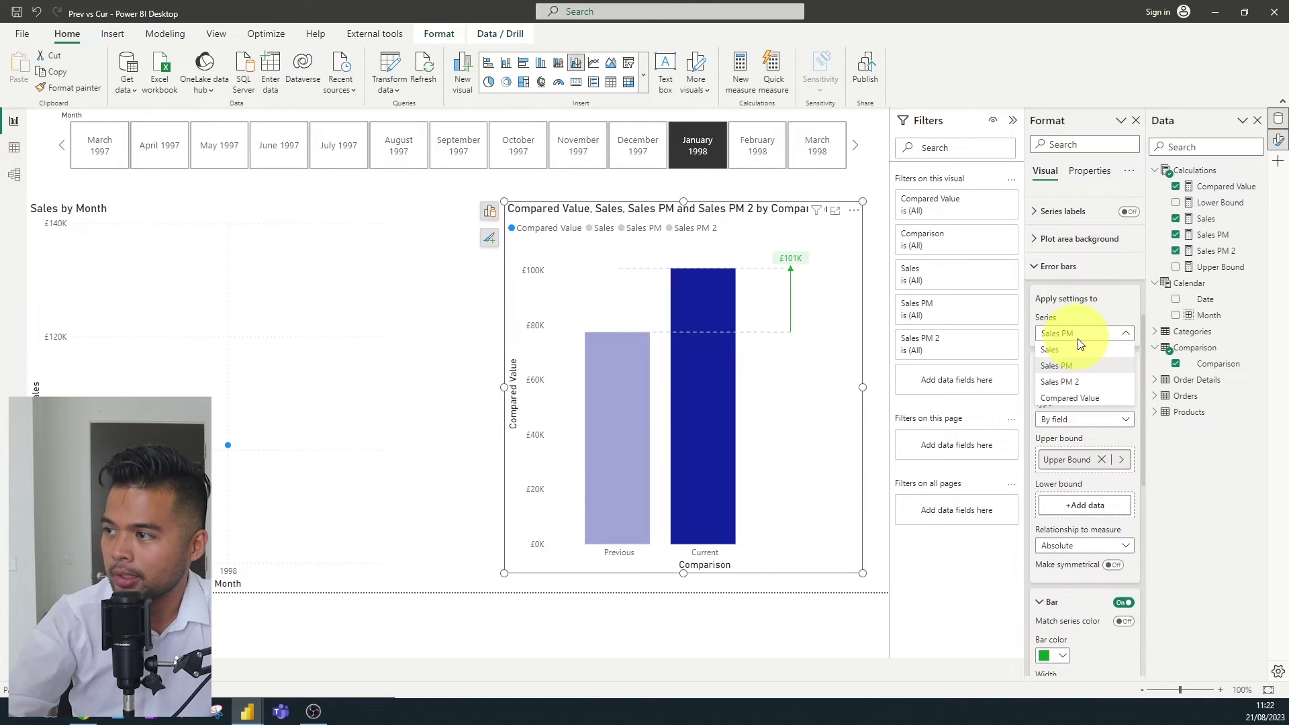
click(1084, 382)
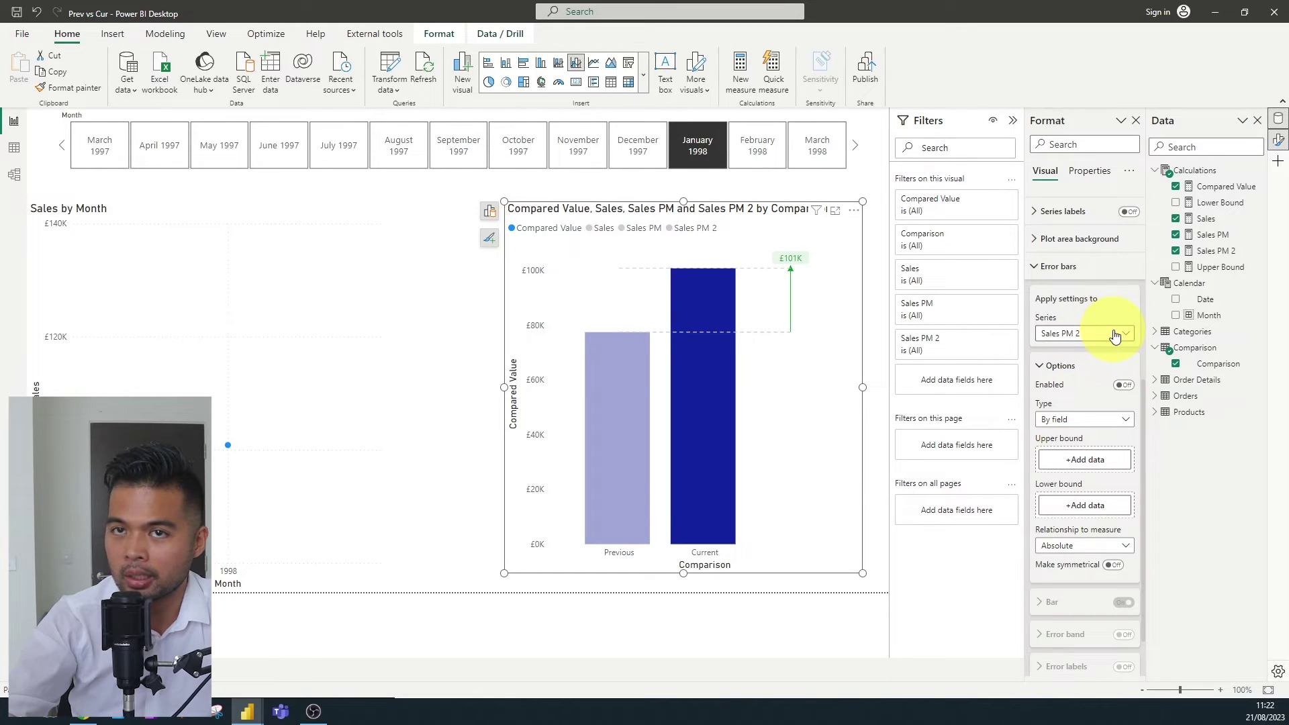
click(1123, 386)
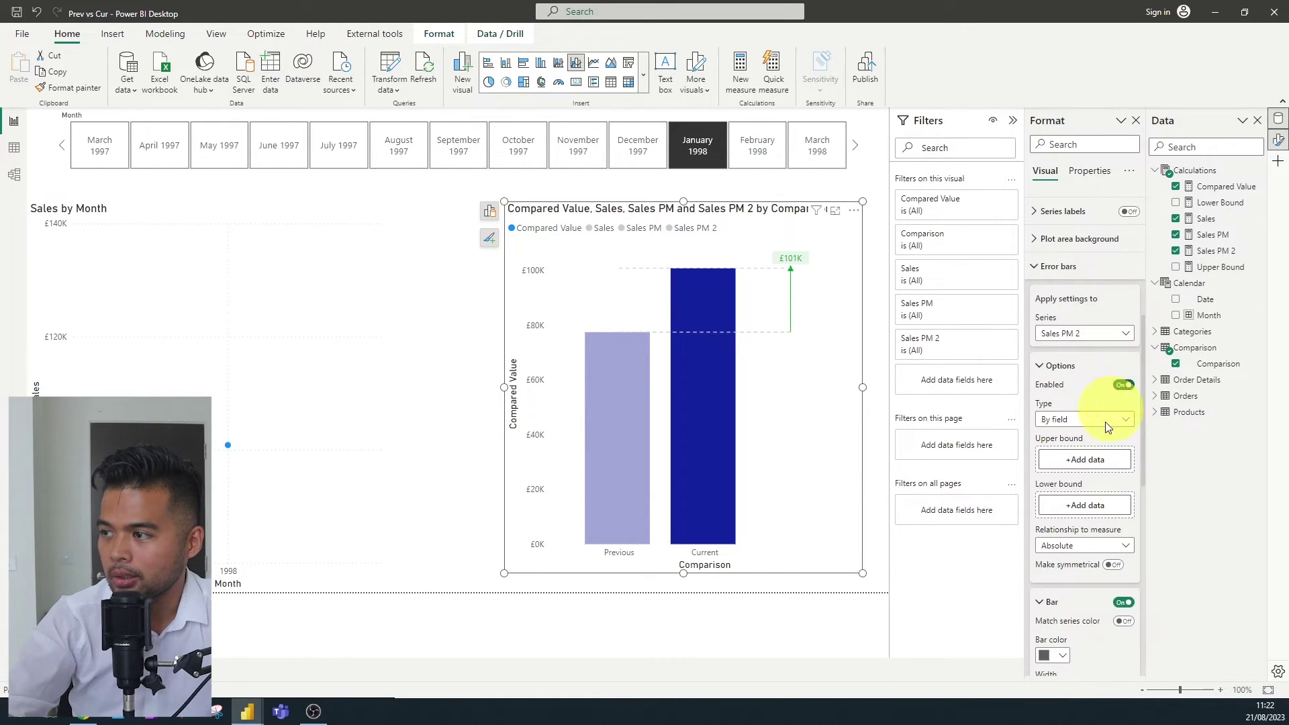
click(1082, 507)
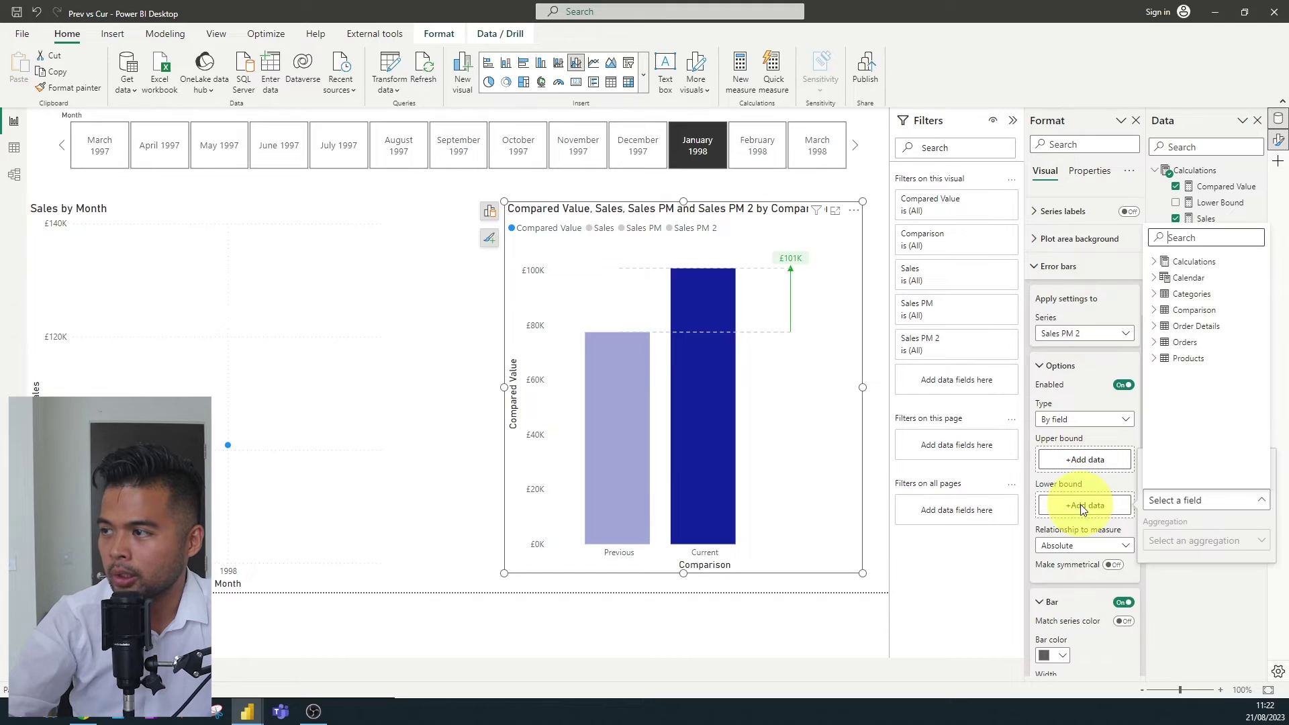
click(1156, 261)
click(1188, 298)
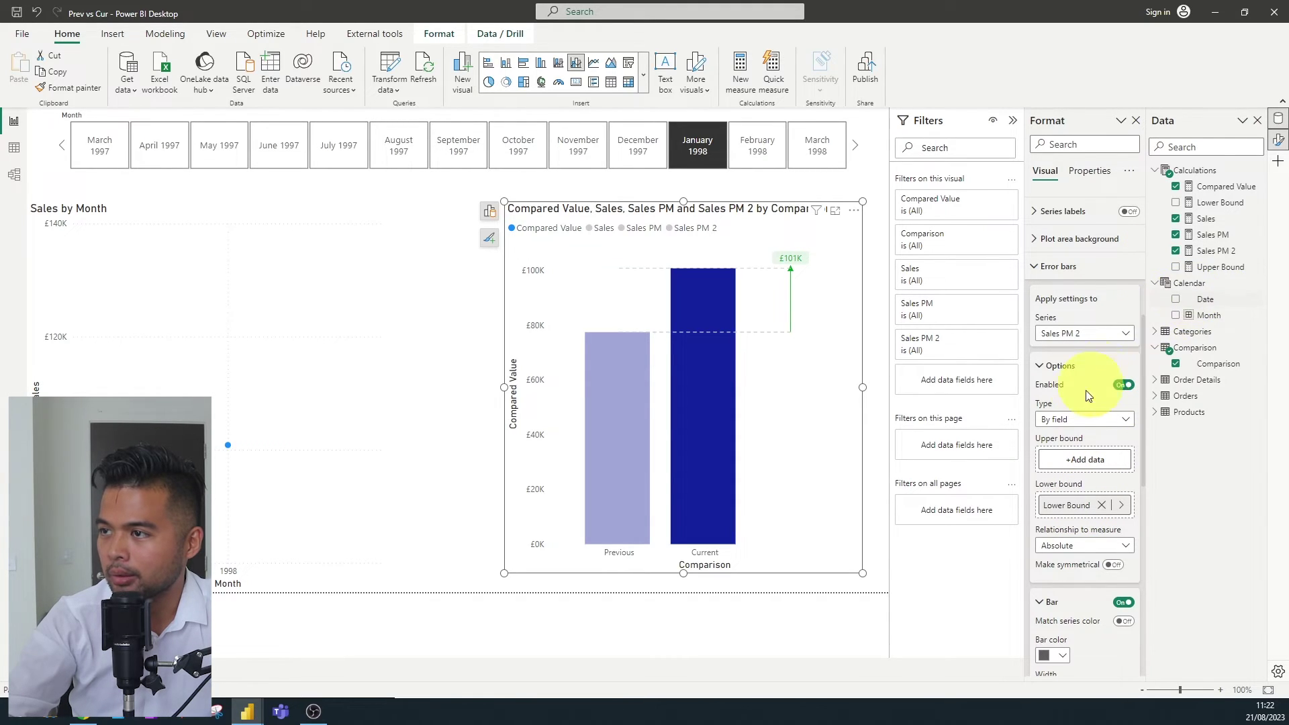
Filter to November 1997 and give the downward error bar a crimson colour and triangle marker.
click(636, 143)
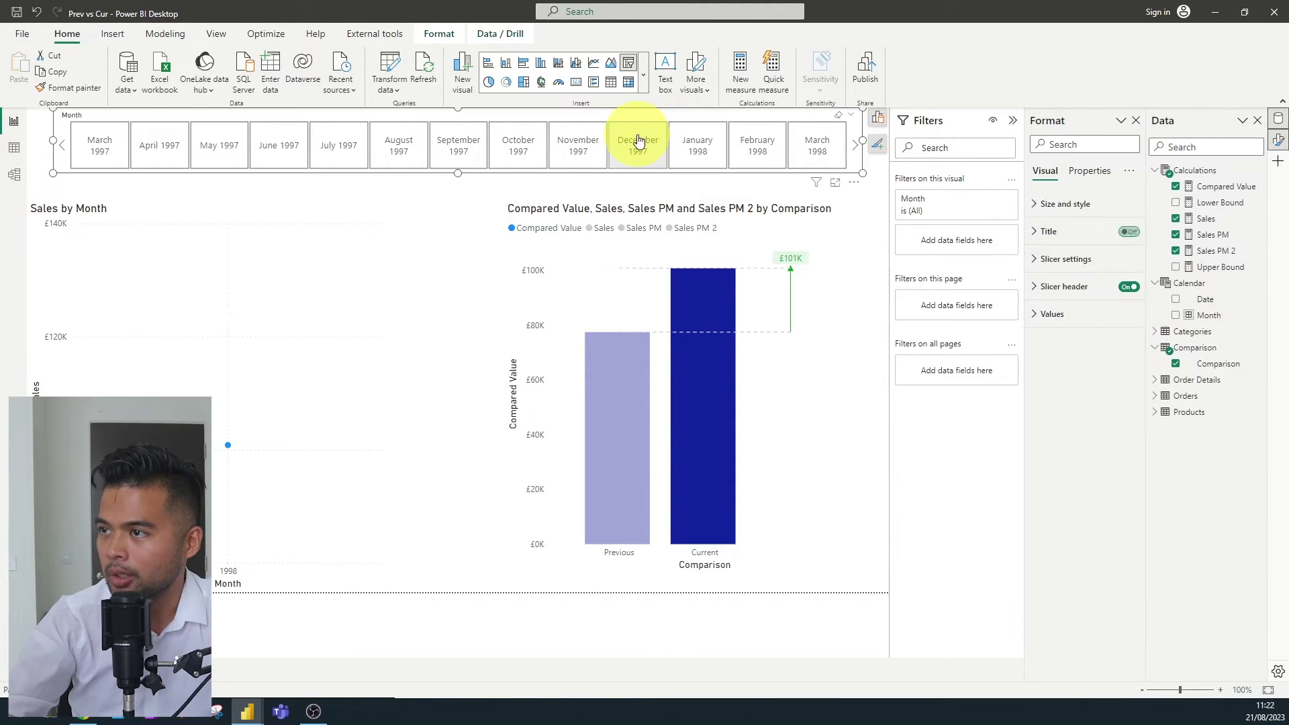
click(594, 154)
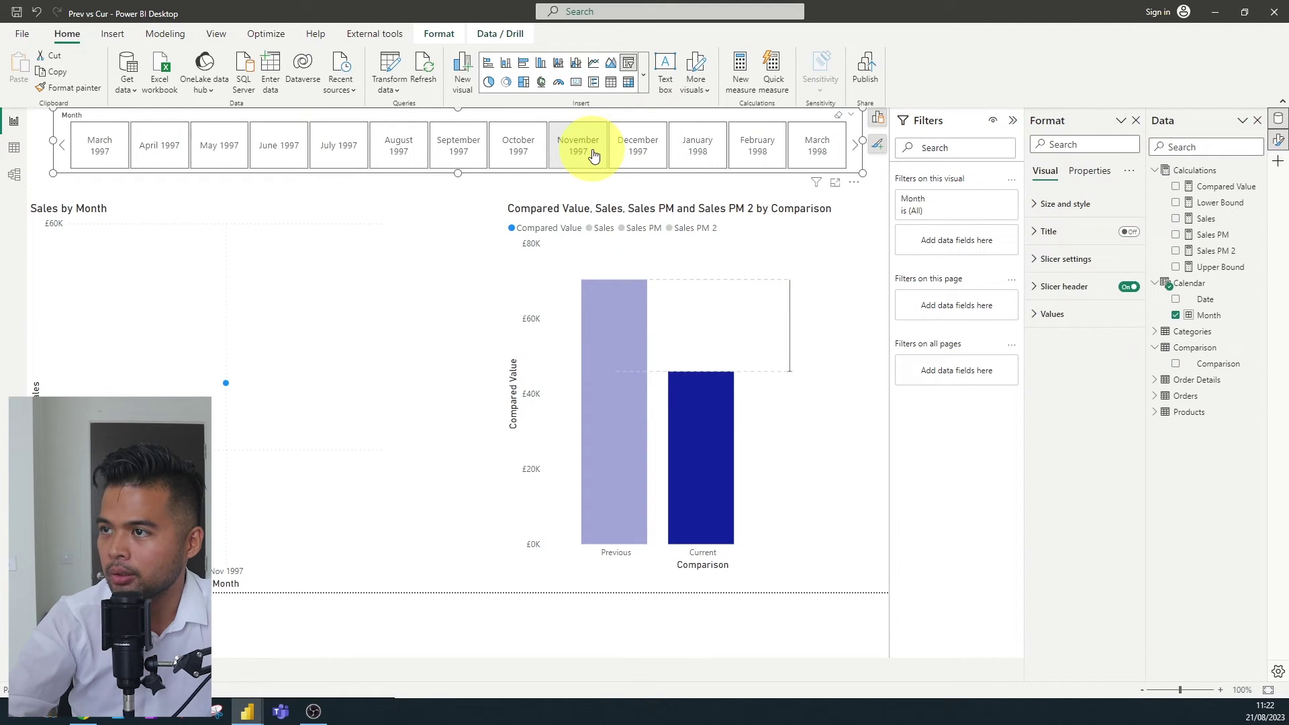
click(849, 323)
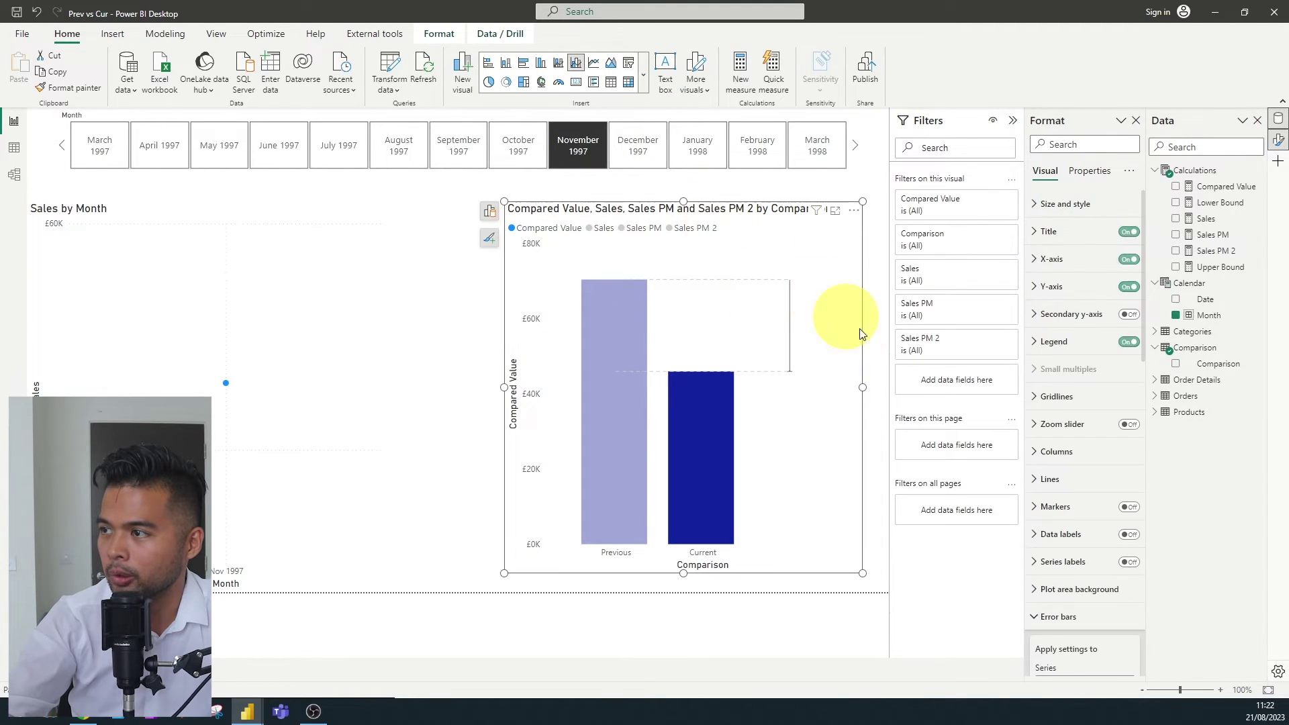
scroll(1111, 497, down, 8)
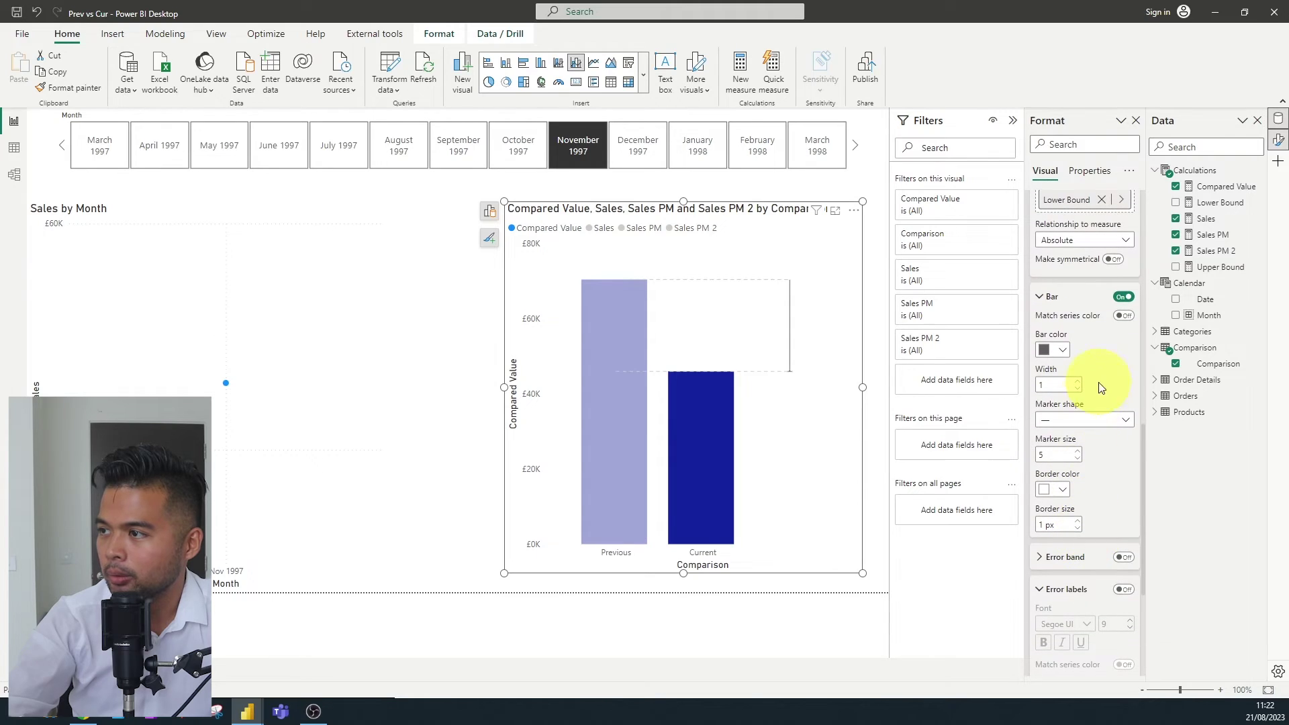
click(1062, 352)
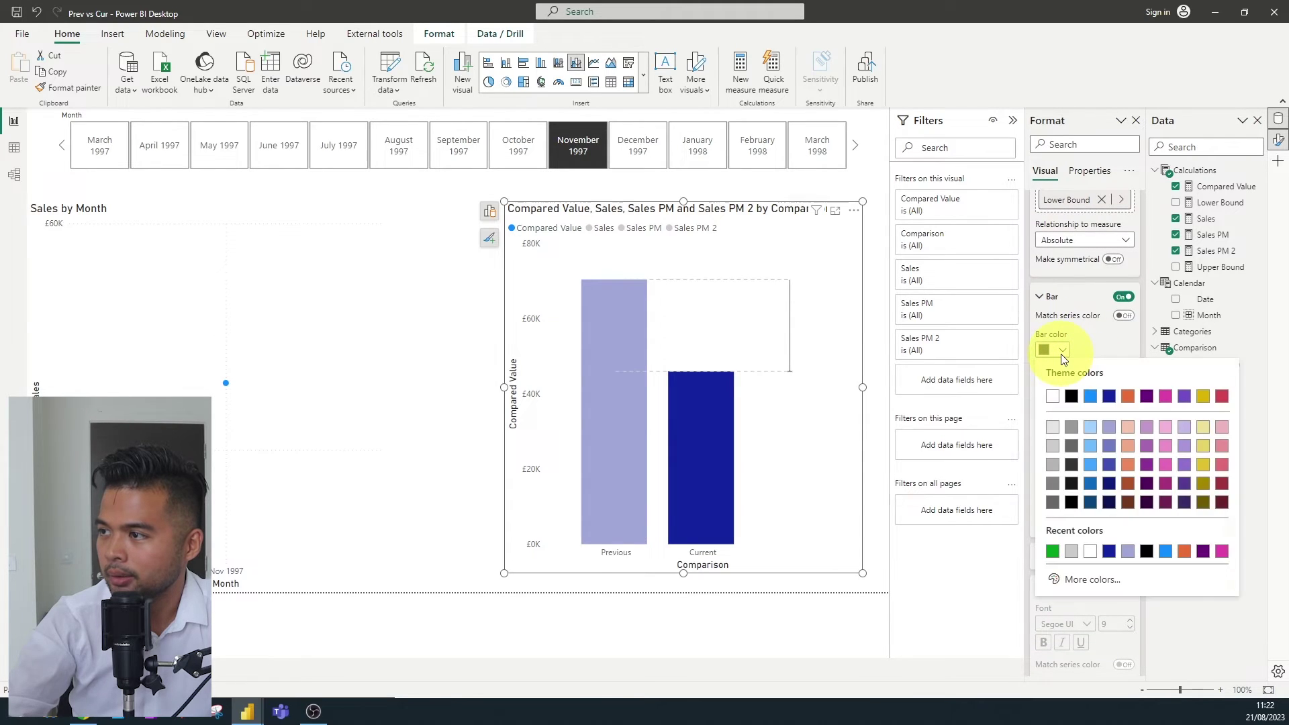
click(1222, 397)
click(1082, 420)
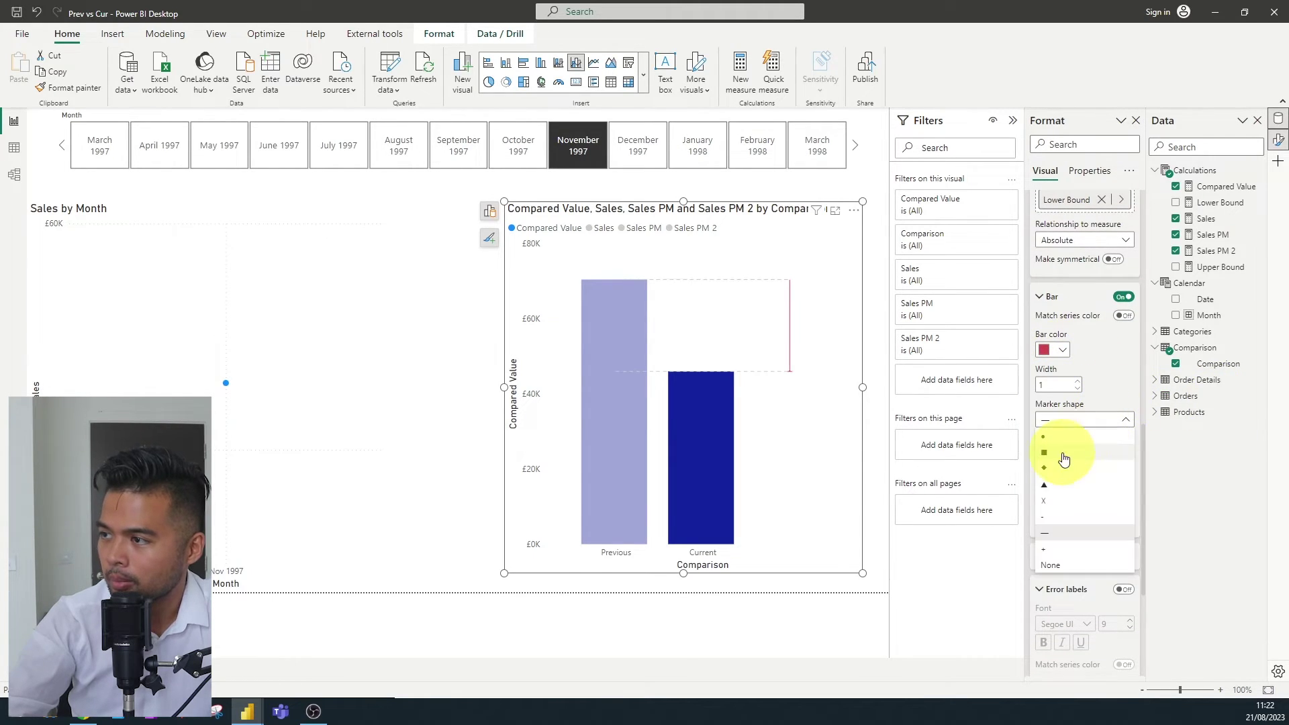
click(1053, 483)
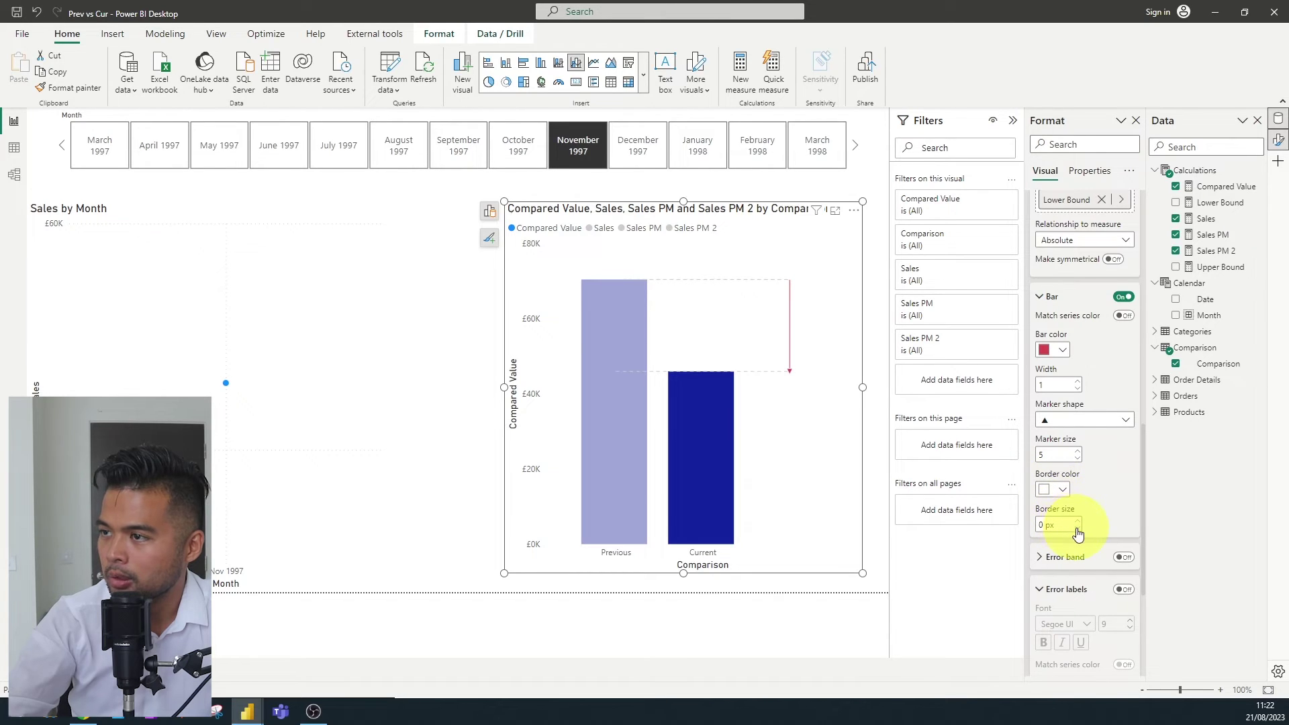
Show the £46K error label in crimson text and background, then filter back to December 1997.
scroll(1141, 521, down, 3)
click(1123, 362)
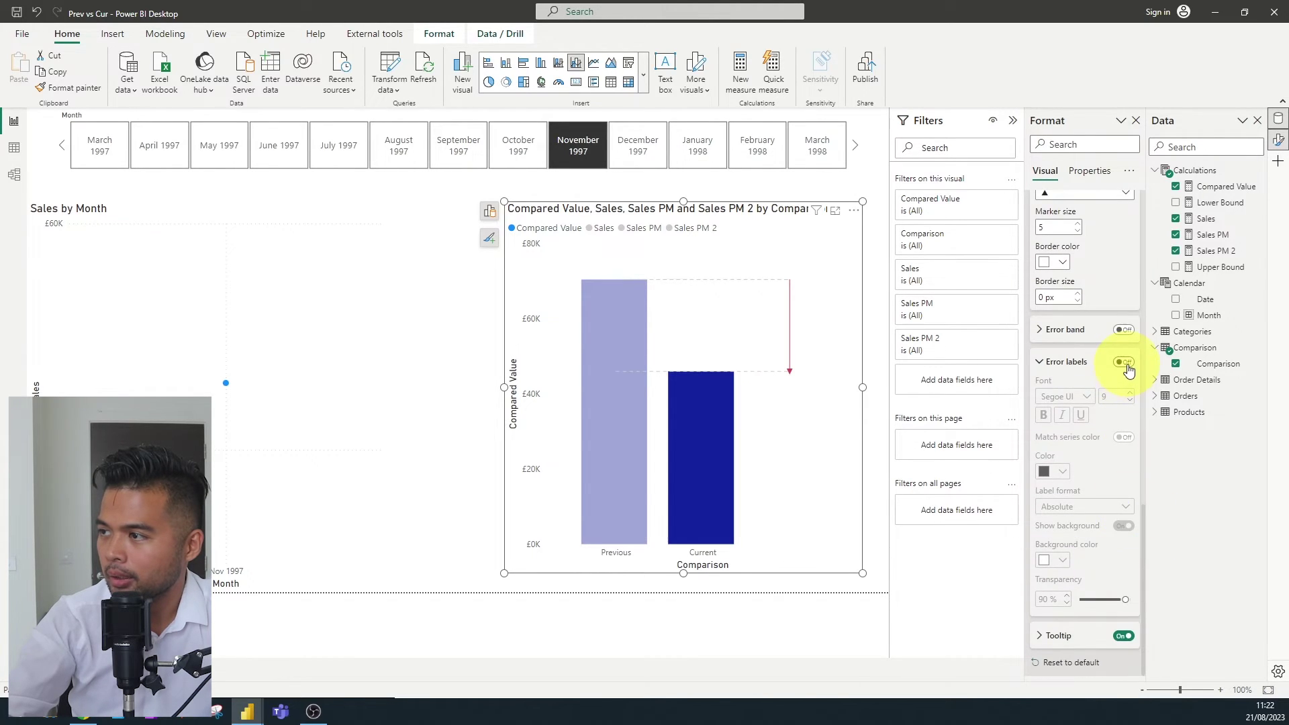
click(1052, 471)
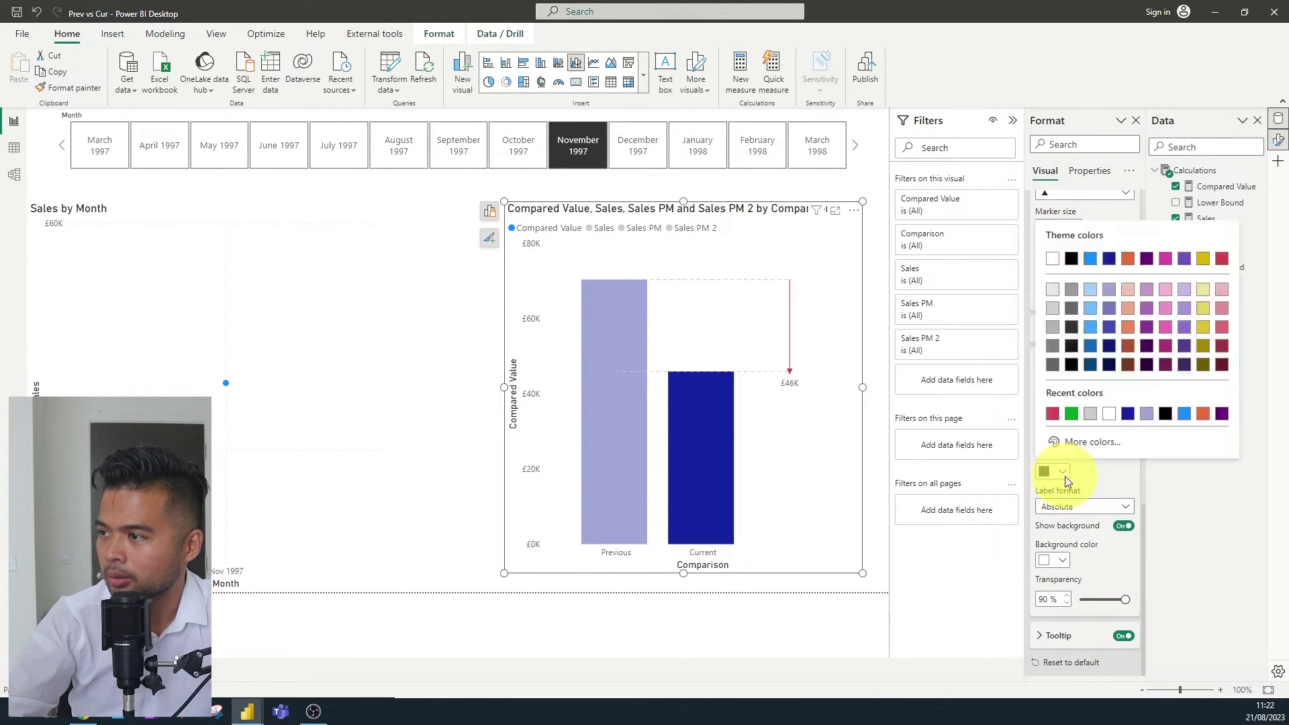
click(1049, 411)
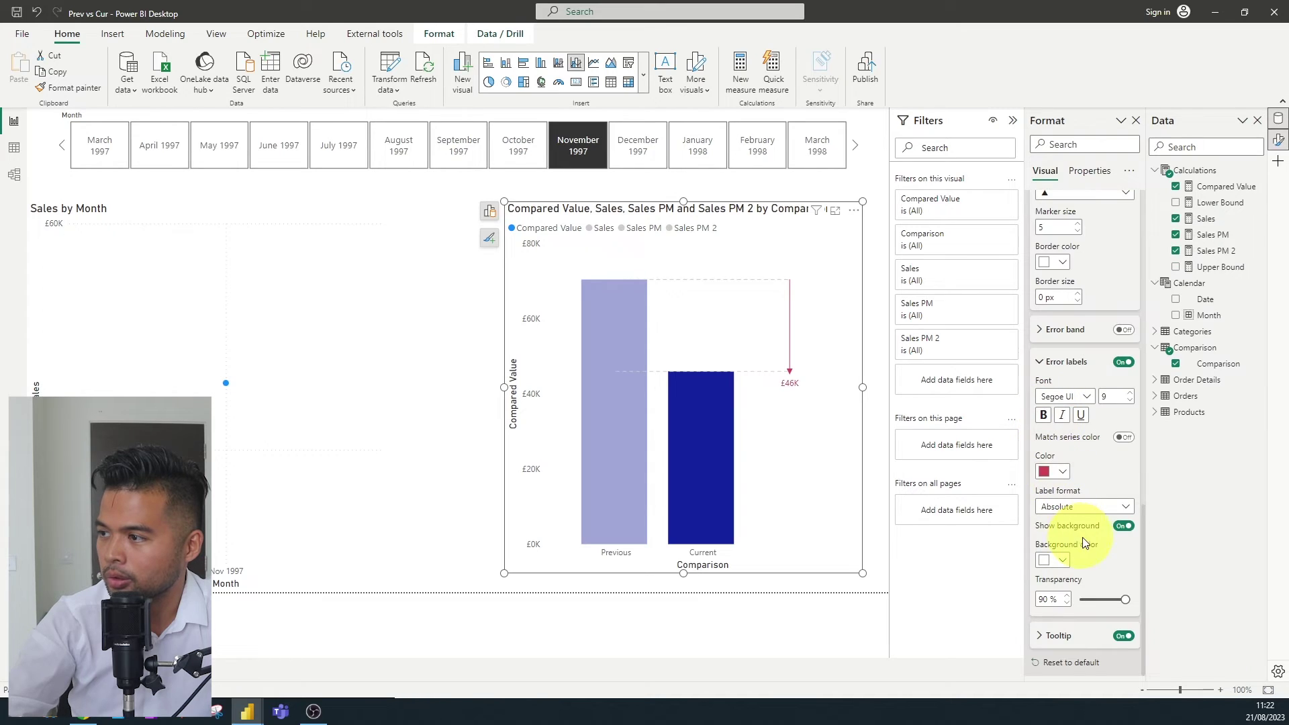
click(1052, 559)
click(1045, 500)
click(634, 147)
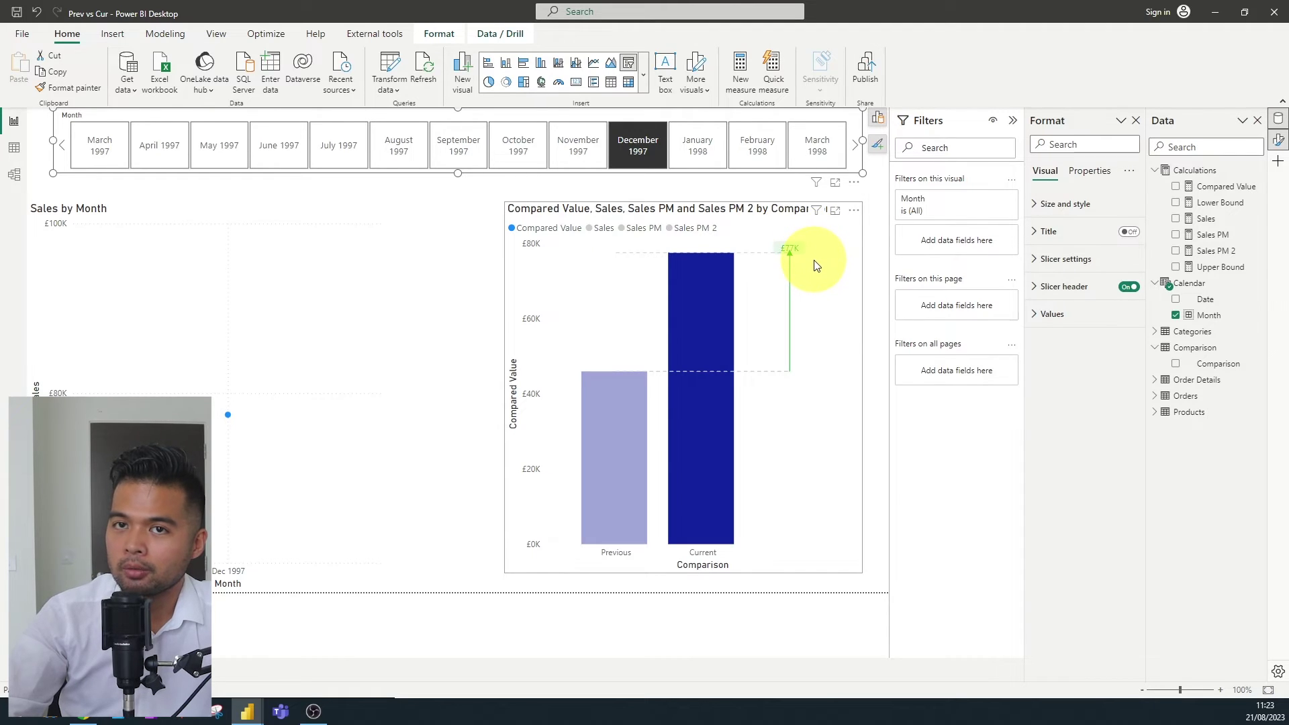
Create the Variance measure as DIVIDE(([Sales] - [Sales PM]), [Sales PM]).
right_click(1171, 170)
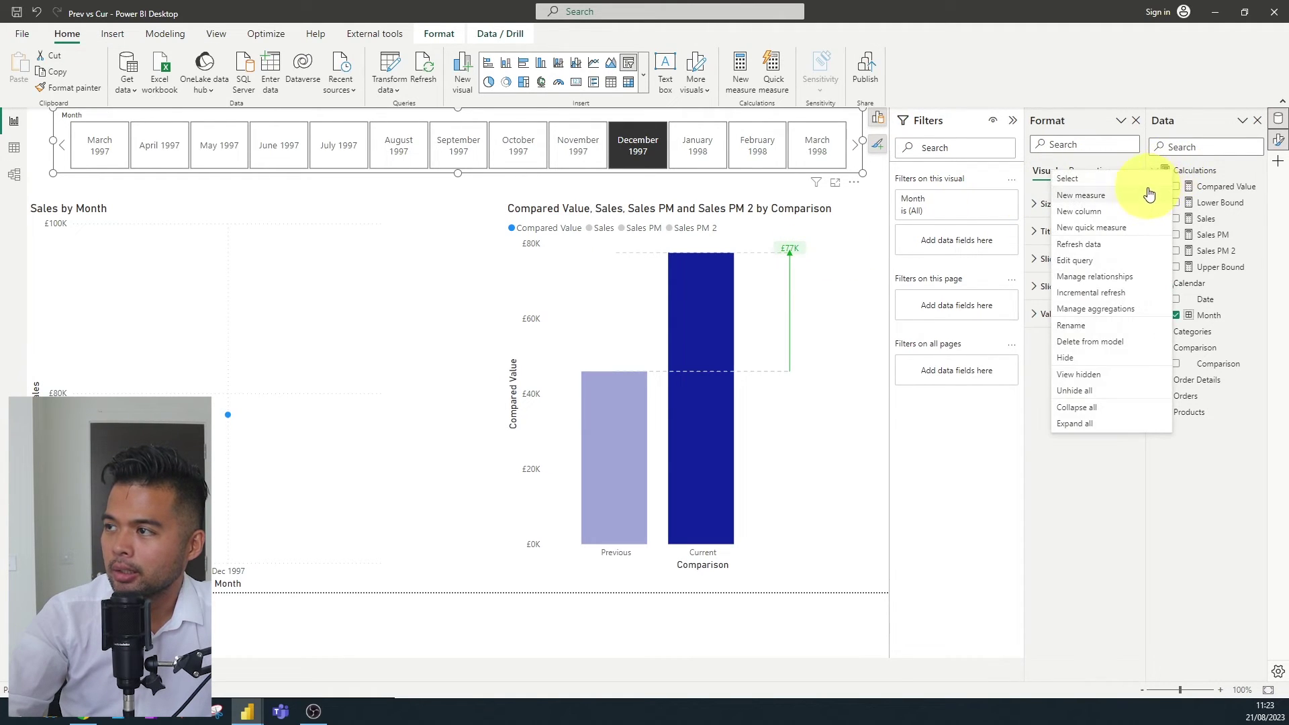
key(Escape)
click(741, 73)
text(V)
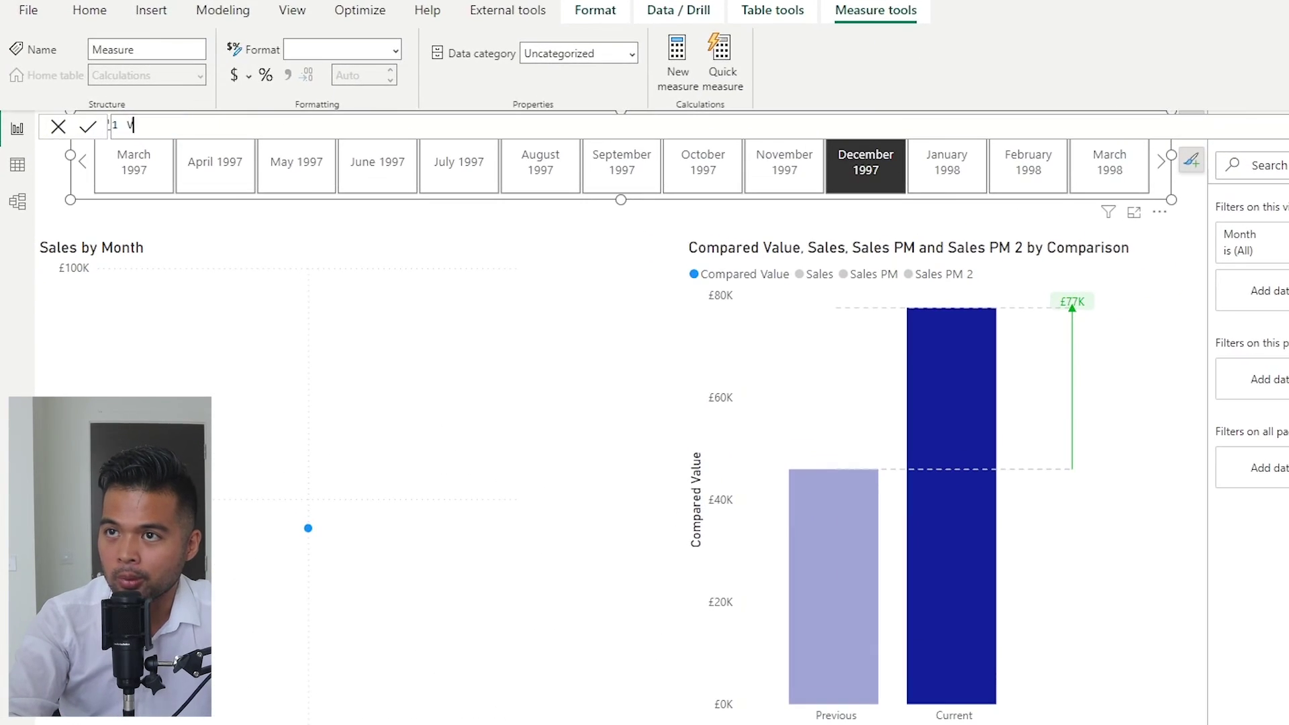
text(ariance = DIVID)
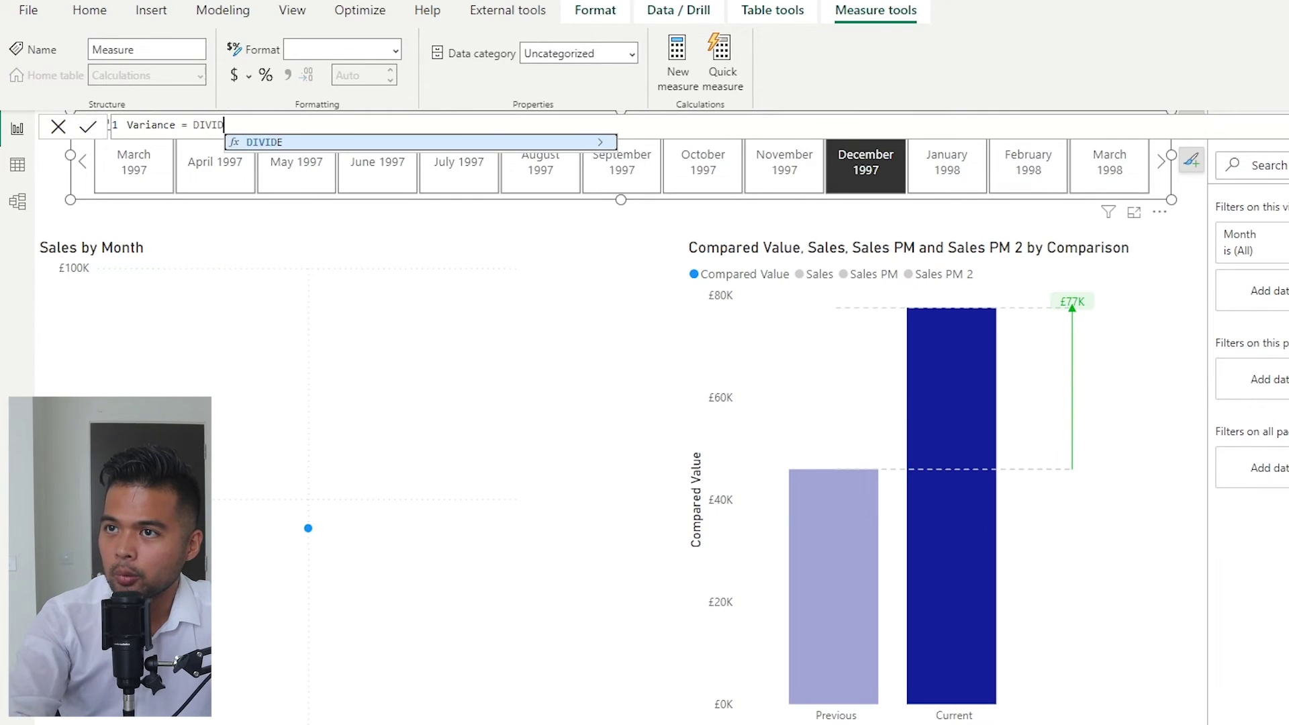
text(E( ())
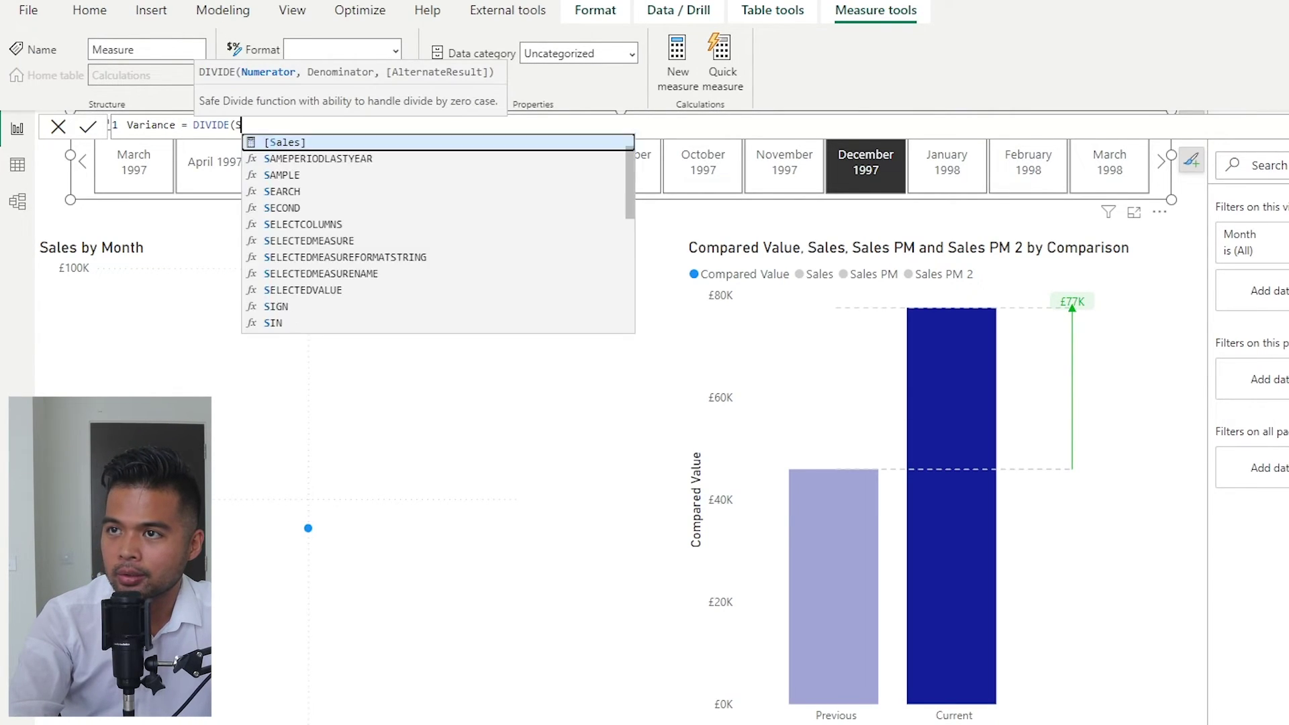
text(Sae)
key(Tab)
text(- [)
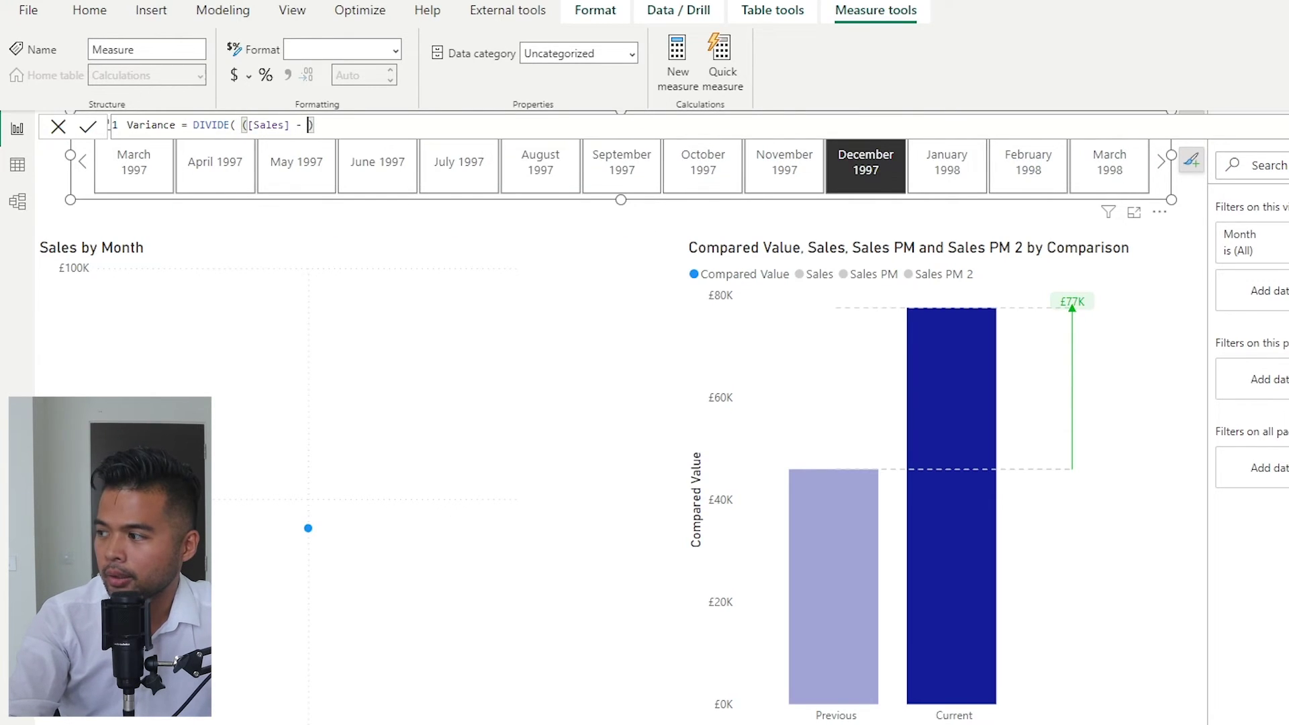
text(Sale)
key(Up)
key(Tab)
text(),)
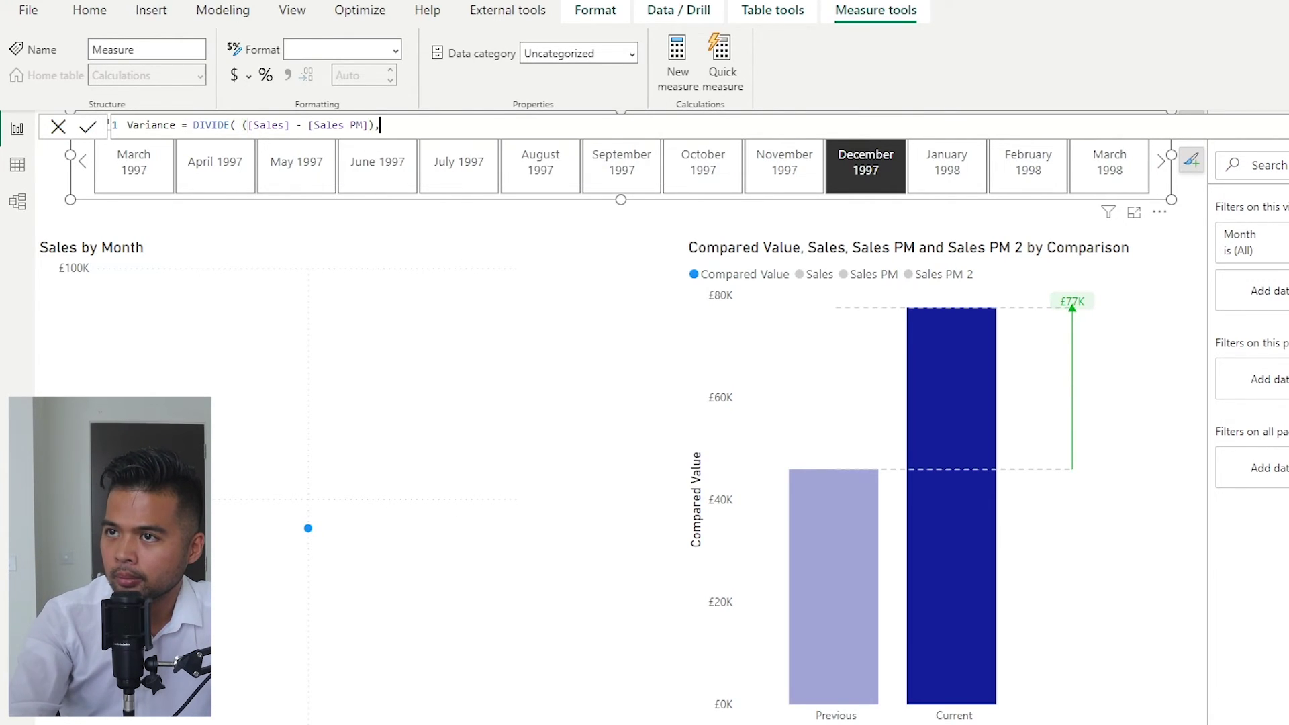
text( Sal)
key(Up)
key(Tab)
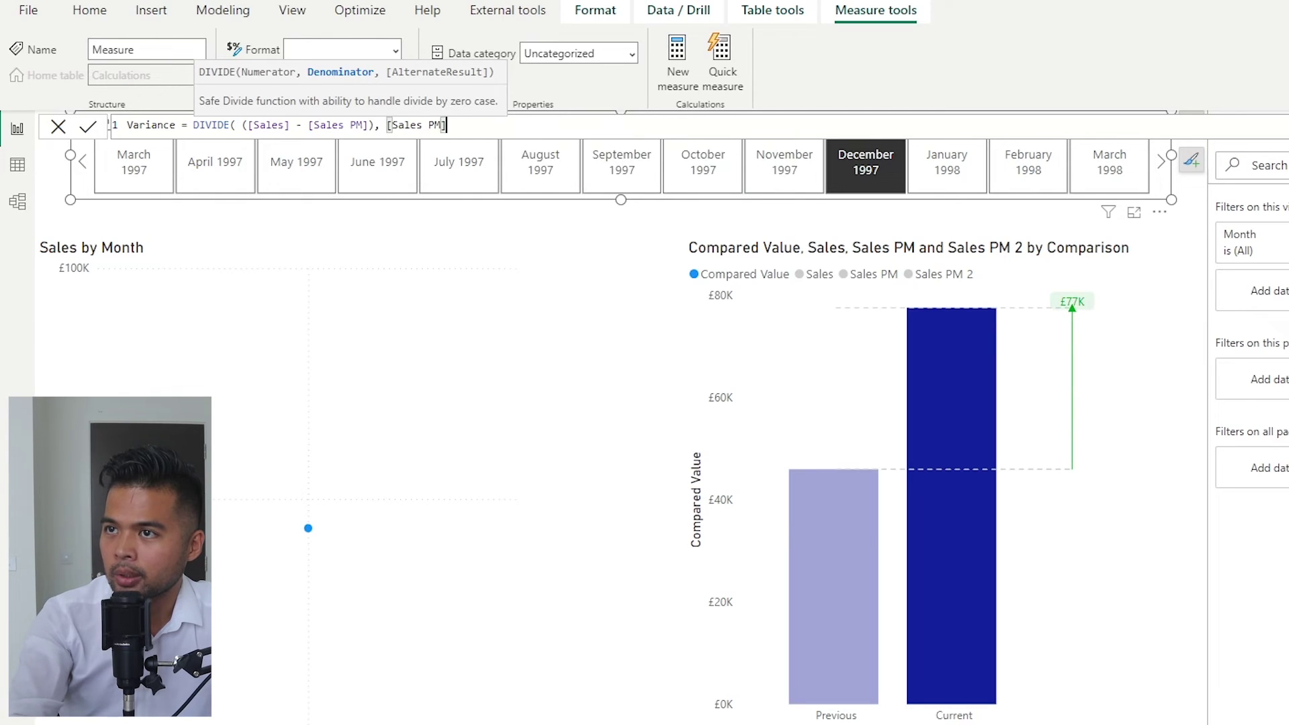
text())
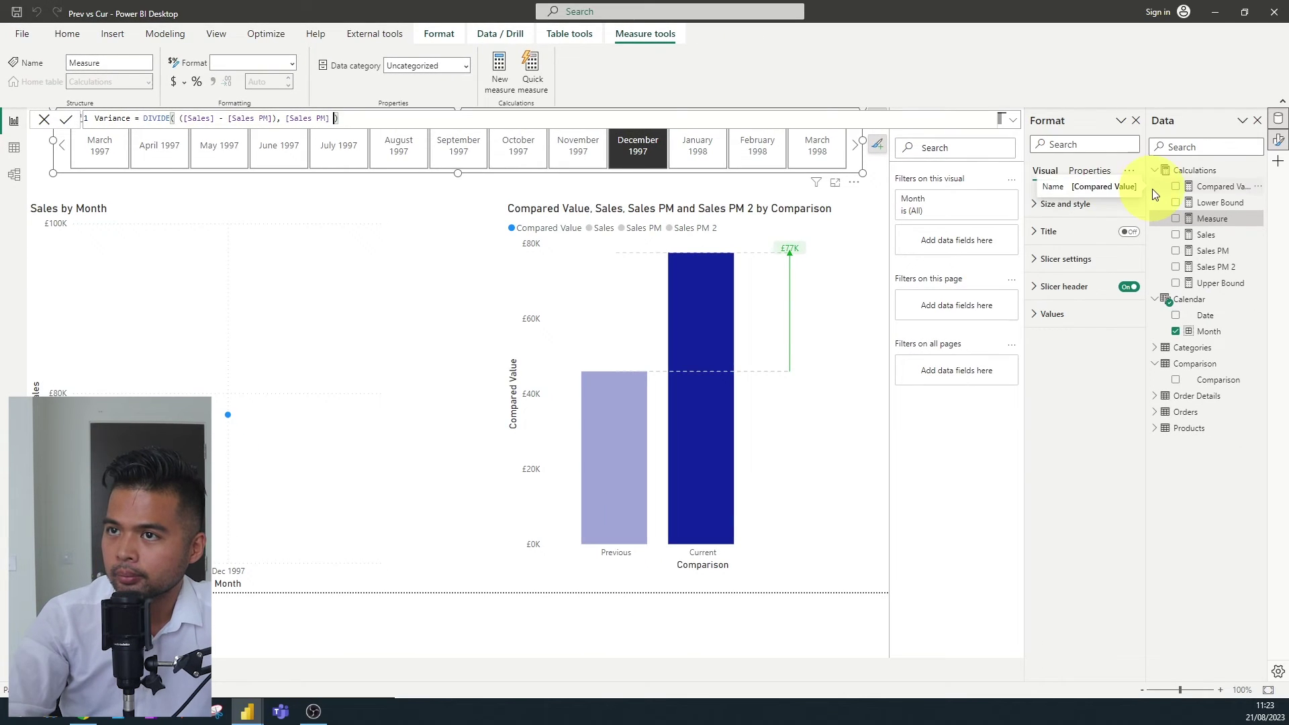
key(Return)
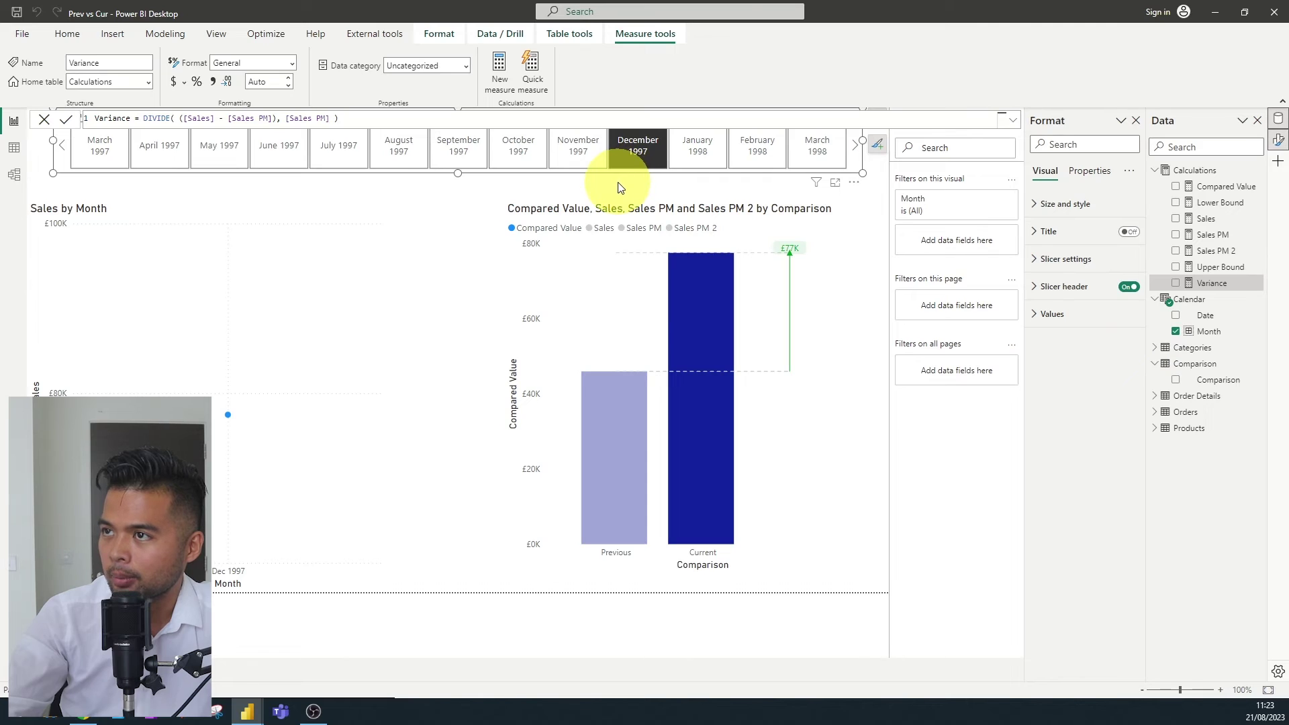
Give Sales PM a Dynamic format string """" & FORMAT([Variance], "0.0%") & ".
click(1213, 237)
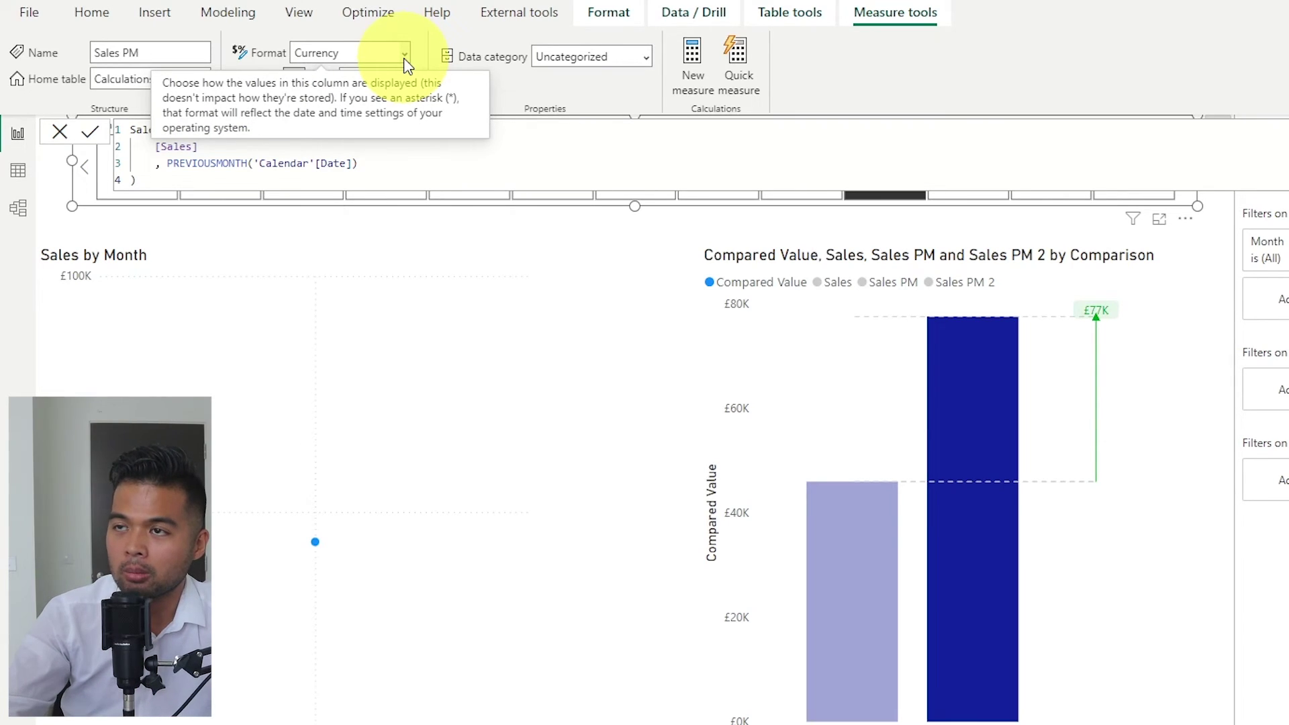
click(404, 58)
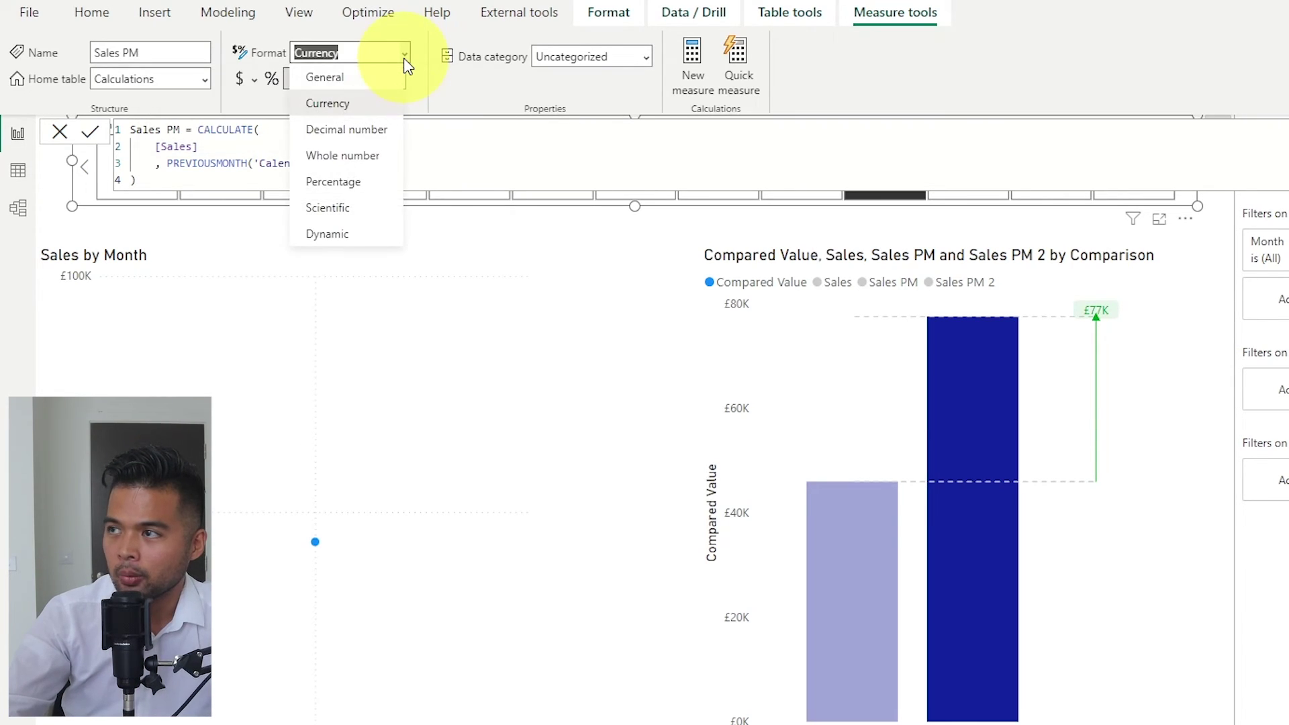
click(349, 236)
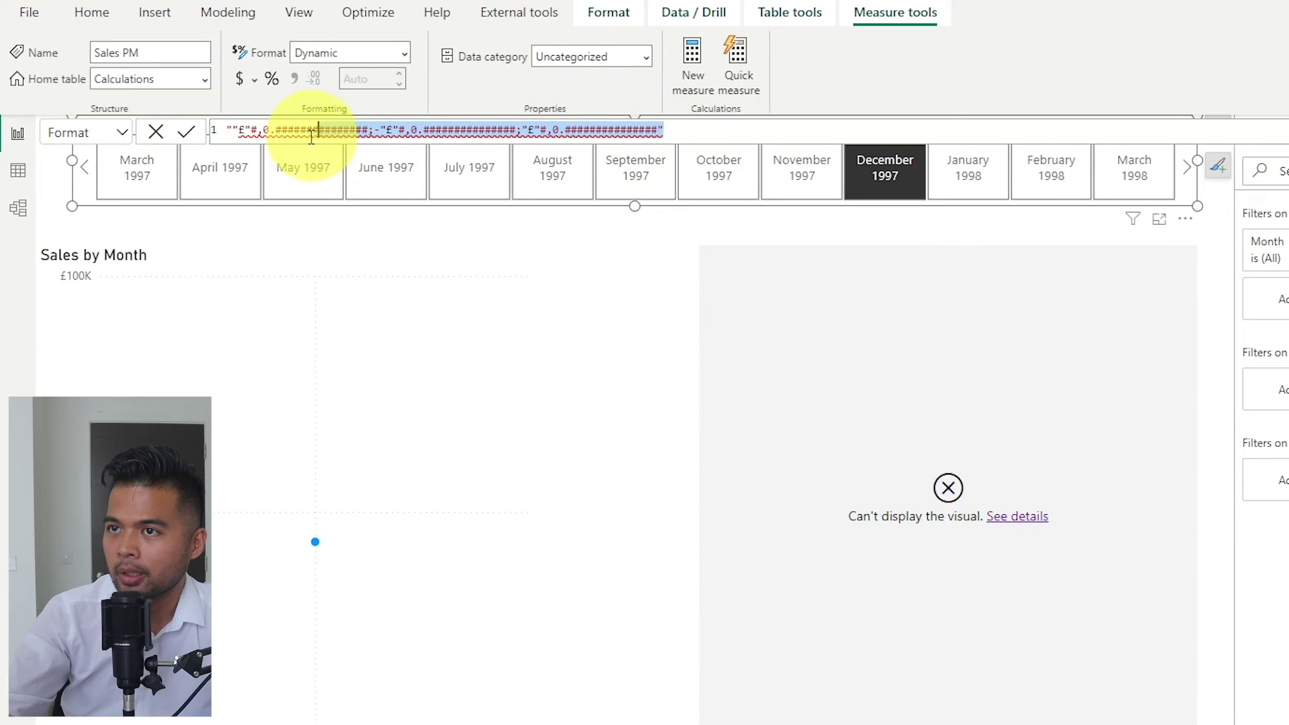
drag(664, 130, 215, 127)
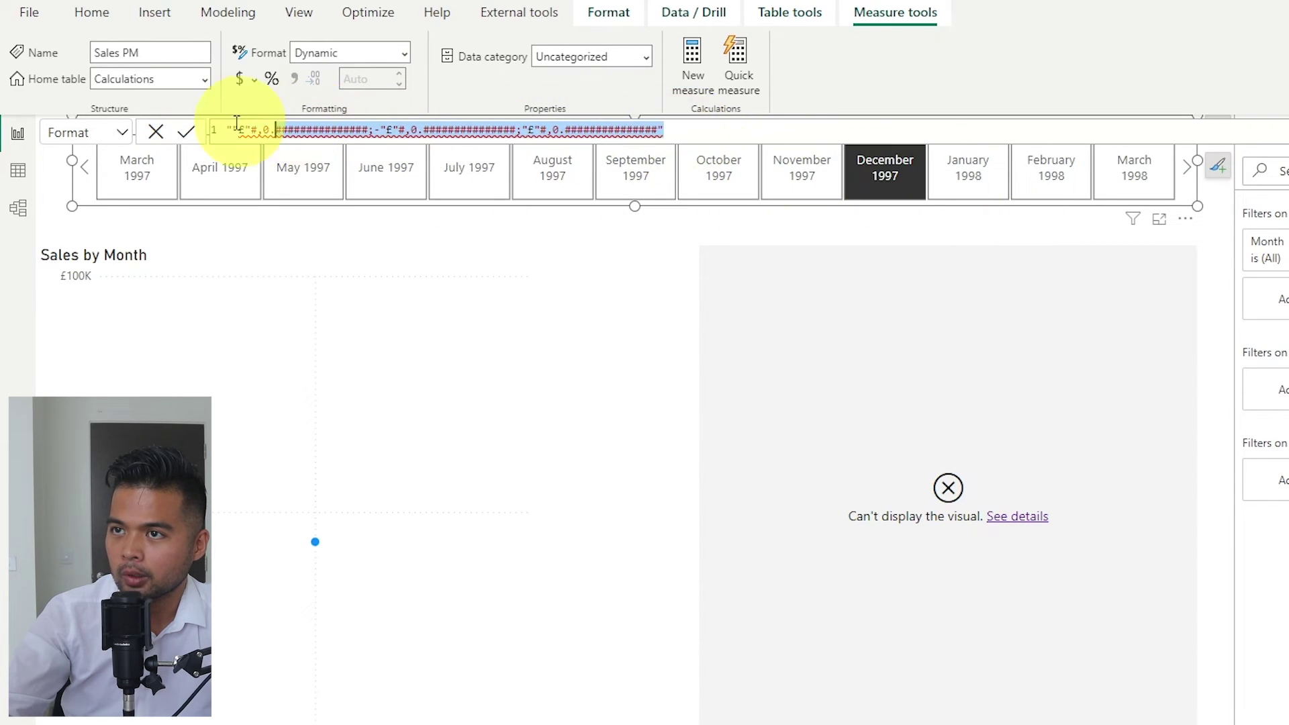
text(")
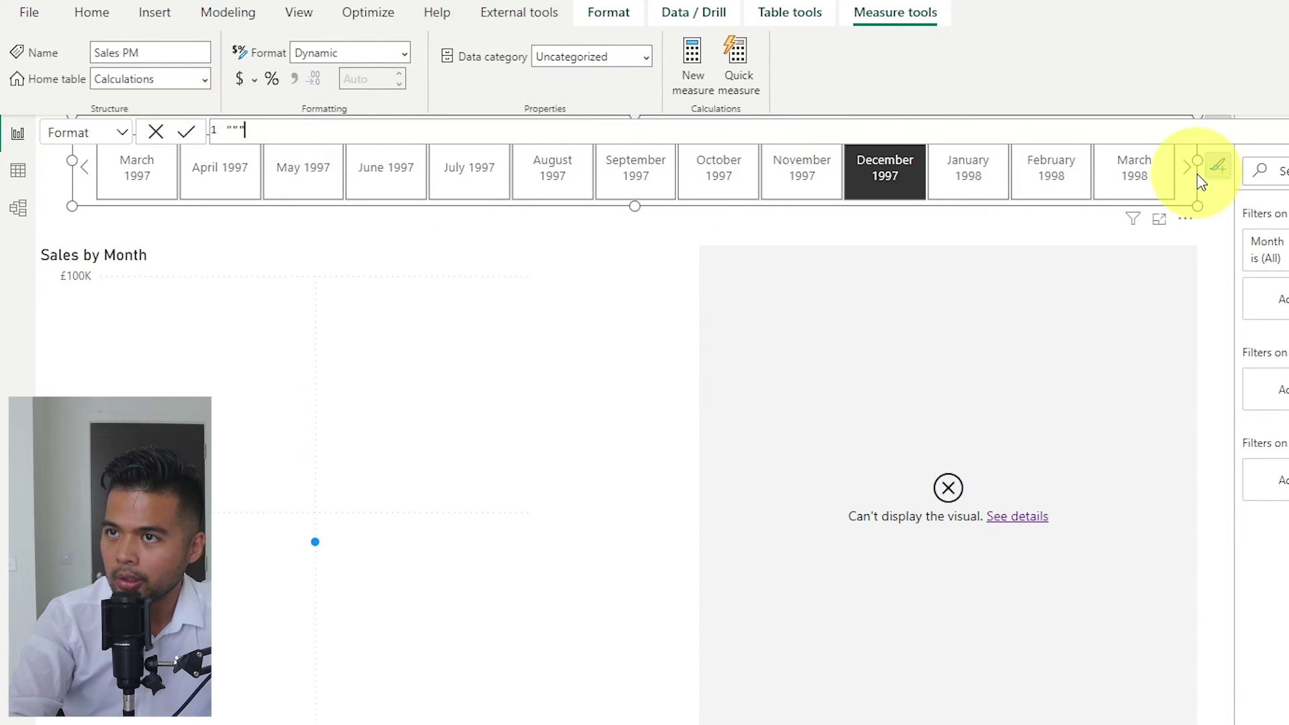
text(" &)
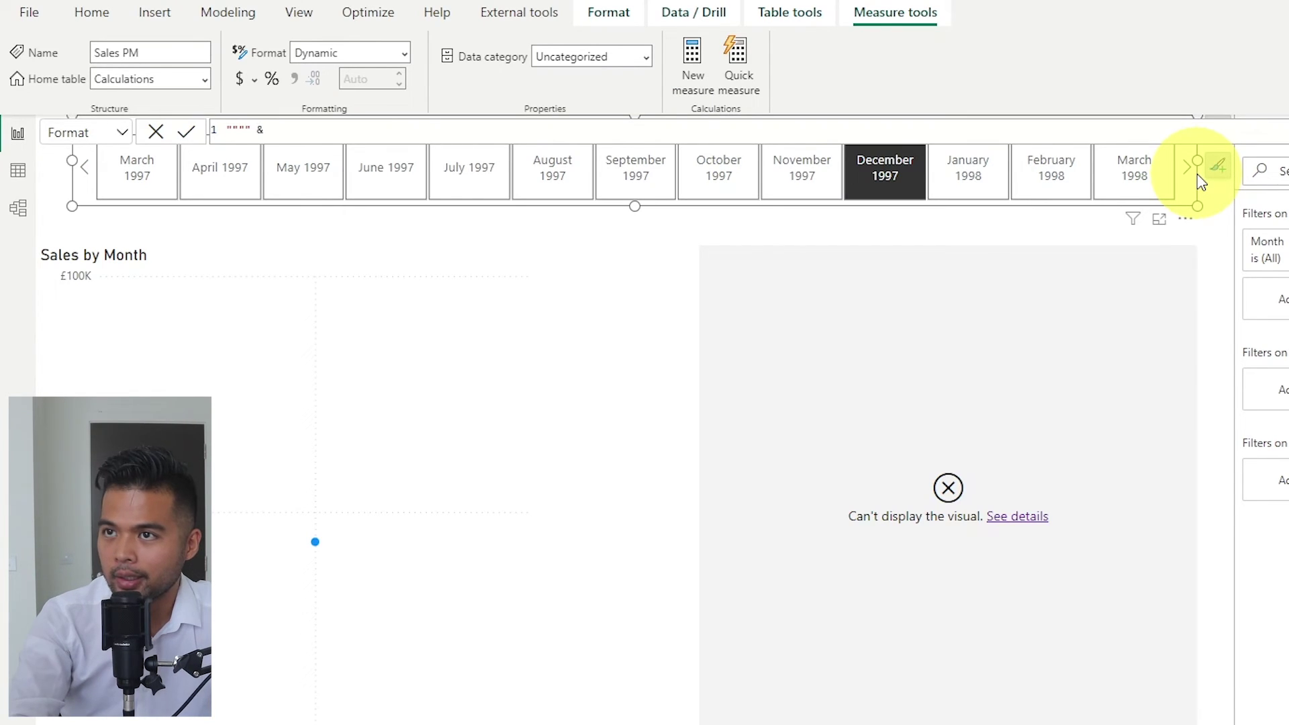
text("" & FORMAT(Var)
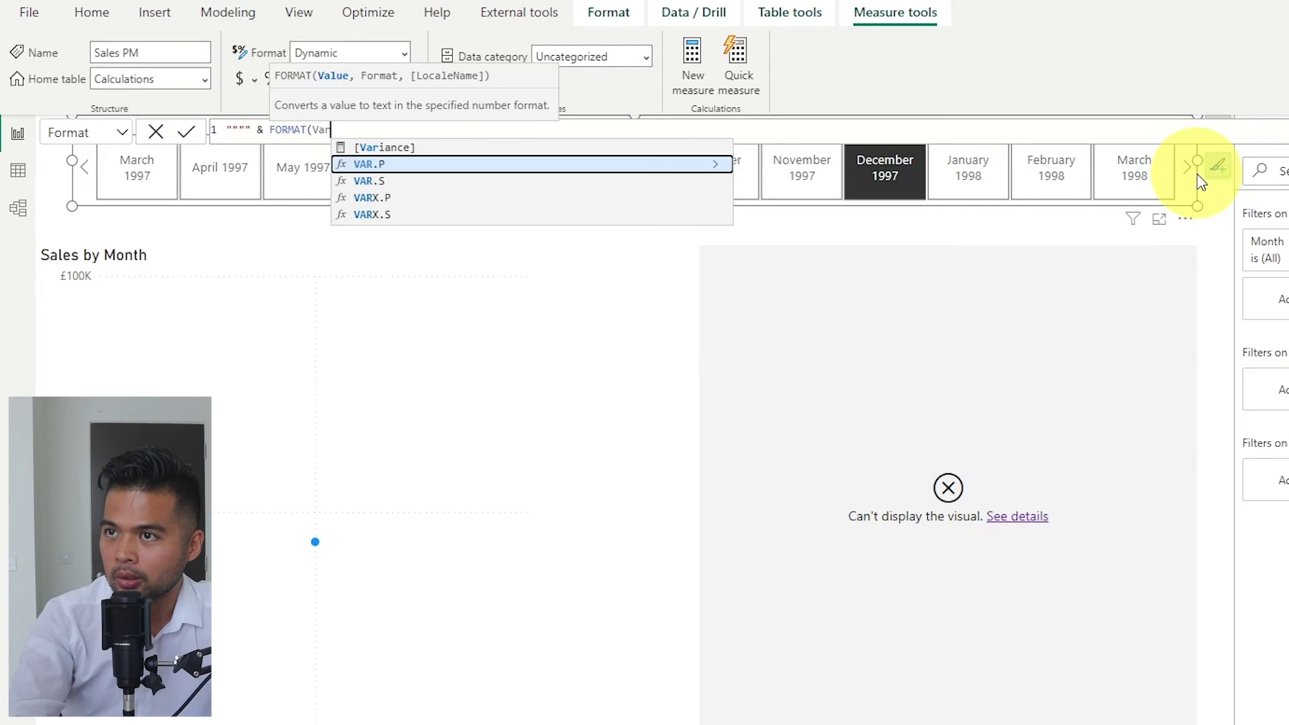
key(Up)
key(Tab)
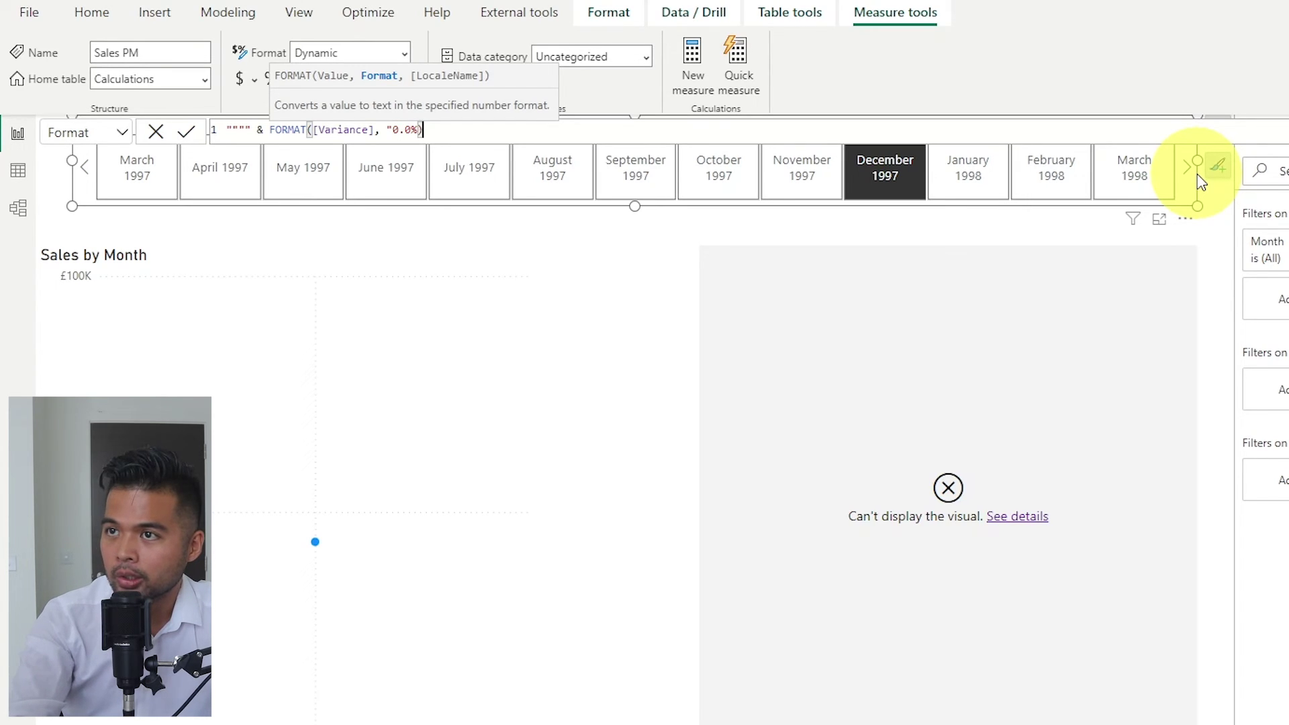
text(, "0.0%")
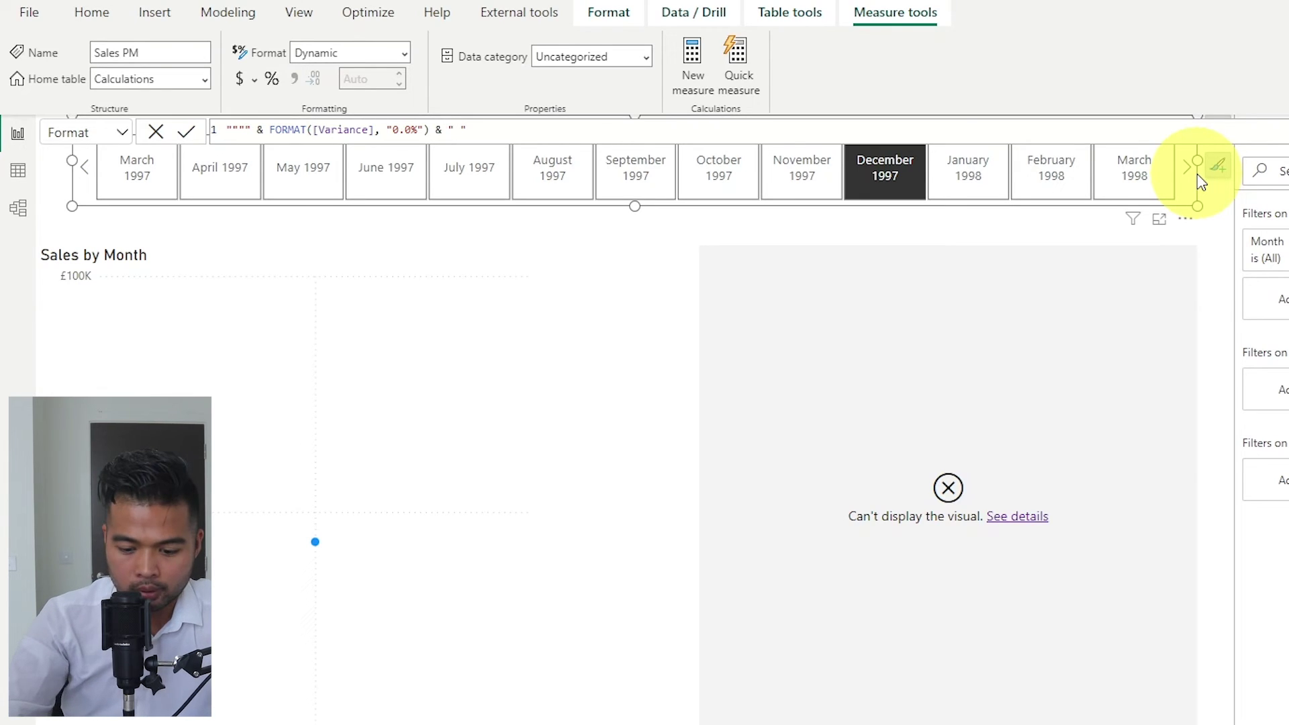
text() & ")
Append the ▲ symbol to the format string and commit it so the label reads 68.7% ▲.
key(super+period)
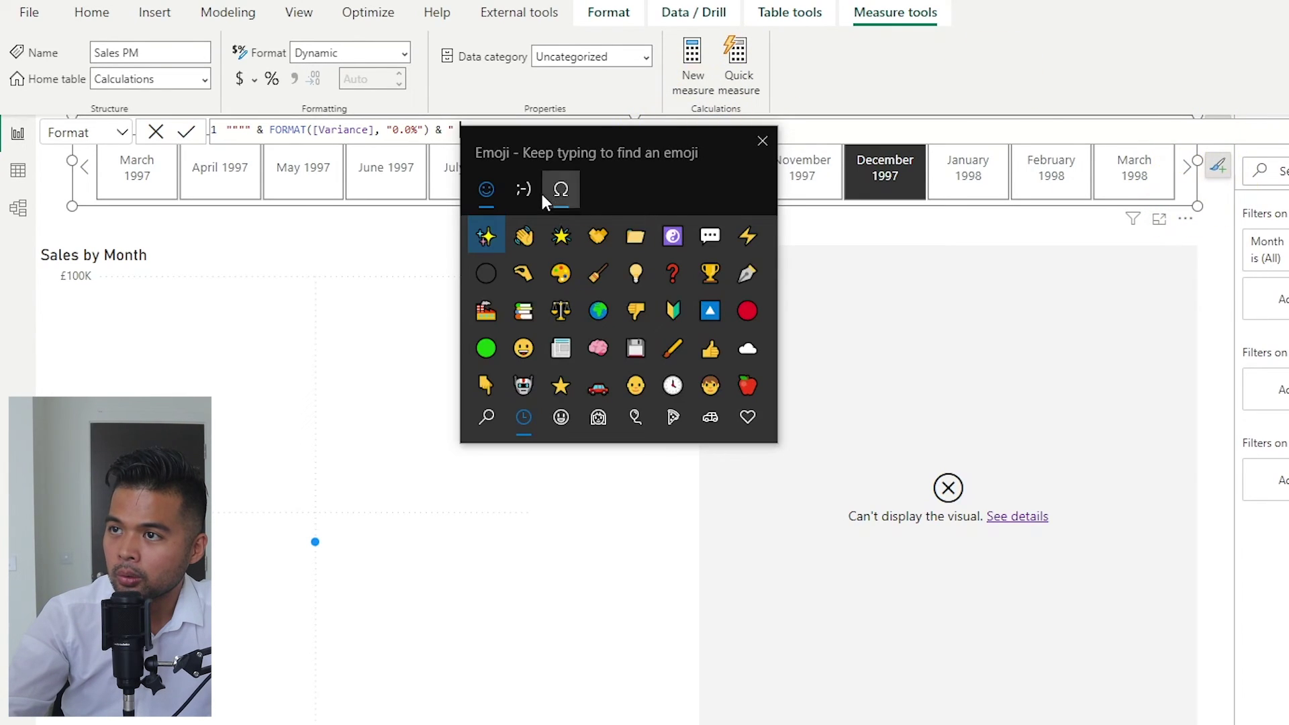
click(559, 192)
click(523, 235)
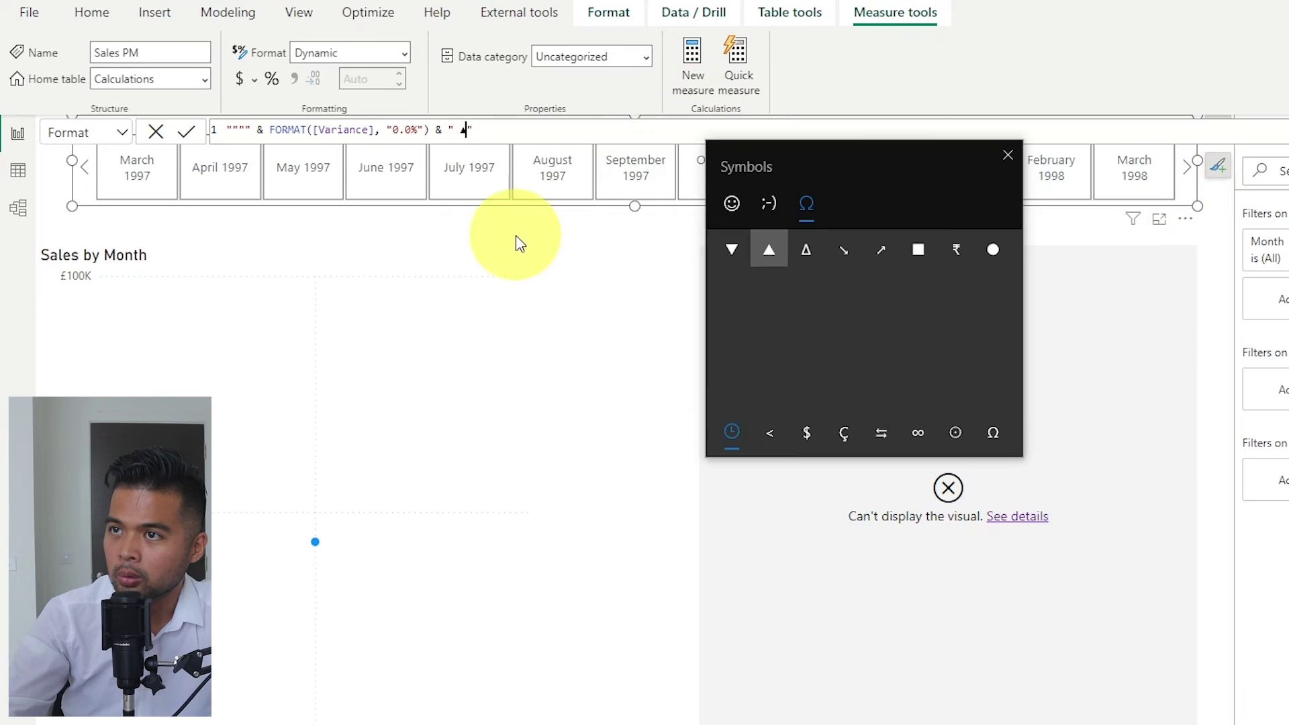
click(533, 130)
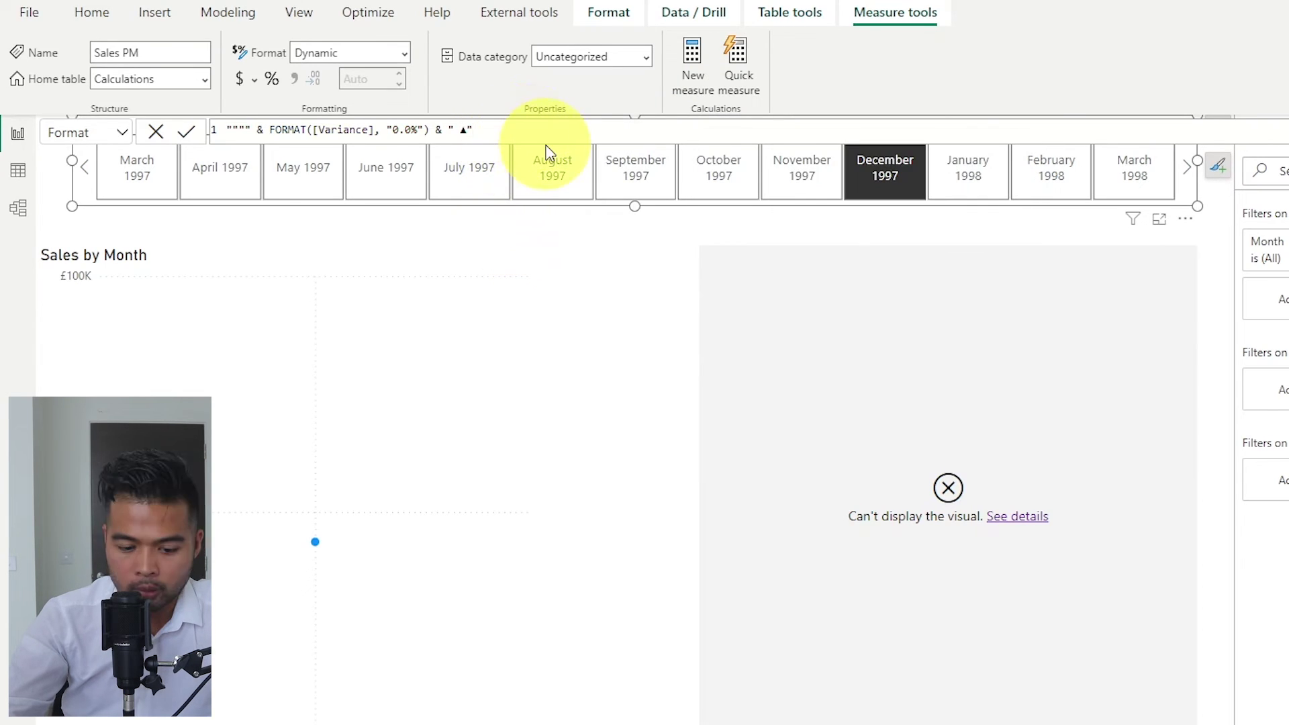
key(ctrl+a)
key(ctrl+c)
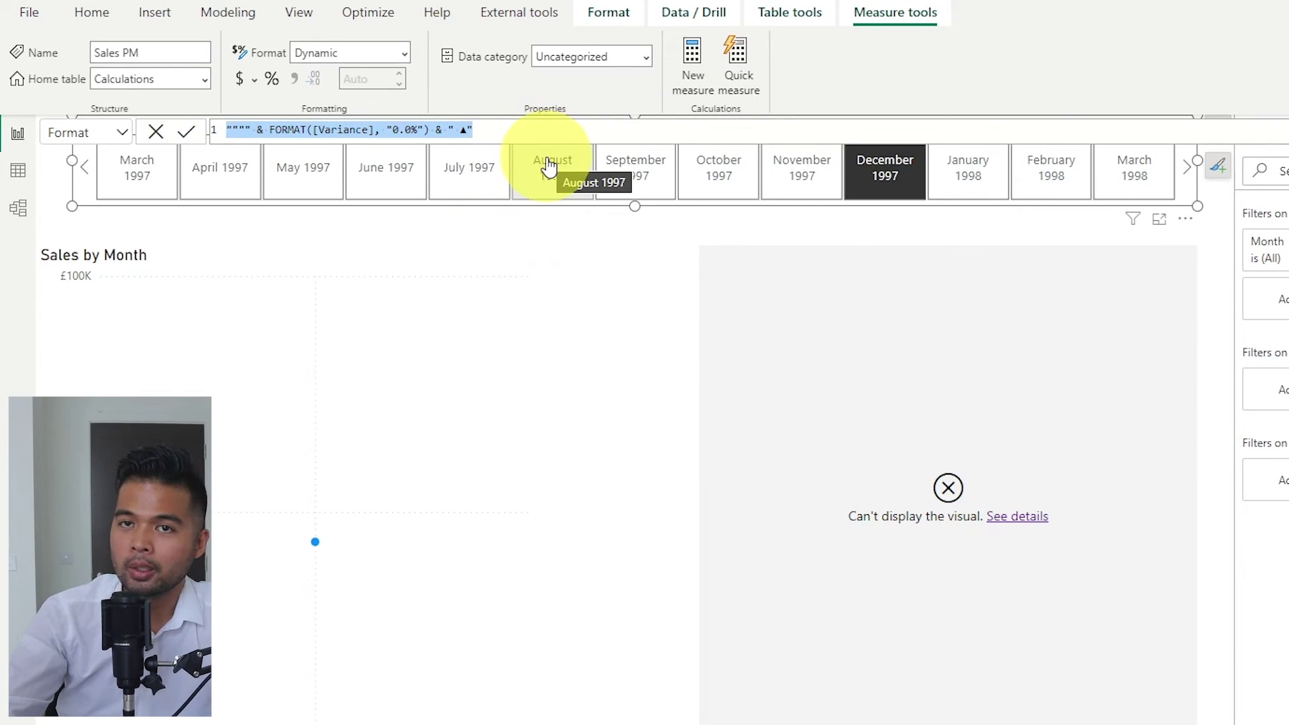
click(590, 128)
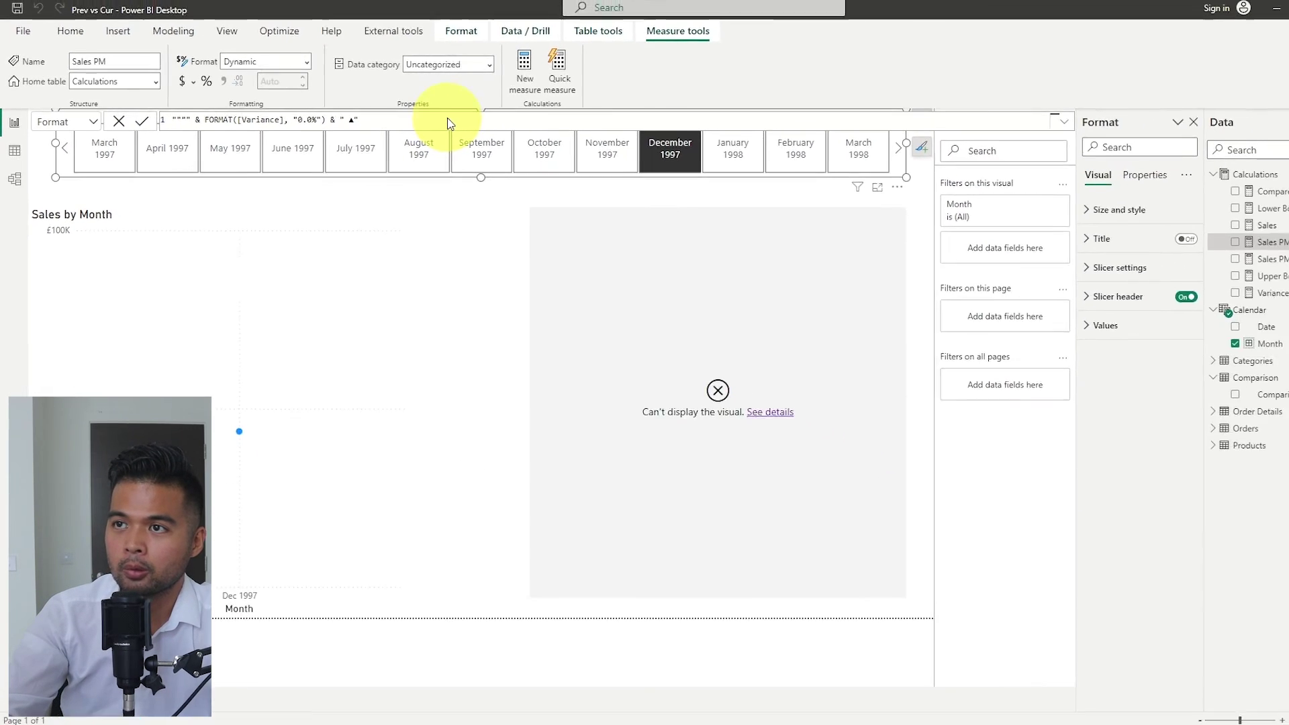
key(Return)
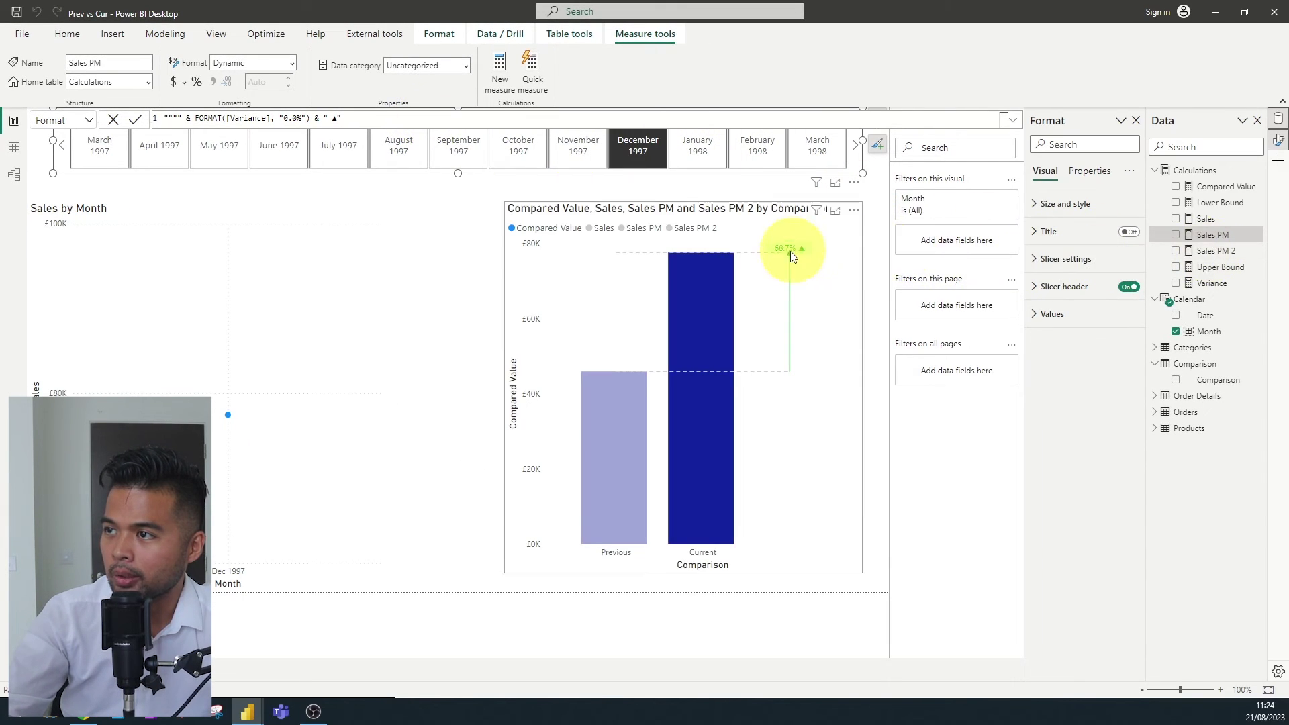
Give Sales PM 2 a dynamic Variance-percentage format ending in ▼, then select November 1997.
click(1217, 252)
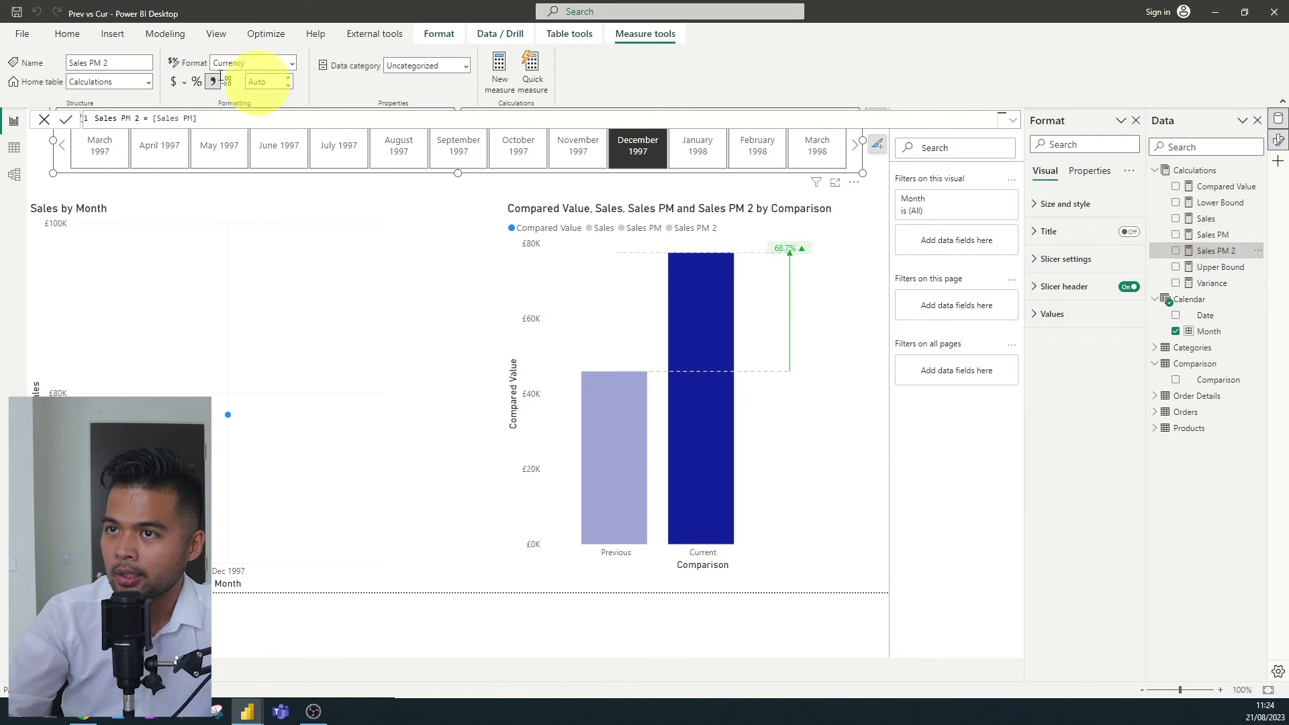
click(292, 65)
click(242, 191)
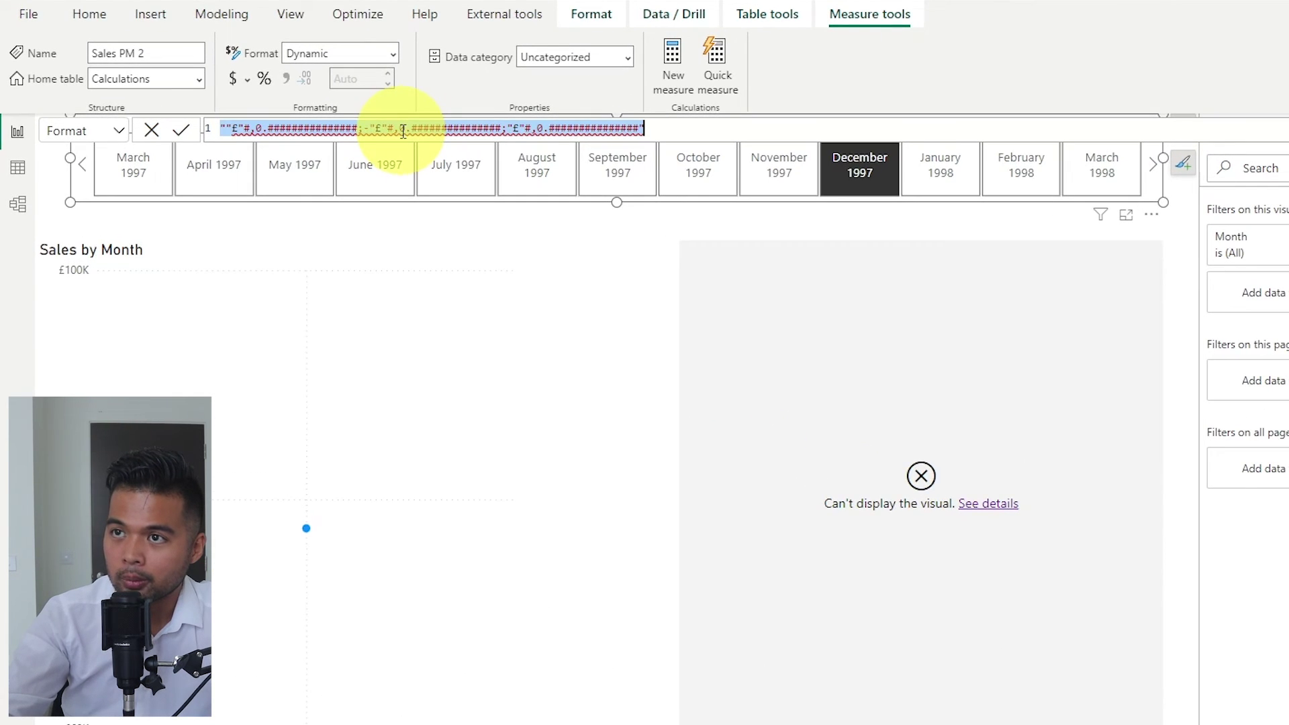
key(ctrl+v)
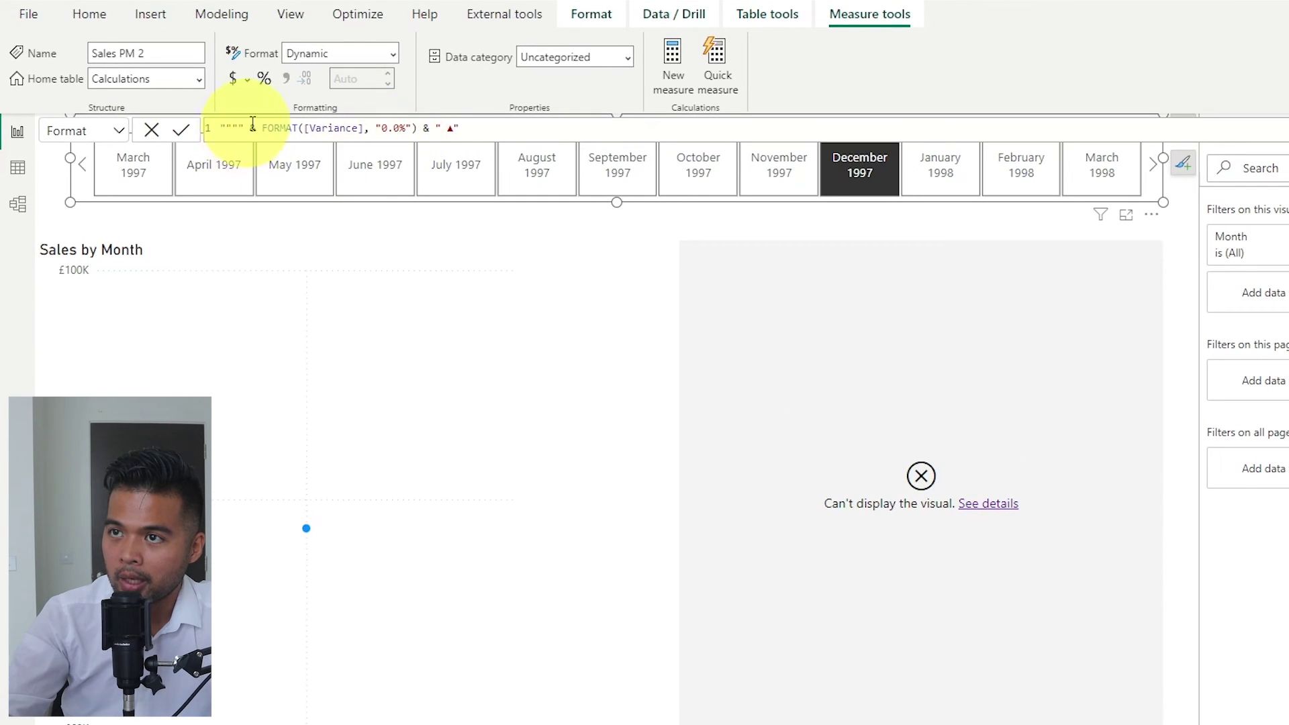
text(")
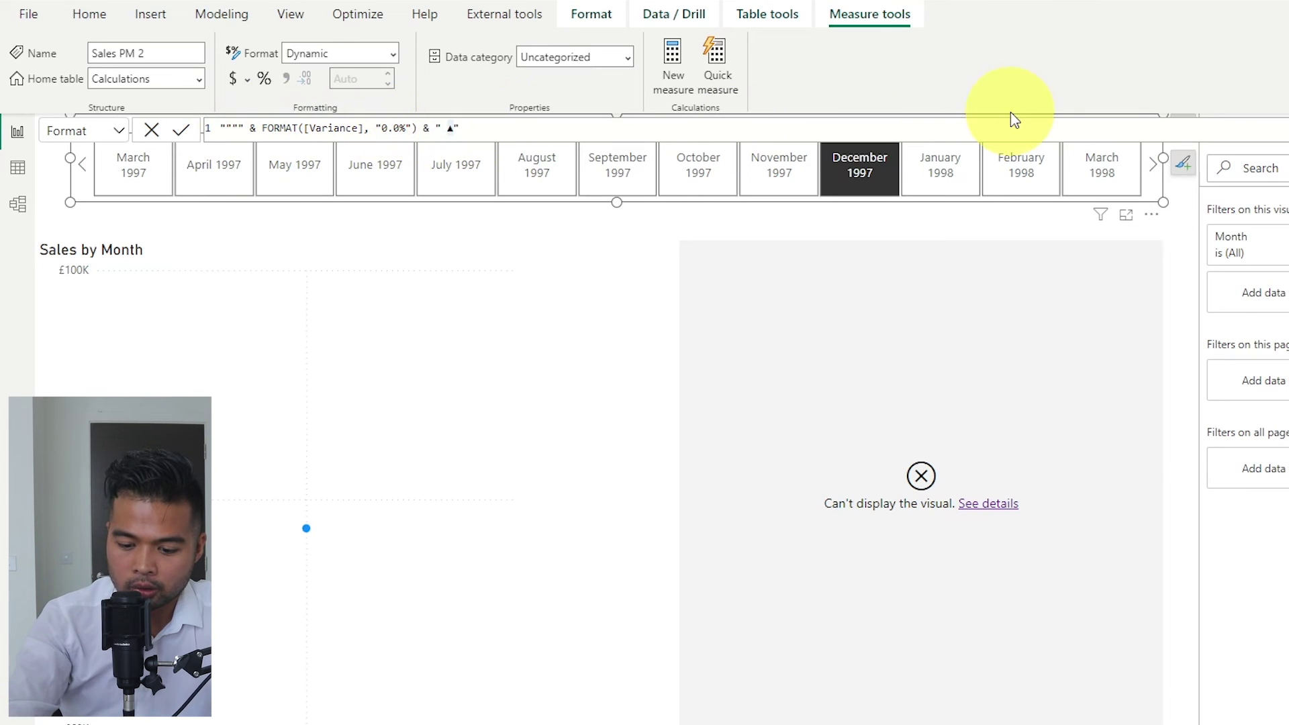
key(super+period)
click(771, 200)
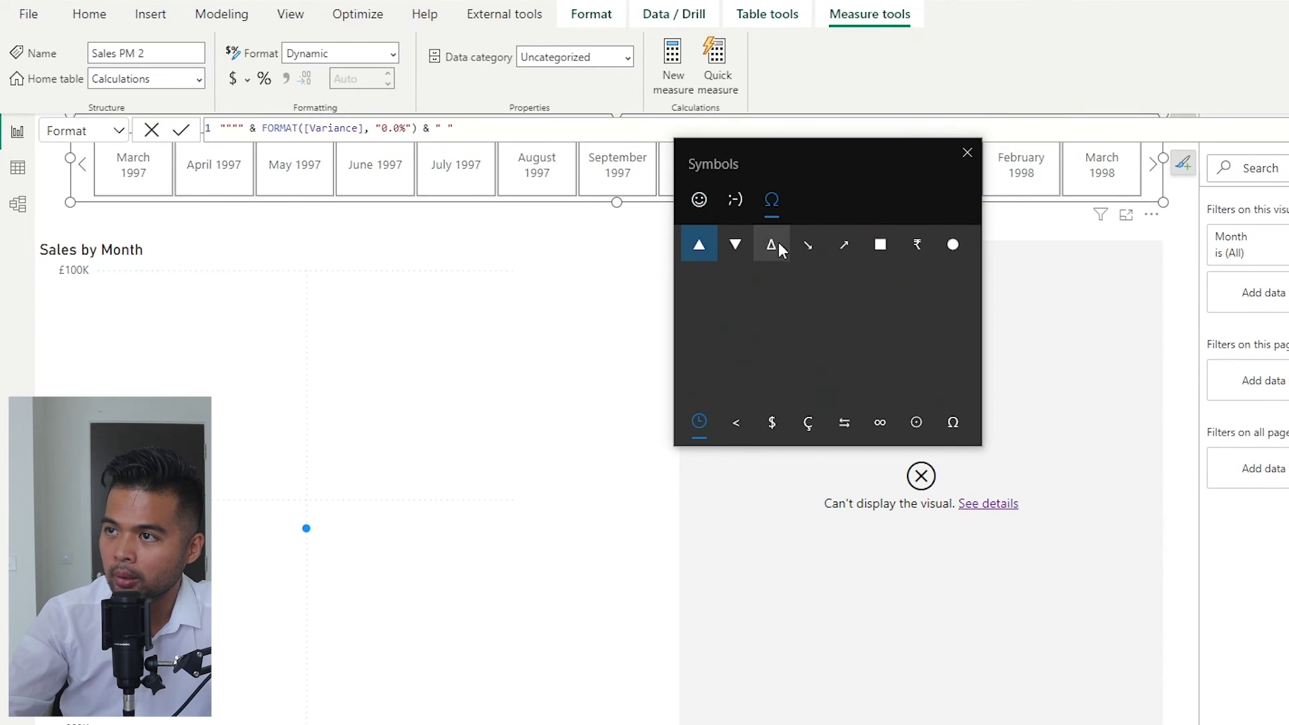
click(736, 244)
click(617, 134)
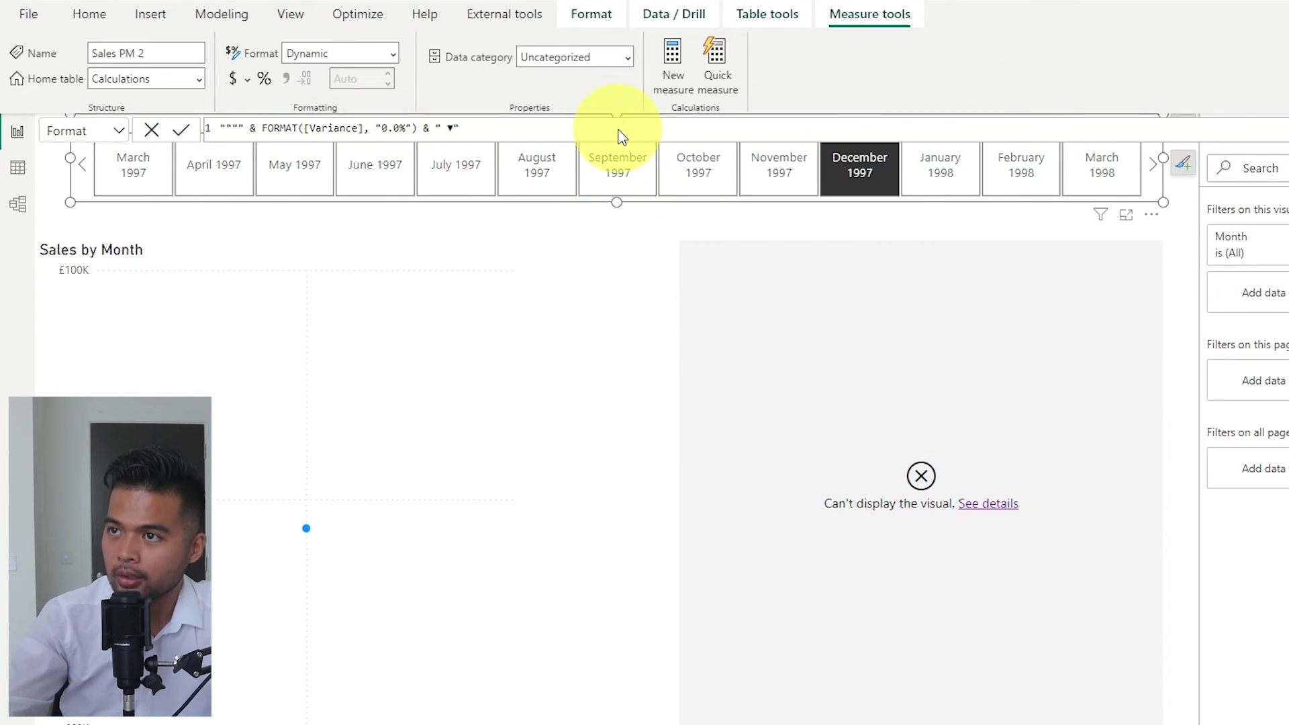
click(779, 175)
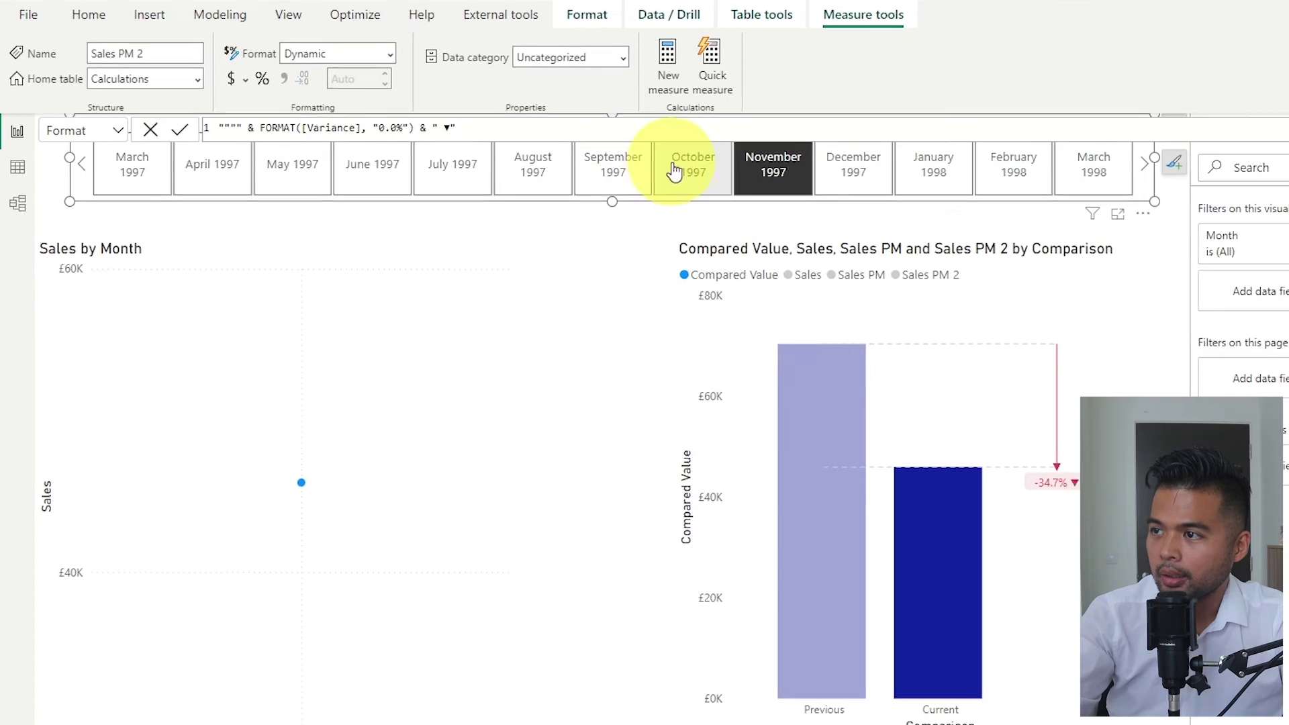
Delete the Sales by Month line chart and filter the comparison chart to November 1997 (-34.7% ▼).
click(679, 171)
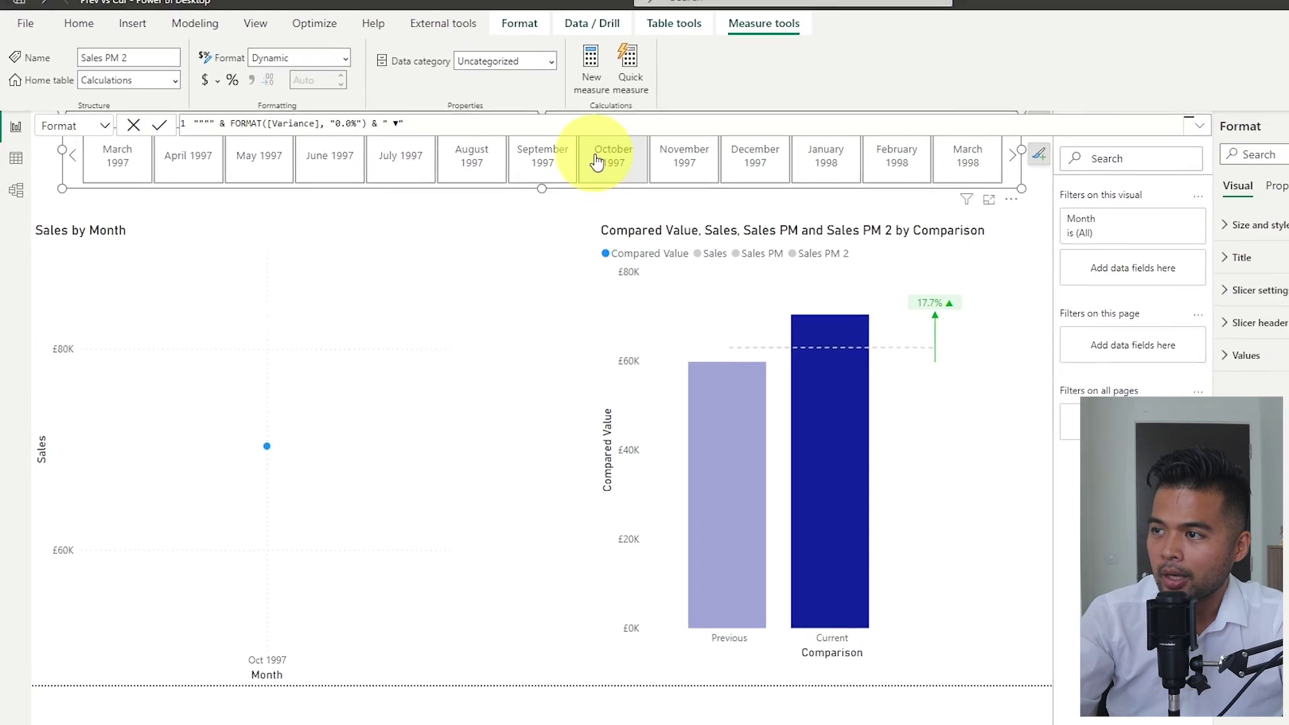
click(542, 156)
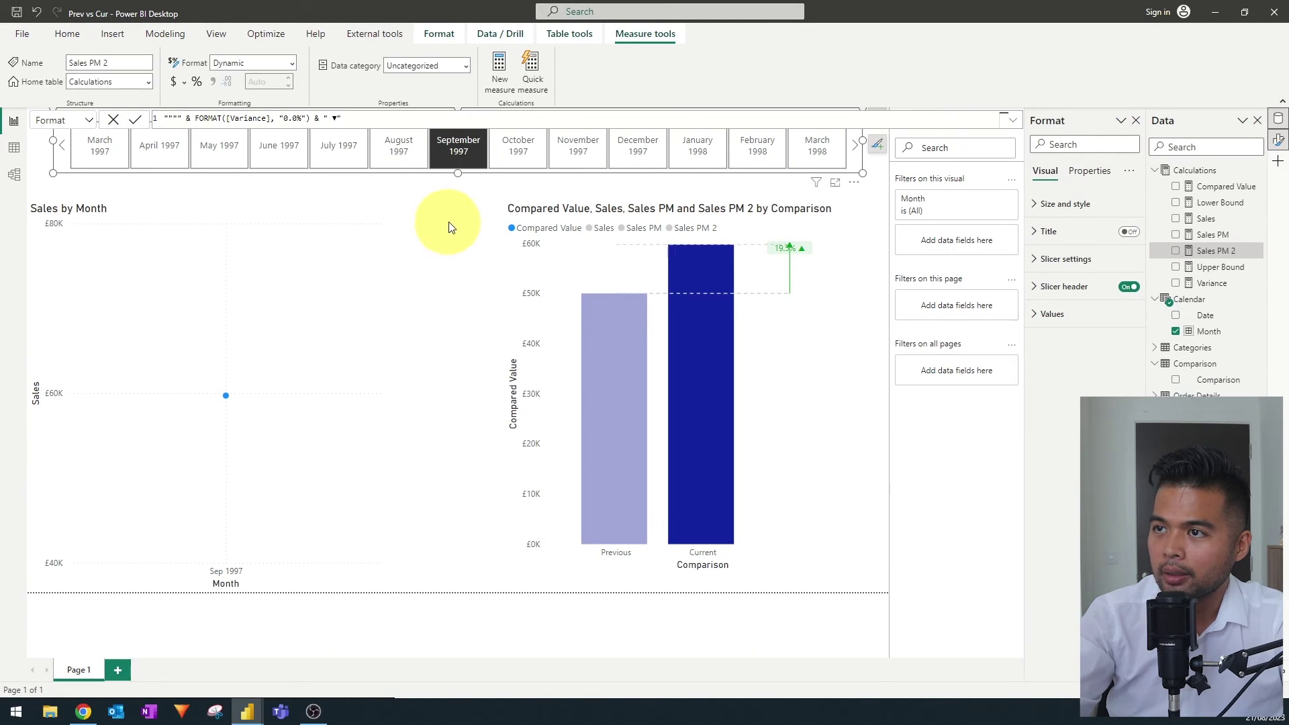
click(290, 214)
key(Delete)
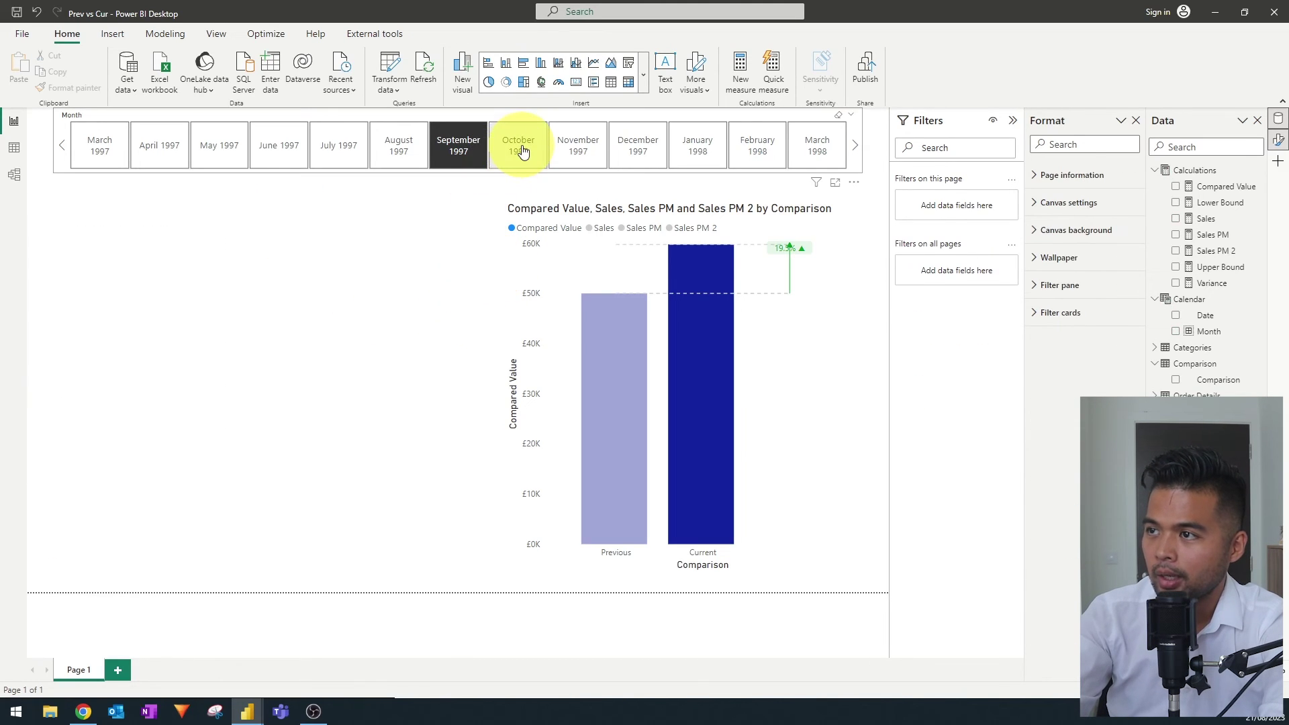
click(524, 151)
click(565, 149)
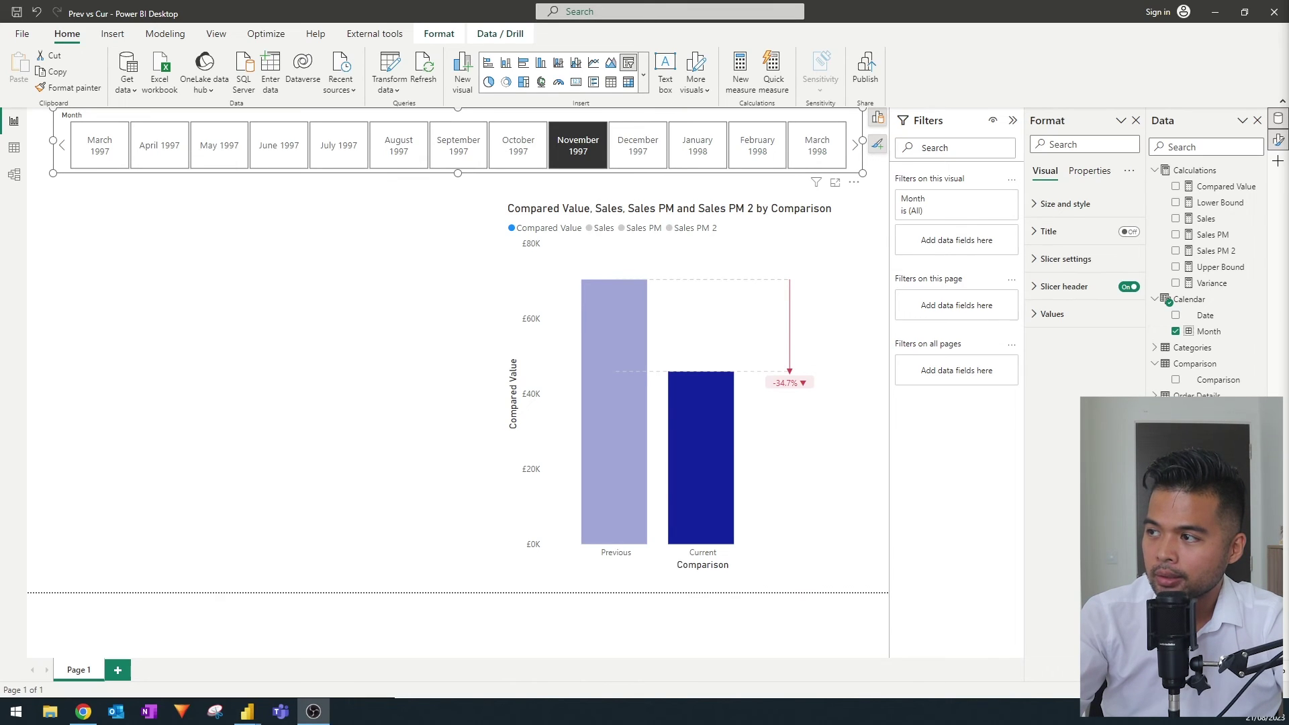
click(172, 345)
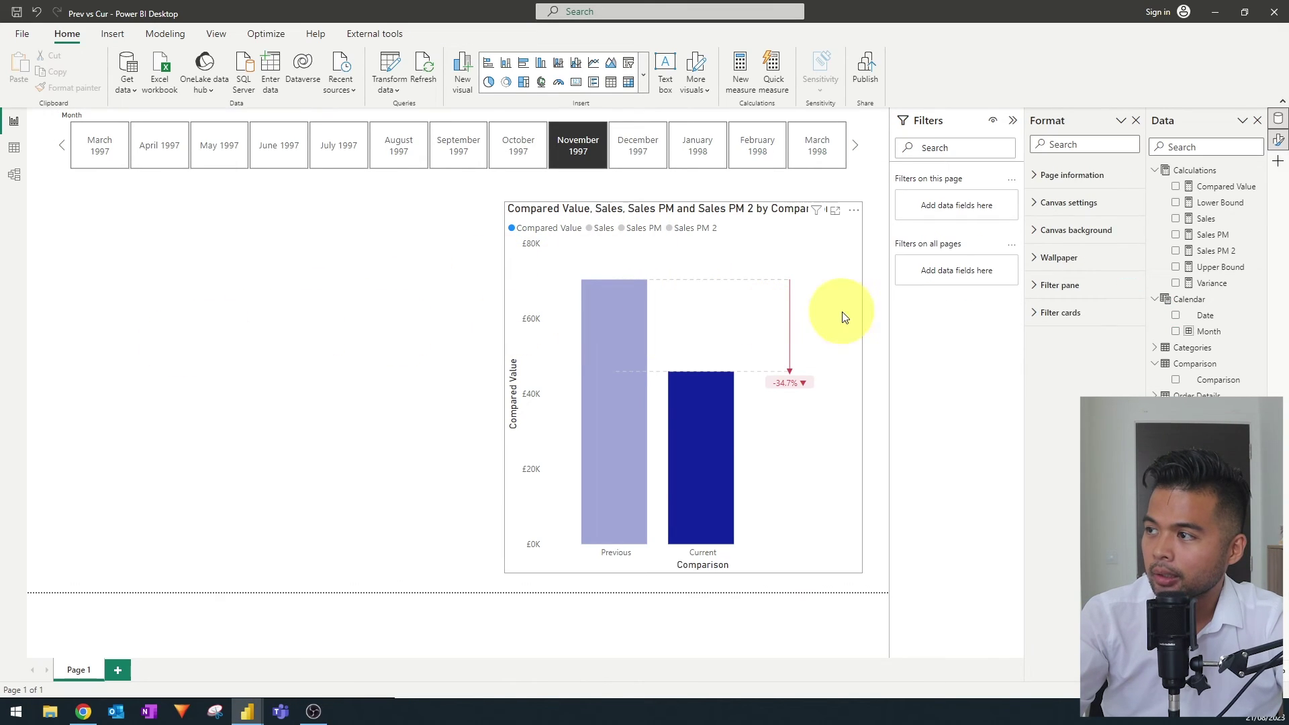
click(1155, 349)
drag(1218, 379, 198, 336)
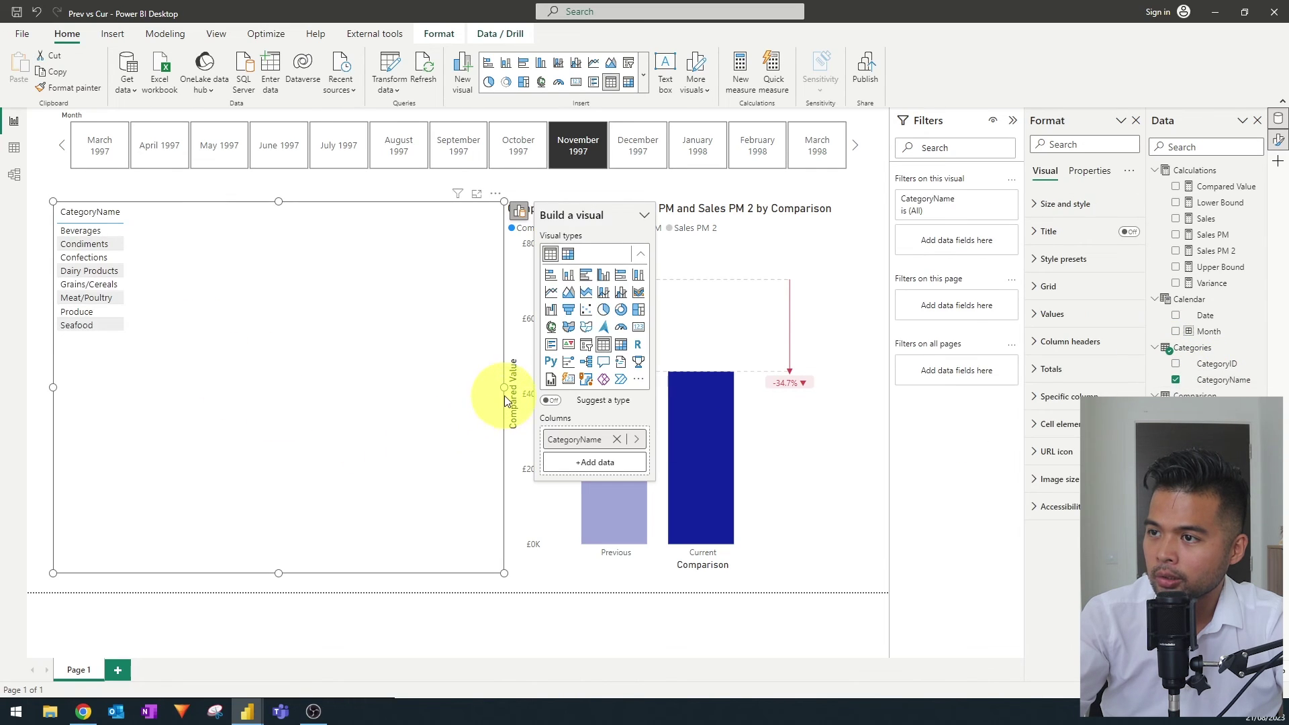
drag(505, 387, 207, 387)
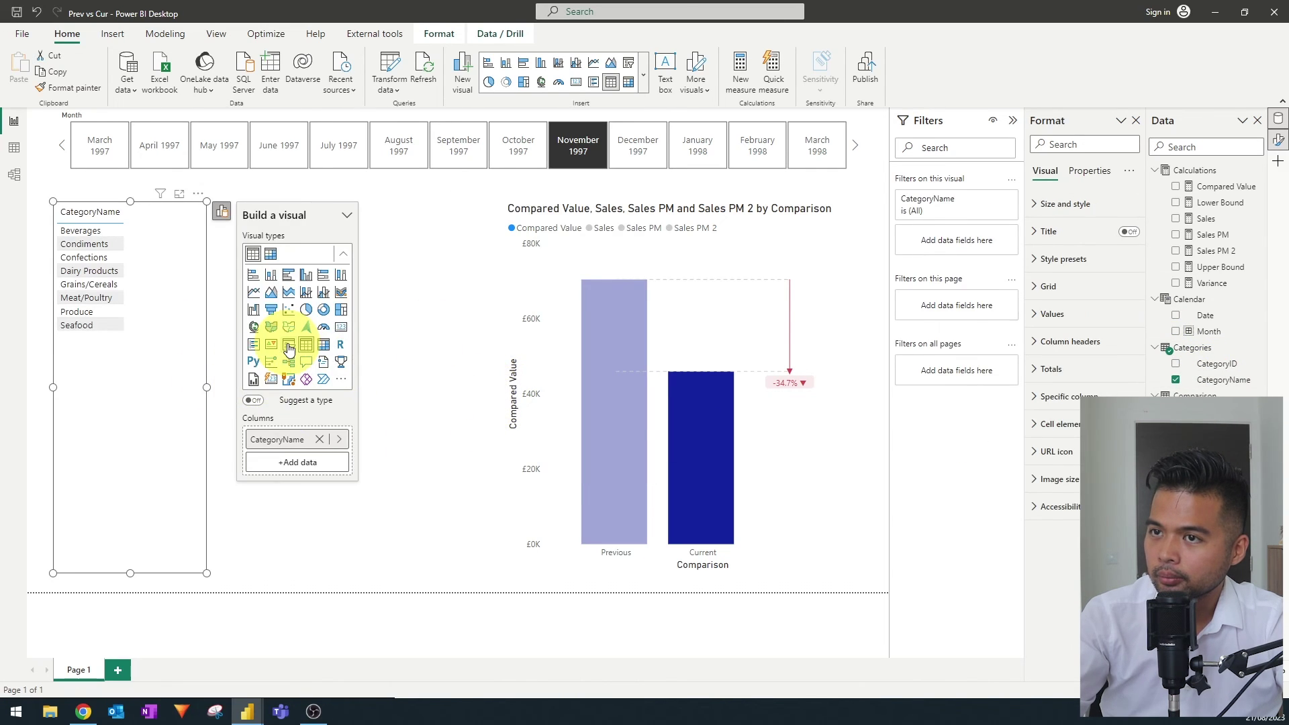
click(288, 345)
click(99, 228)
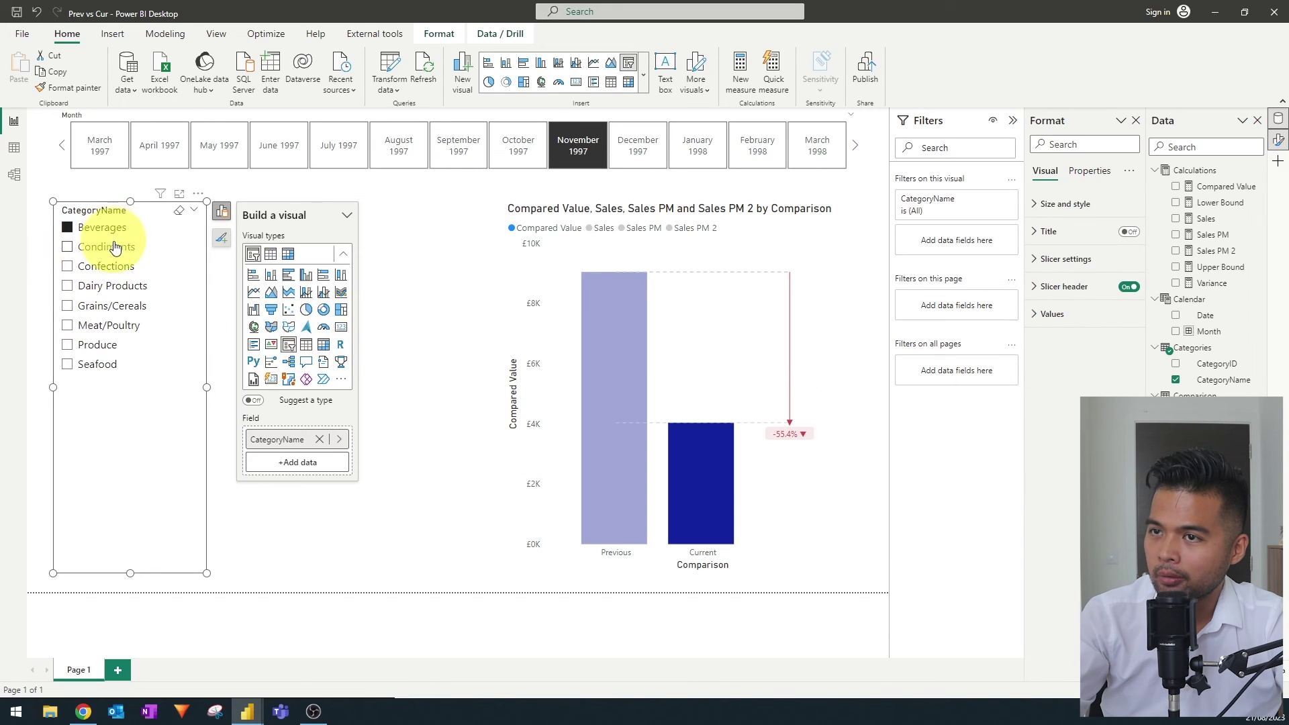
click(104, 246)
click(114, 286)
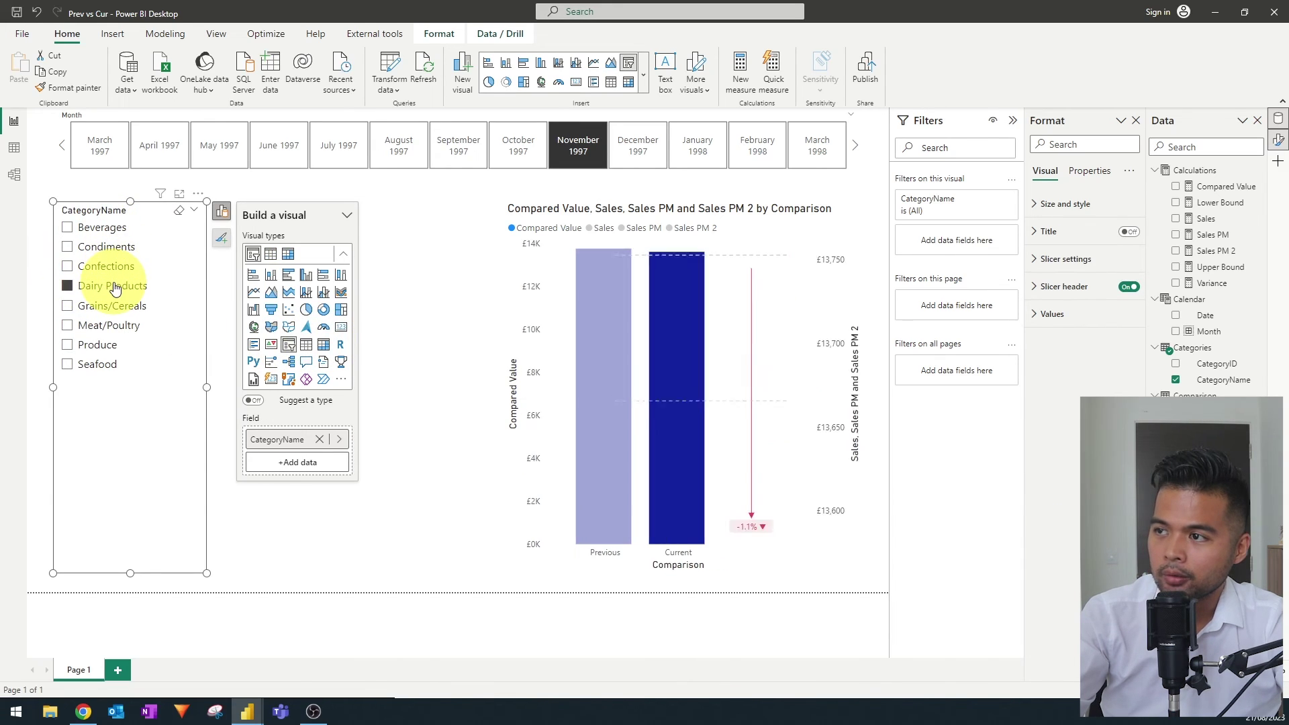
click(110, 324)
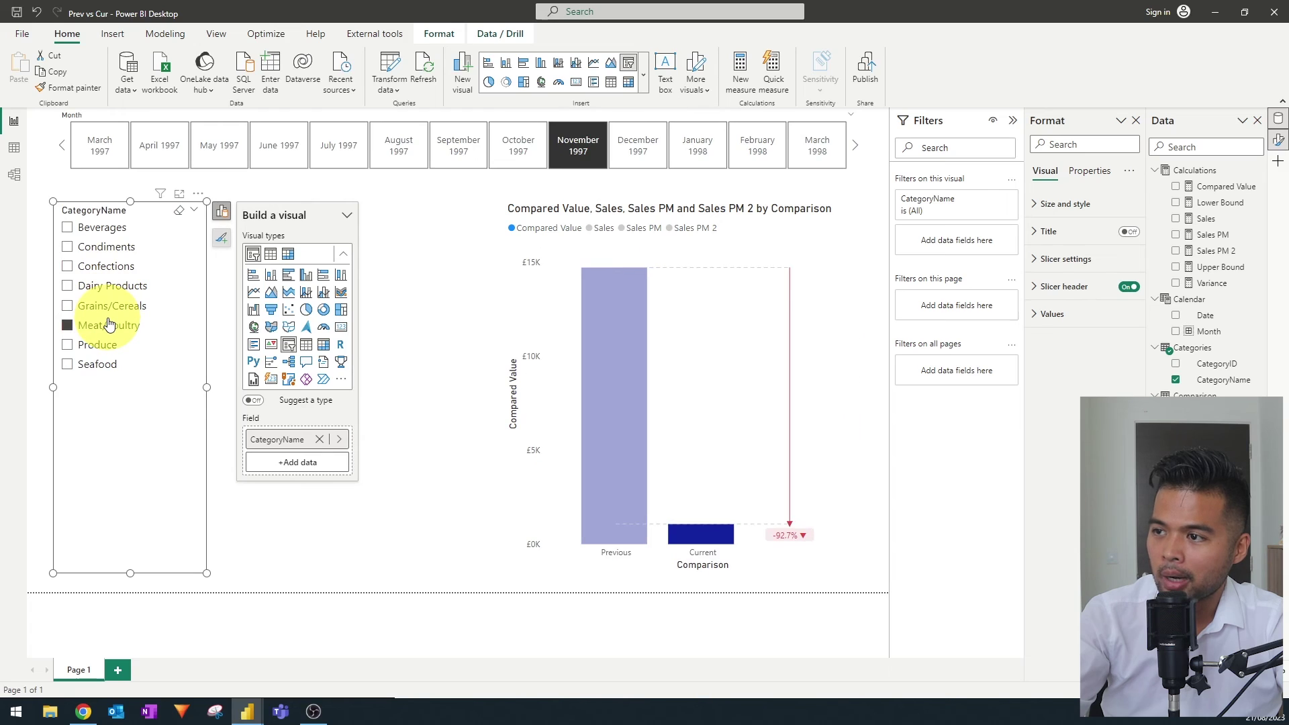
click(417, 264)
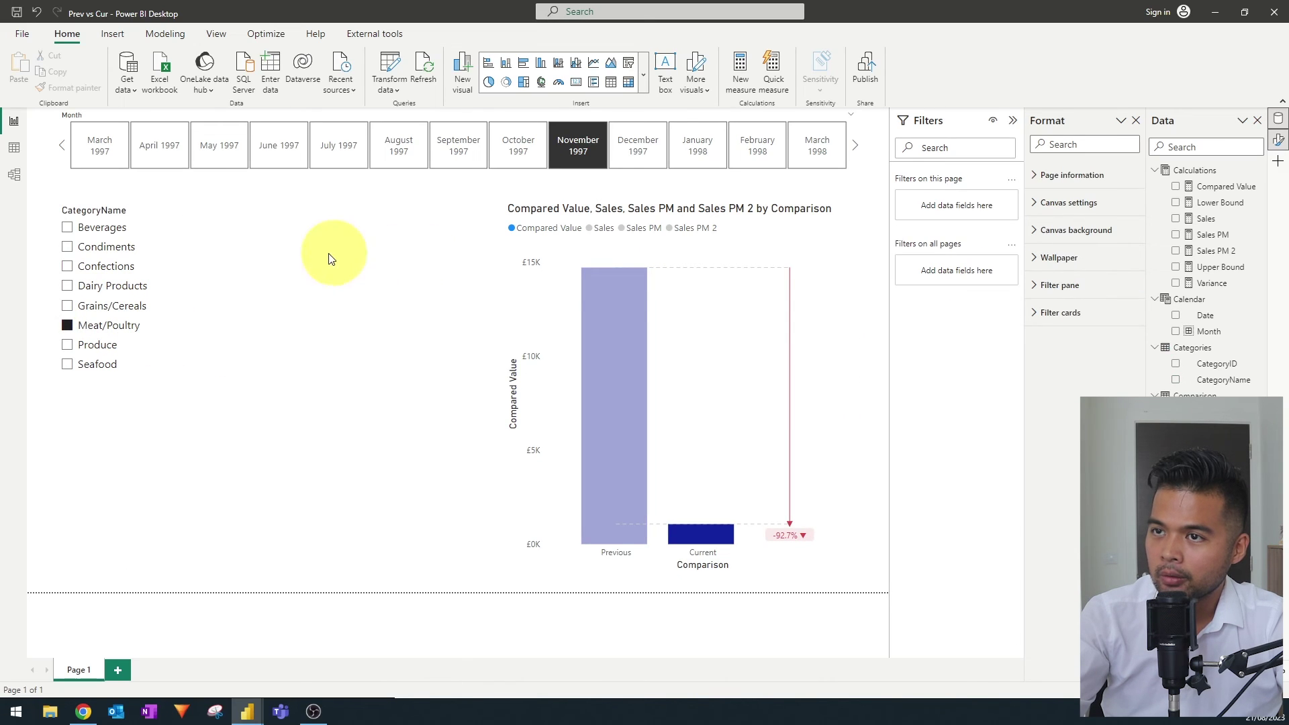
click(99, 215)
key(Delete)
click(535, 215)
Widen the comparison chart and add Categories > CategoryName as its Small multiples field.
drag(504, 387, 42, 366)
click(878, 211)
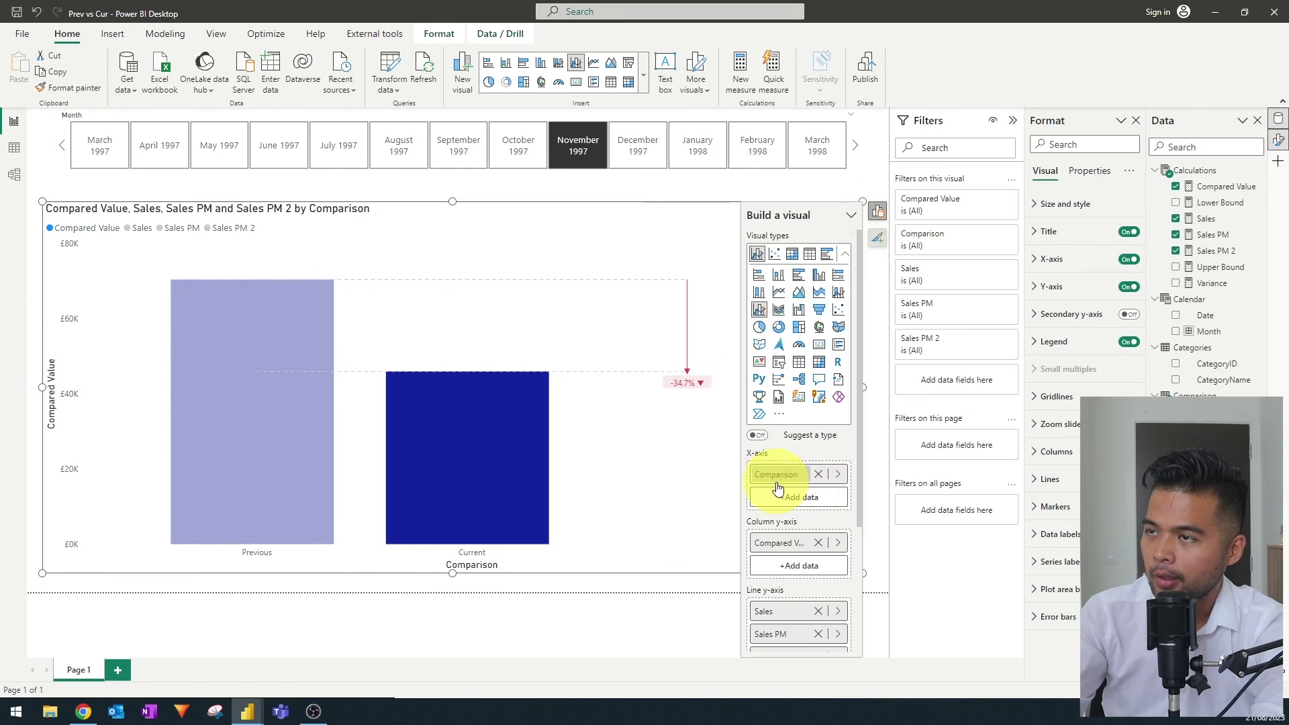
scroll(779, 483, down, 3)
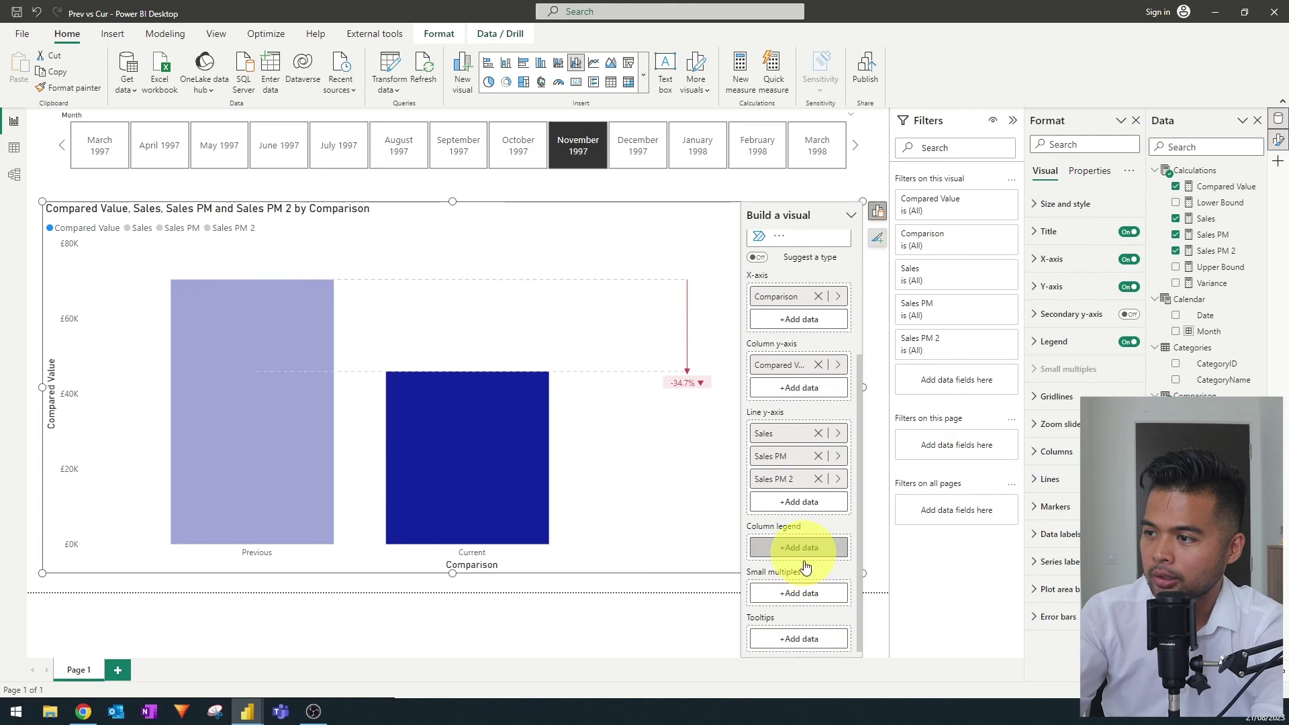
click(815, 595)
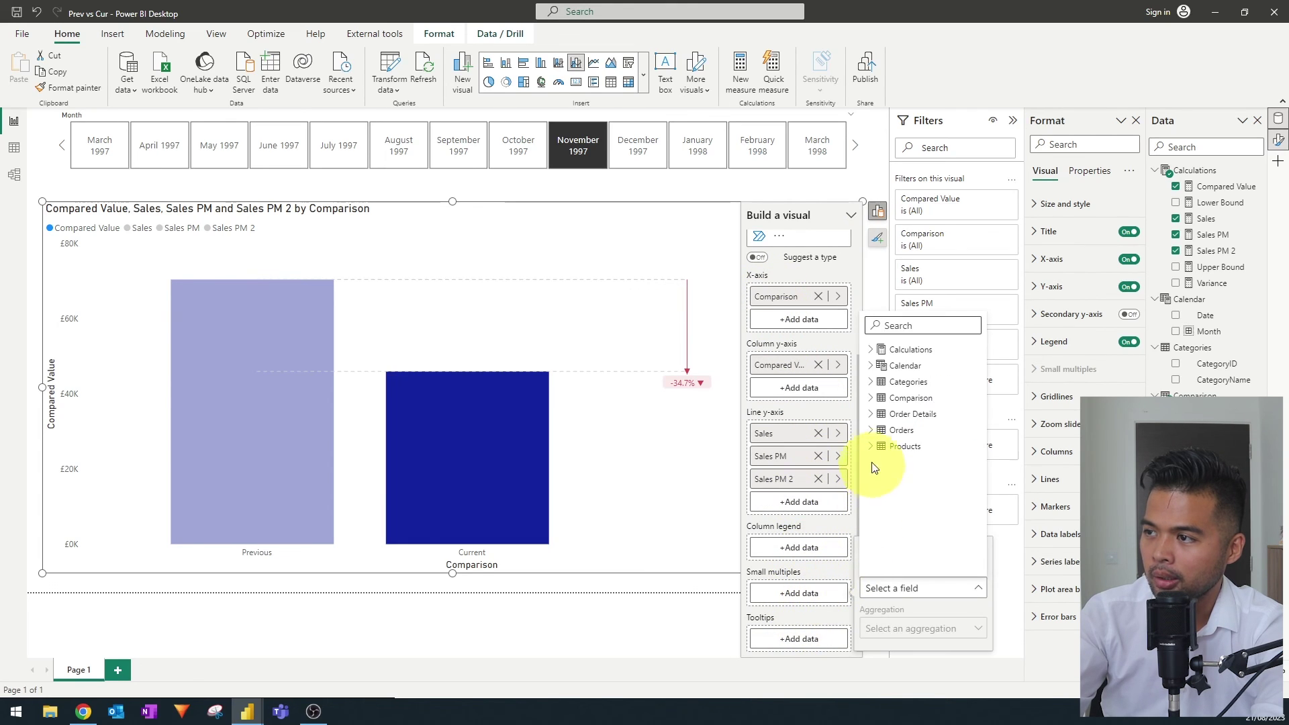
click(874, 383)
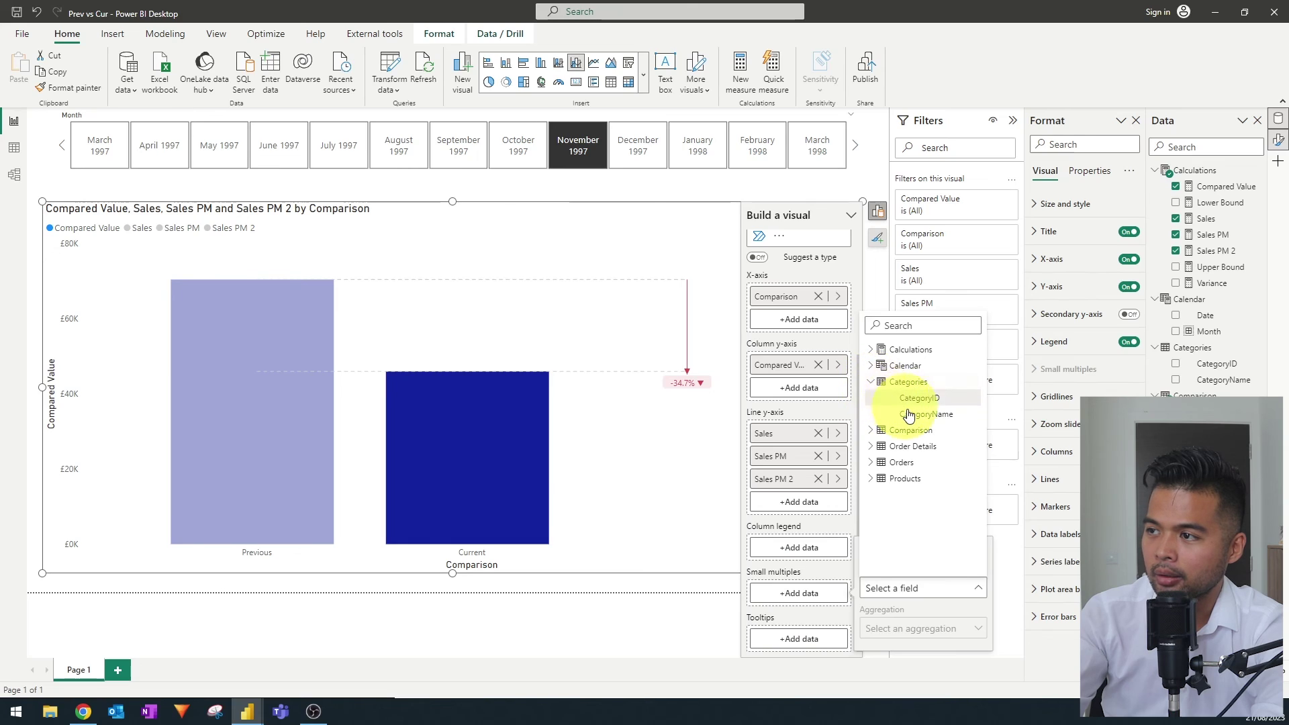
click(921, 415)
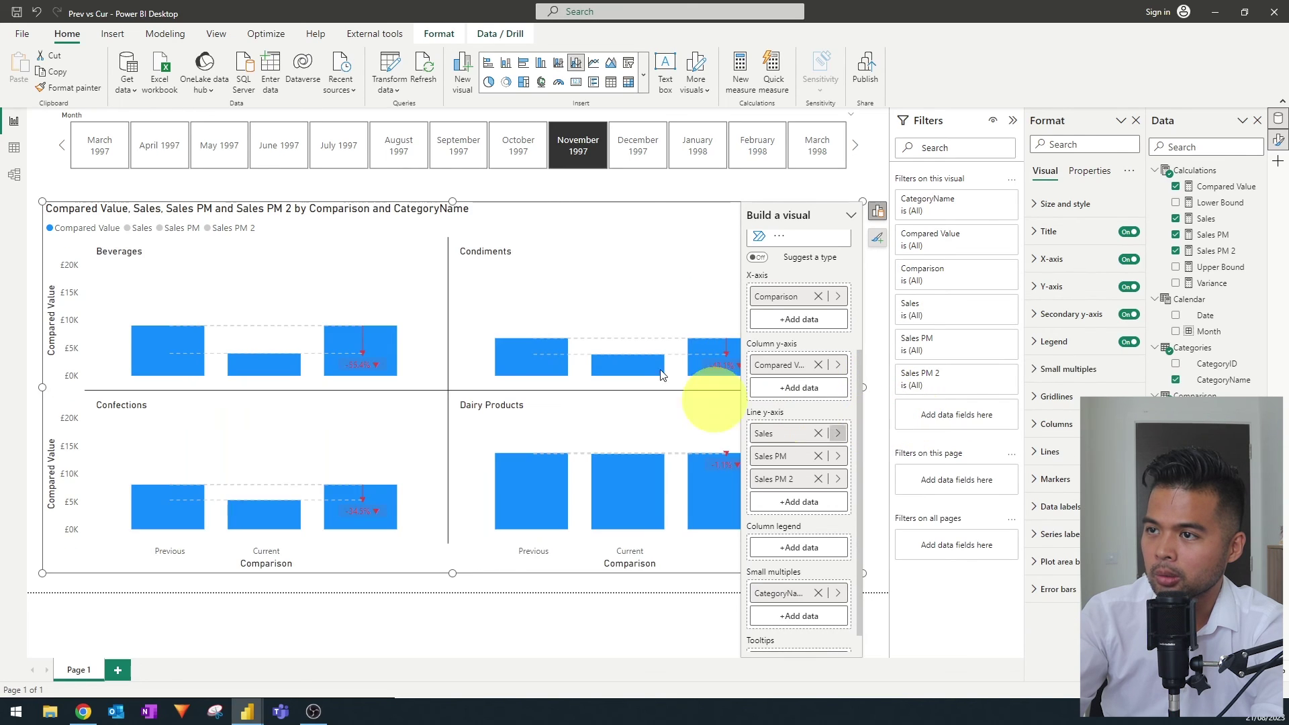
click(605, 196)
scroll(528, 490, down, 2)
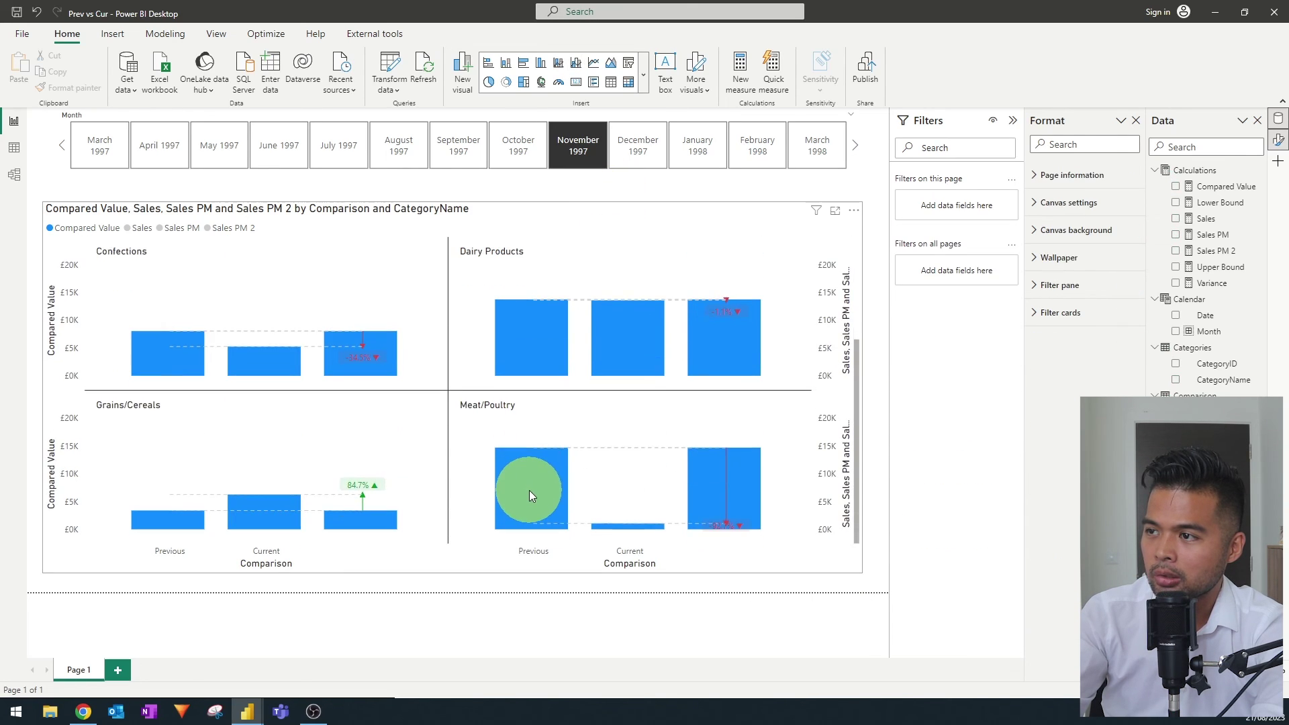
scroll(403, 322, up, 2)
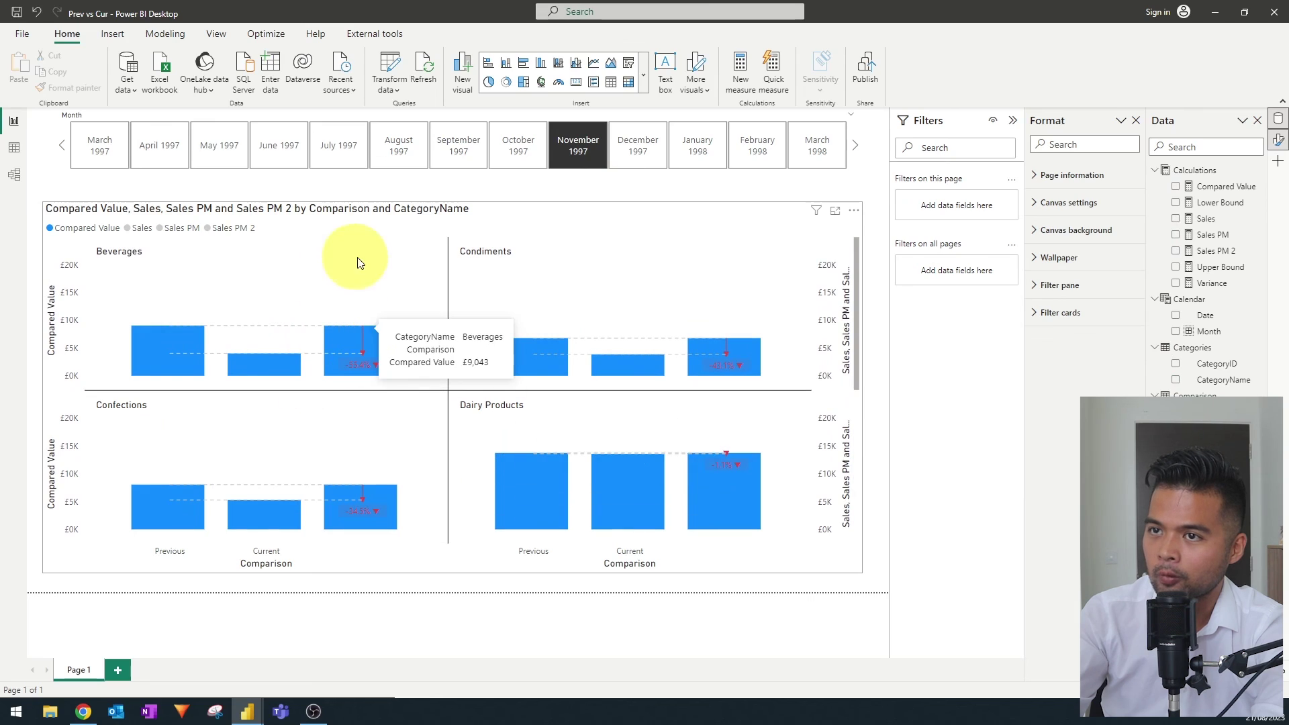
Set column colors to white by default, dark navy for Current and light purple for Previous.
click(441, 207)
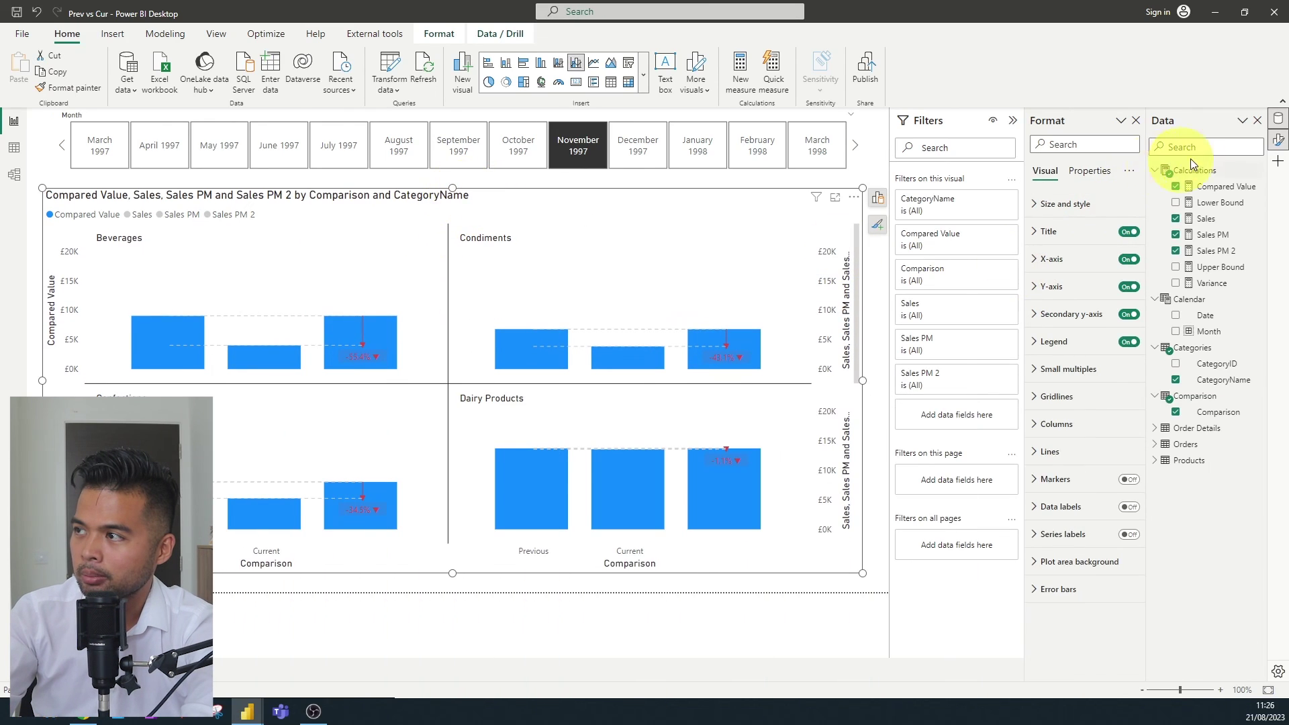
click(1074, 427)
scroll(1084, 442, down, 3)
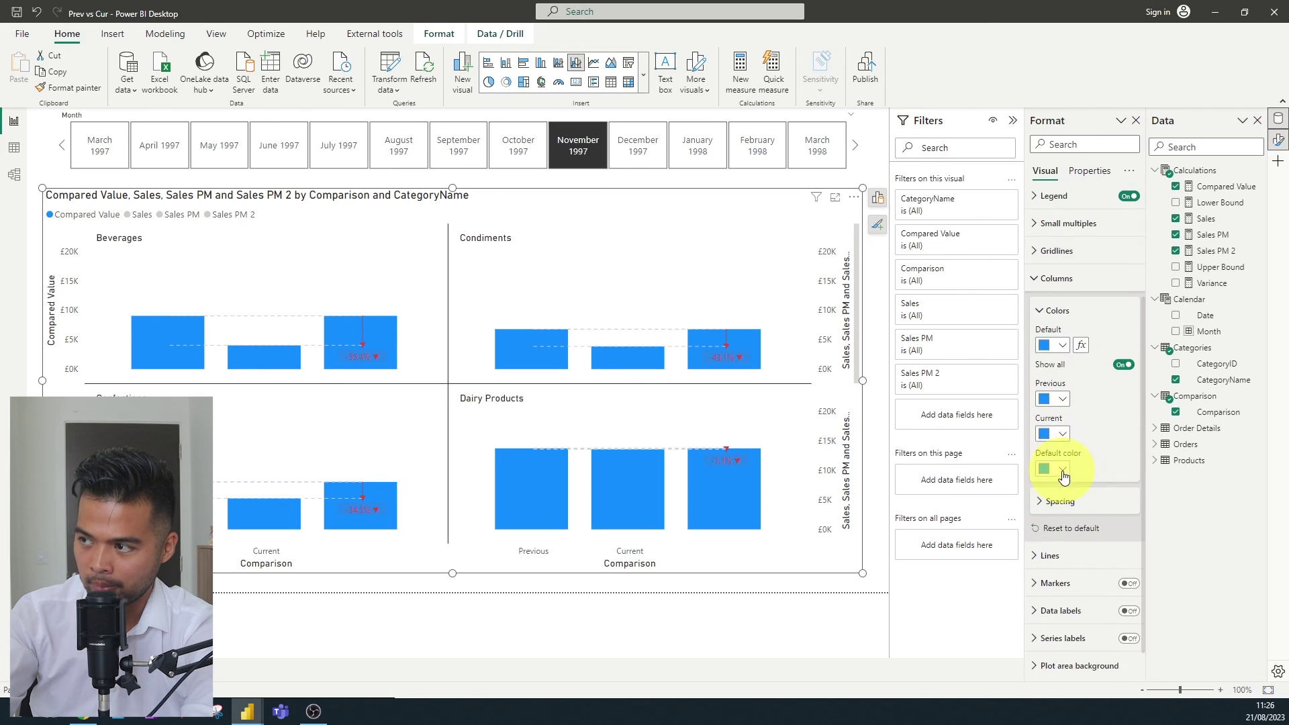
click(1061, 468)
click(1109, 408)
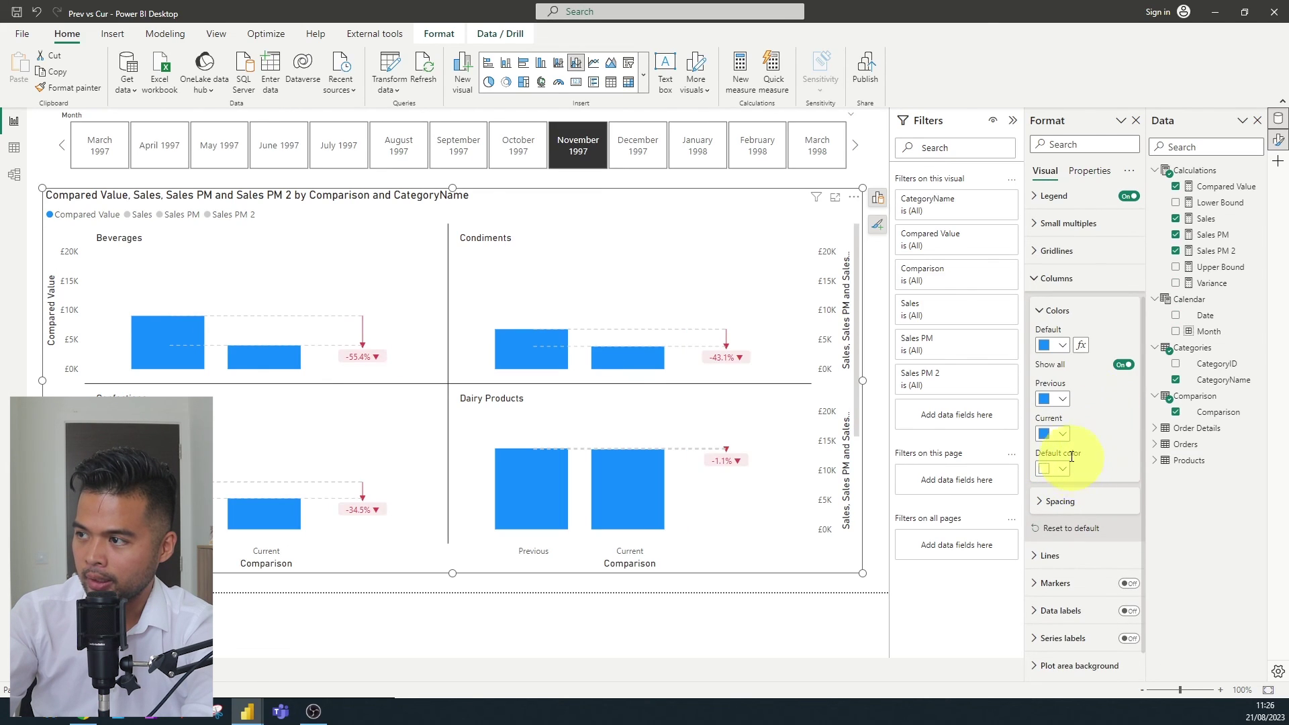
click(1054, 433)
click(1109, 567)
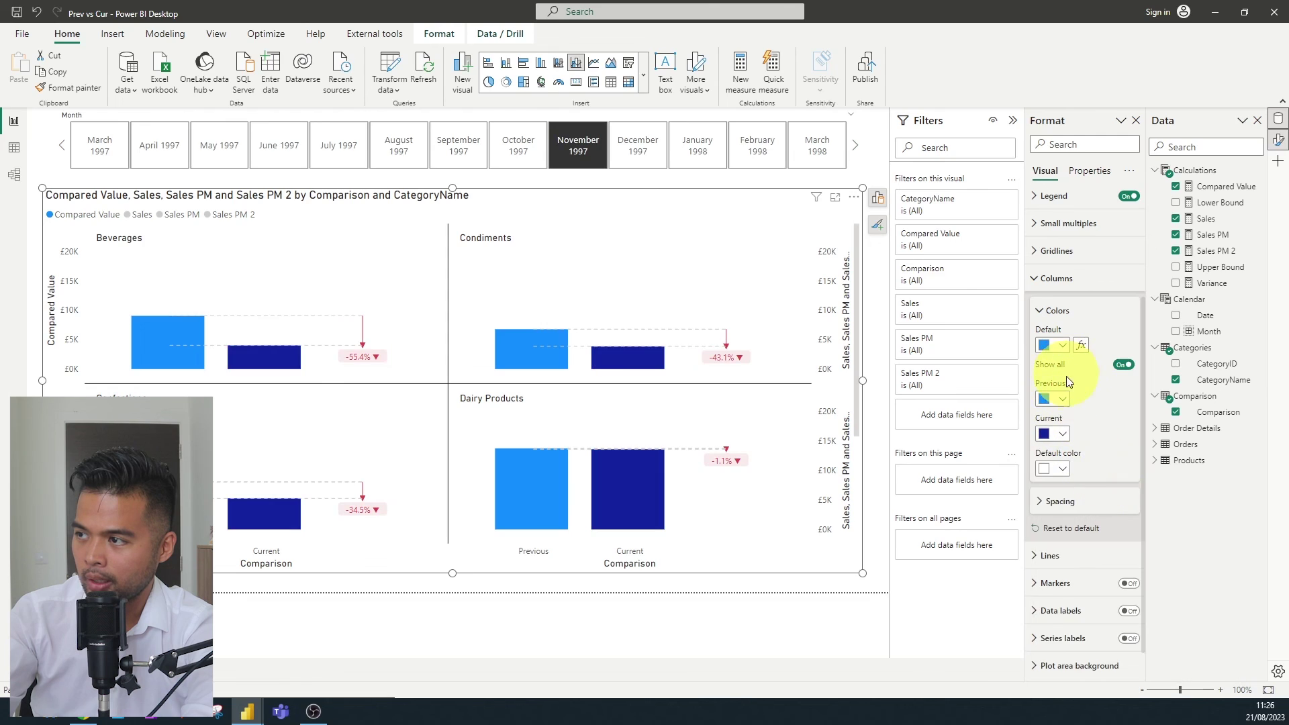
click(1061, 406)
click(1103, 476)
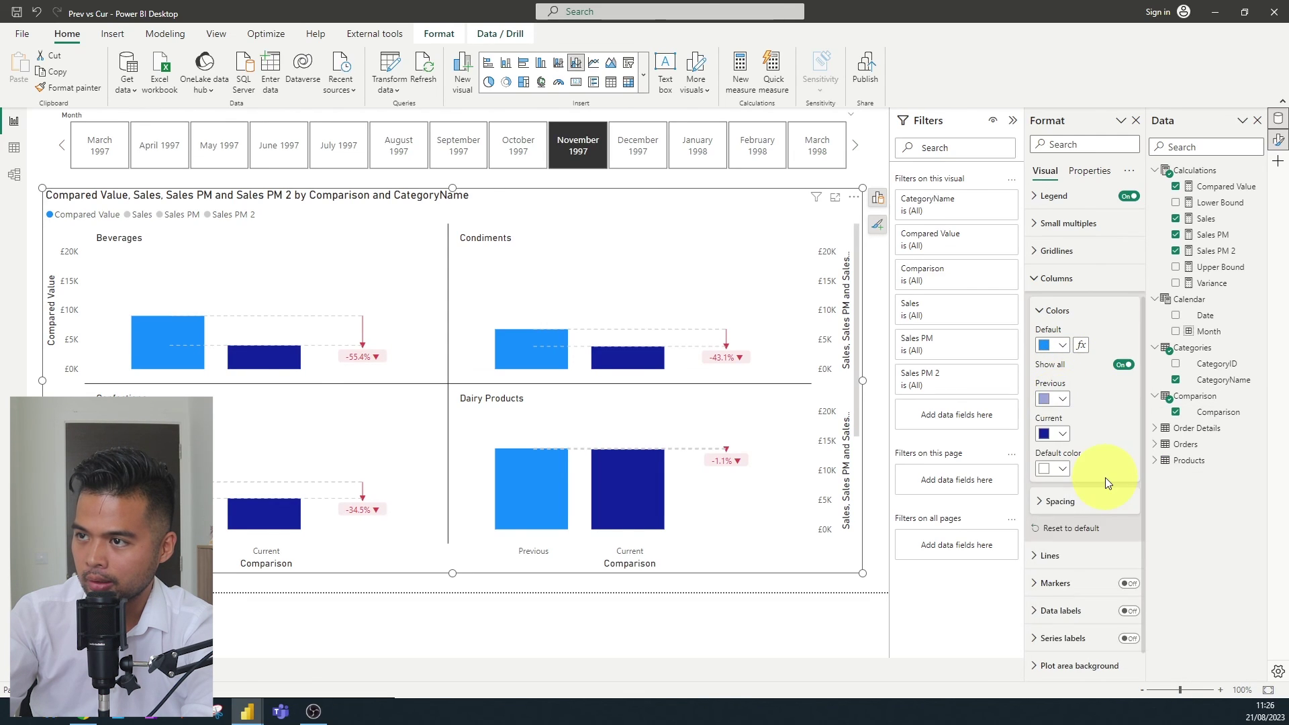
click(880, 288)
scroll(805, 322, down, 3)
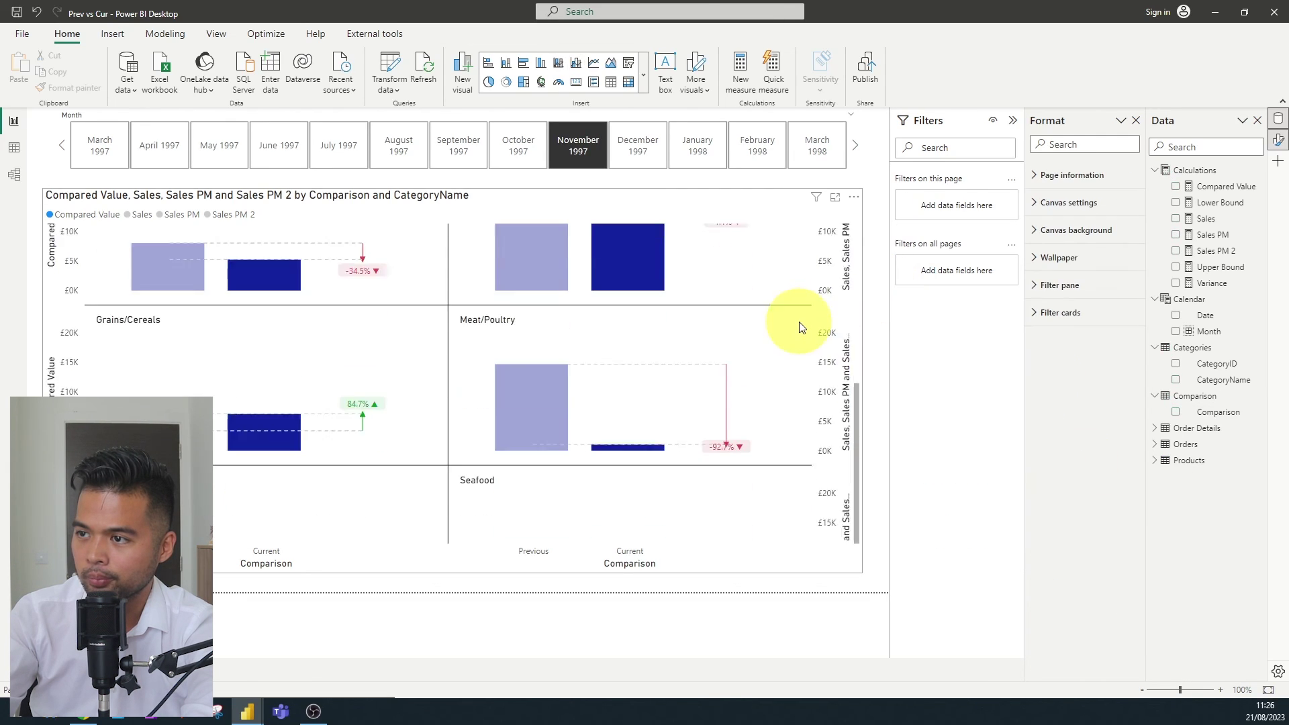
scroll(819, 269, up, 4)
Review the category panels in focus mode, e.g. Beverages -55.4% ▼ and Condiments -43.1% ▼.
click(833, 201)
scroll(804, 337, down, 5)
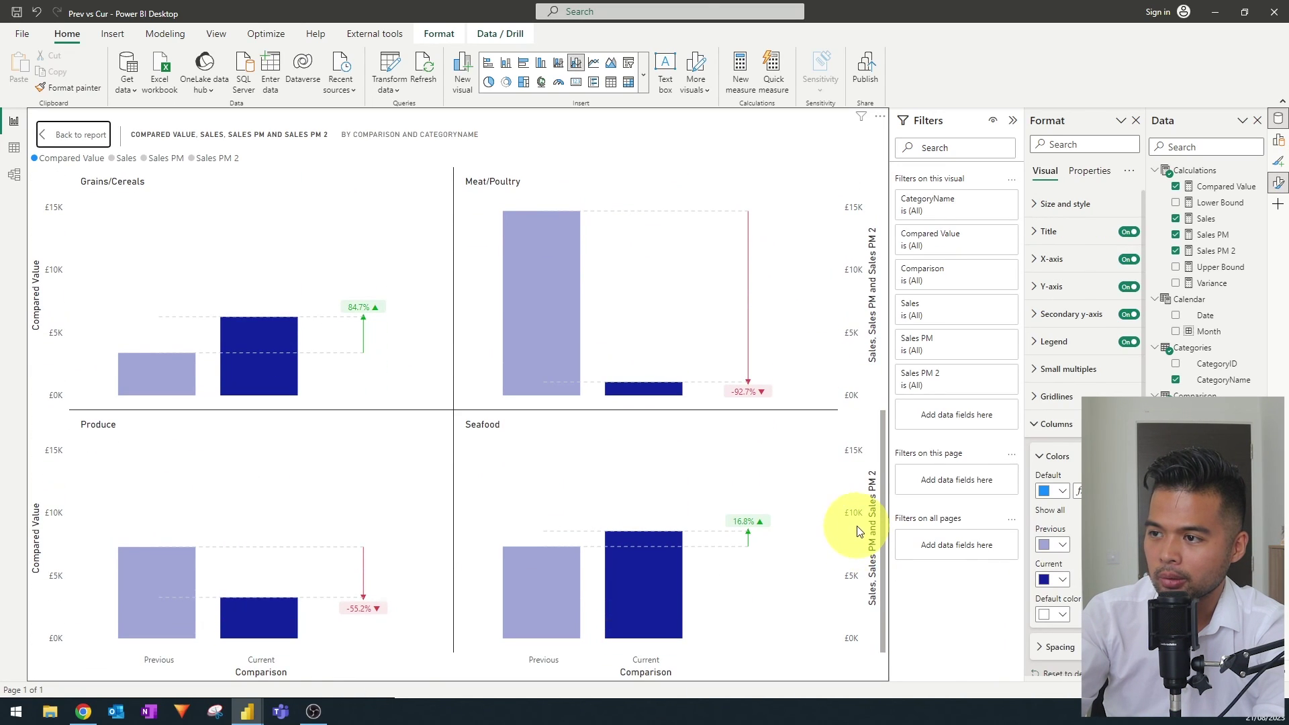
scroll(854, 510, up, 5)
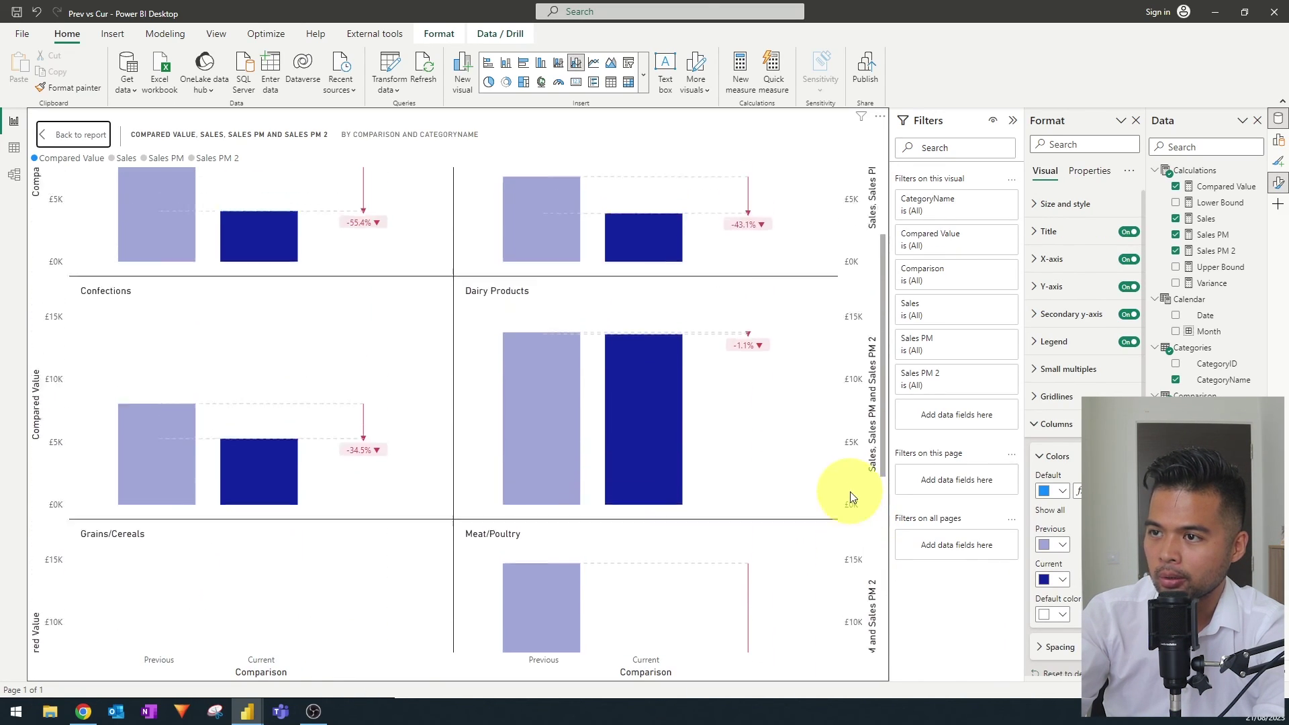
scroll(853, 497, up, 2)
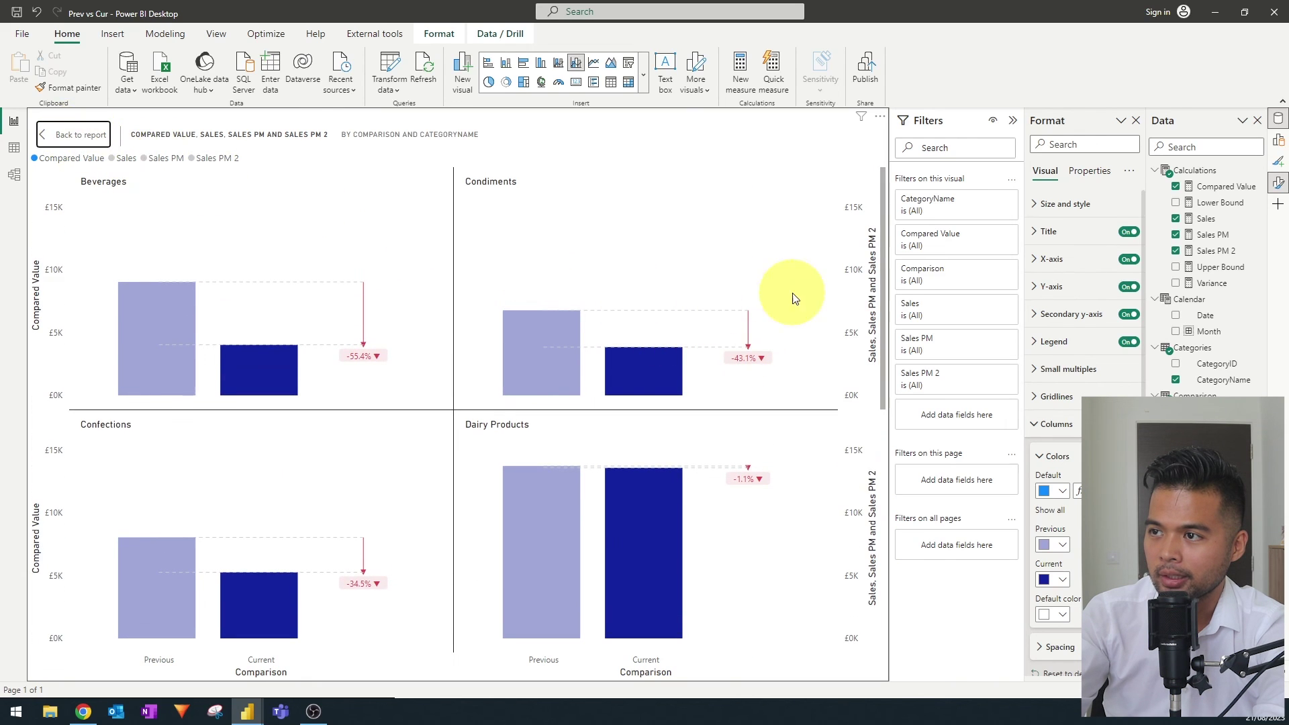